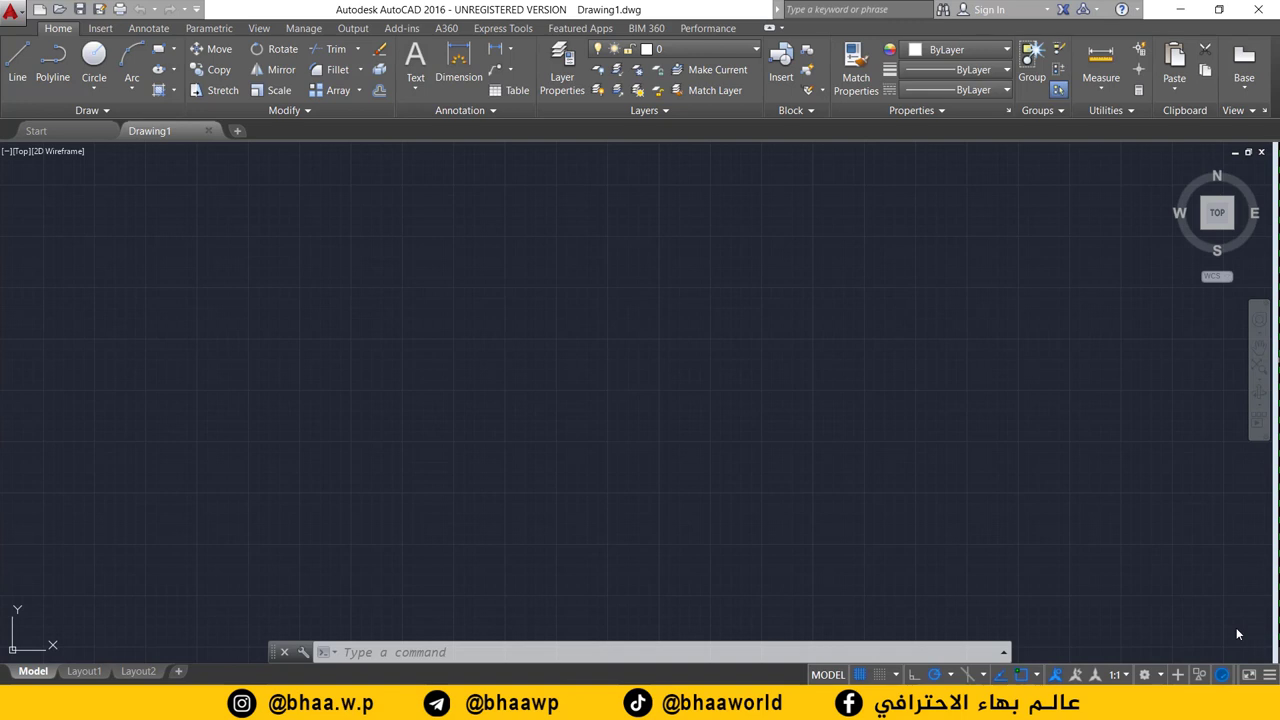
Draw a Center, Radius circle of radius 50 and zoom in on it
left_click(94, 88)
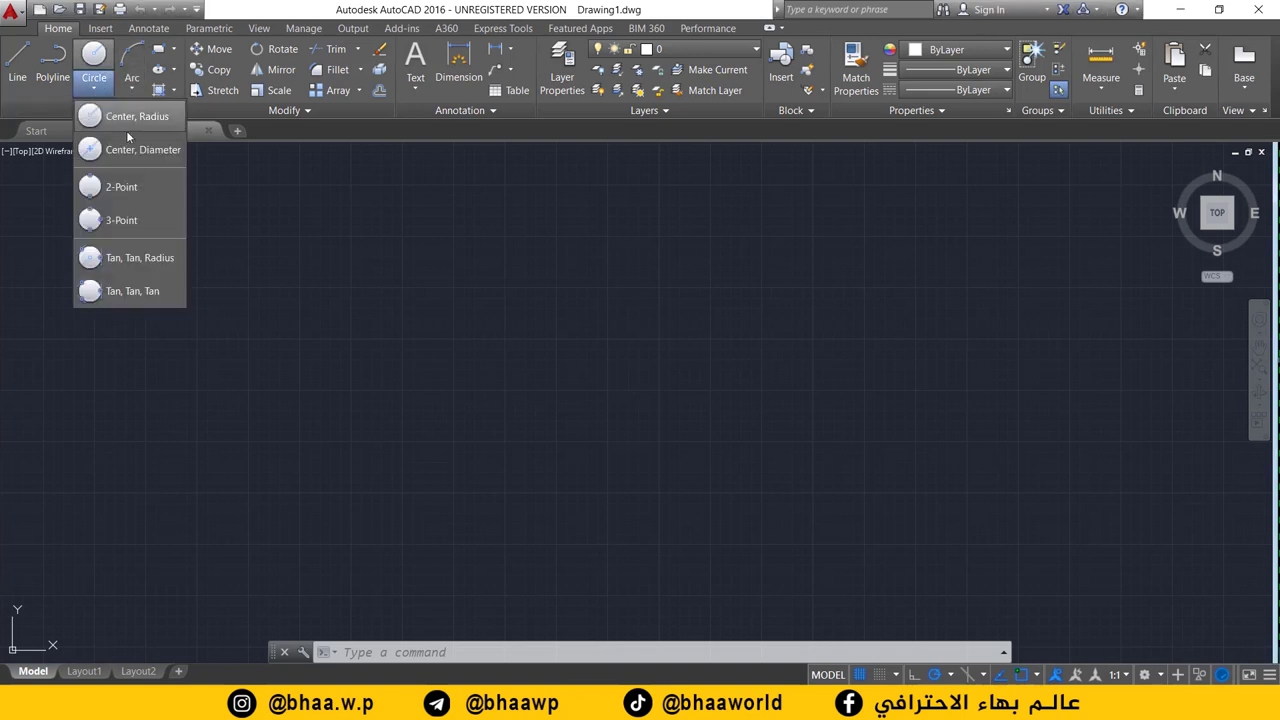
left_click(128, 124)
left_click(337, 299)
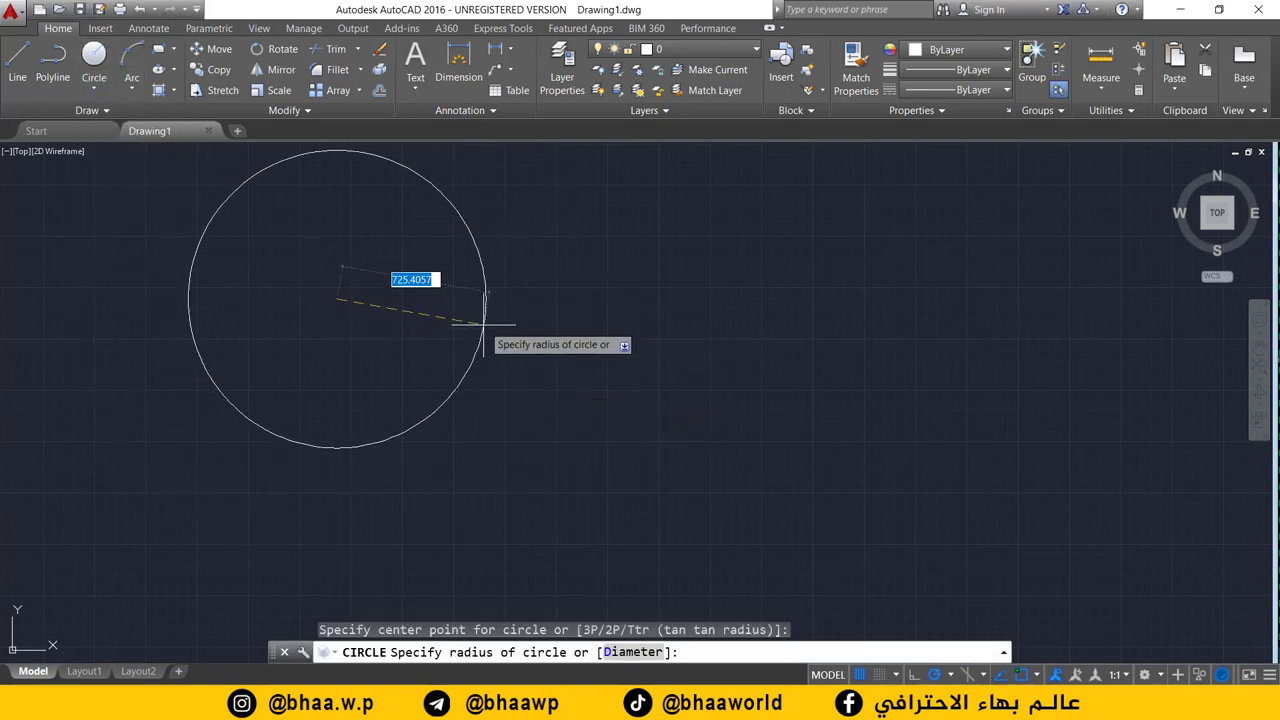
key("Return")
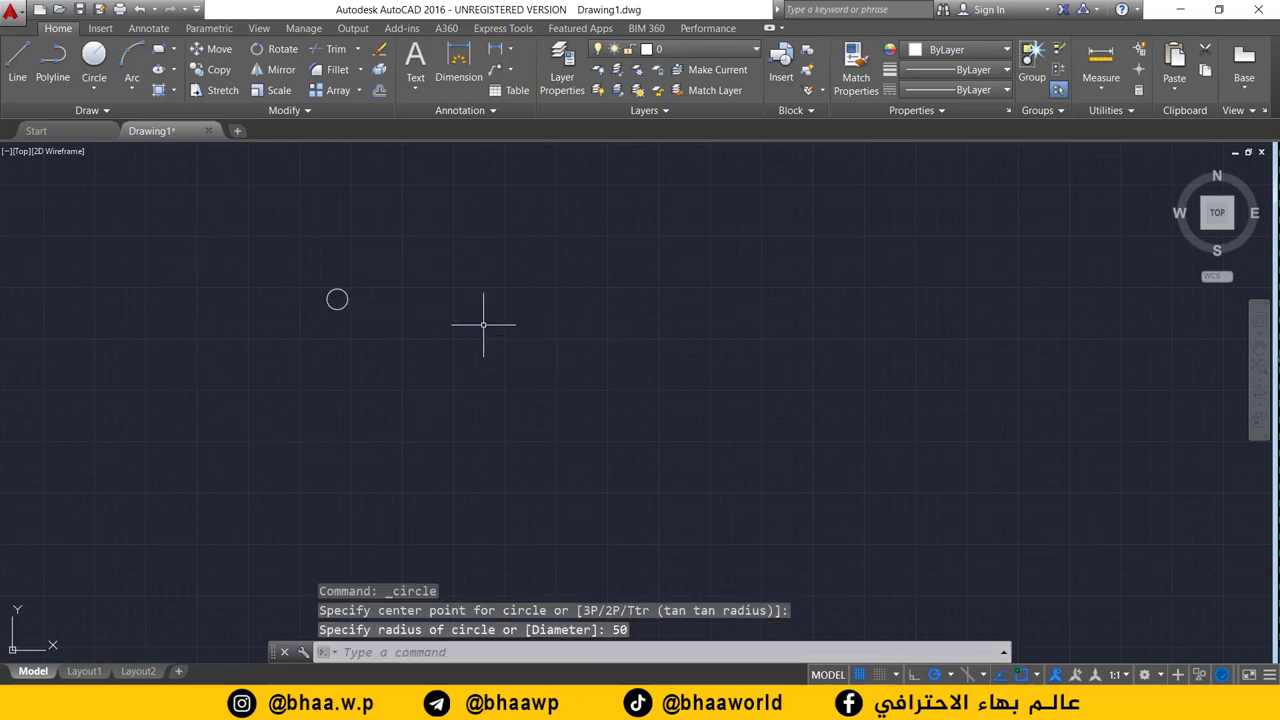
scroll(320, 280, "up", 5)
middle_click_drag(334, 286, 583, 351)
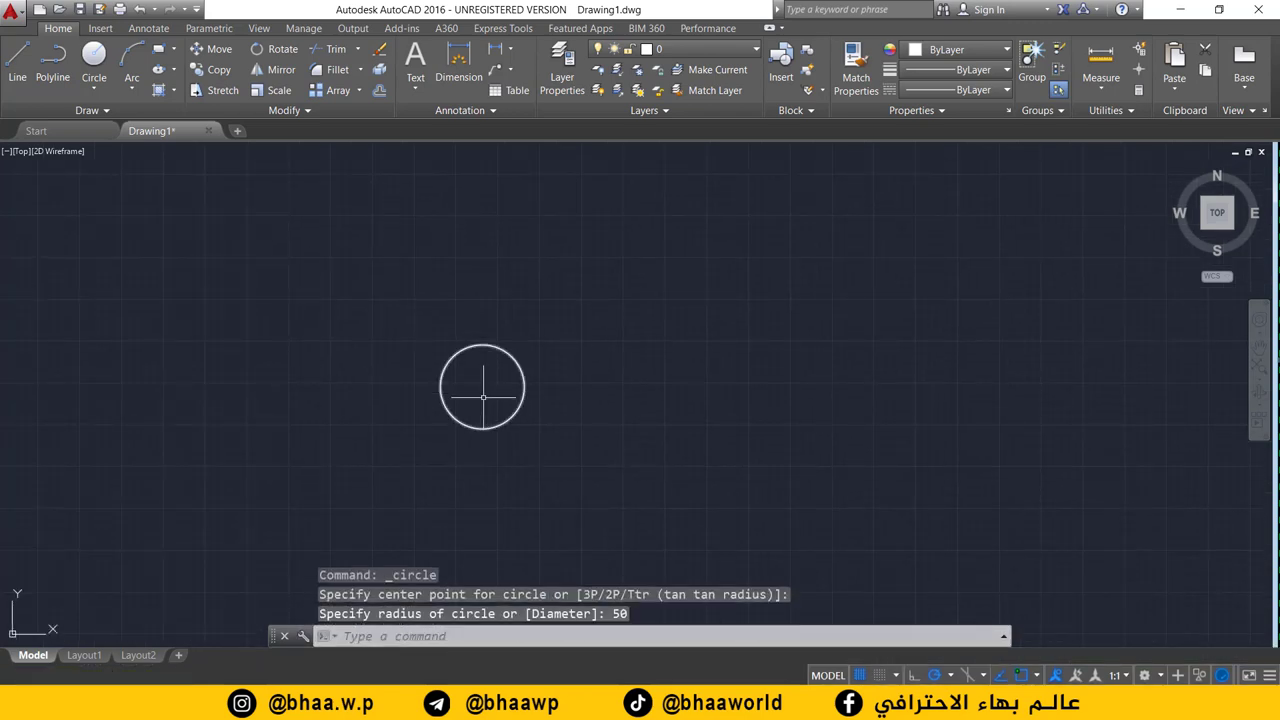
scroll(480, 389, "up", 4)
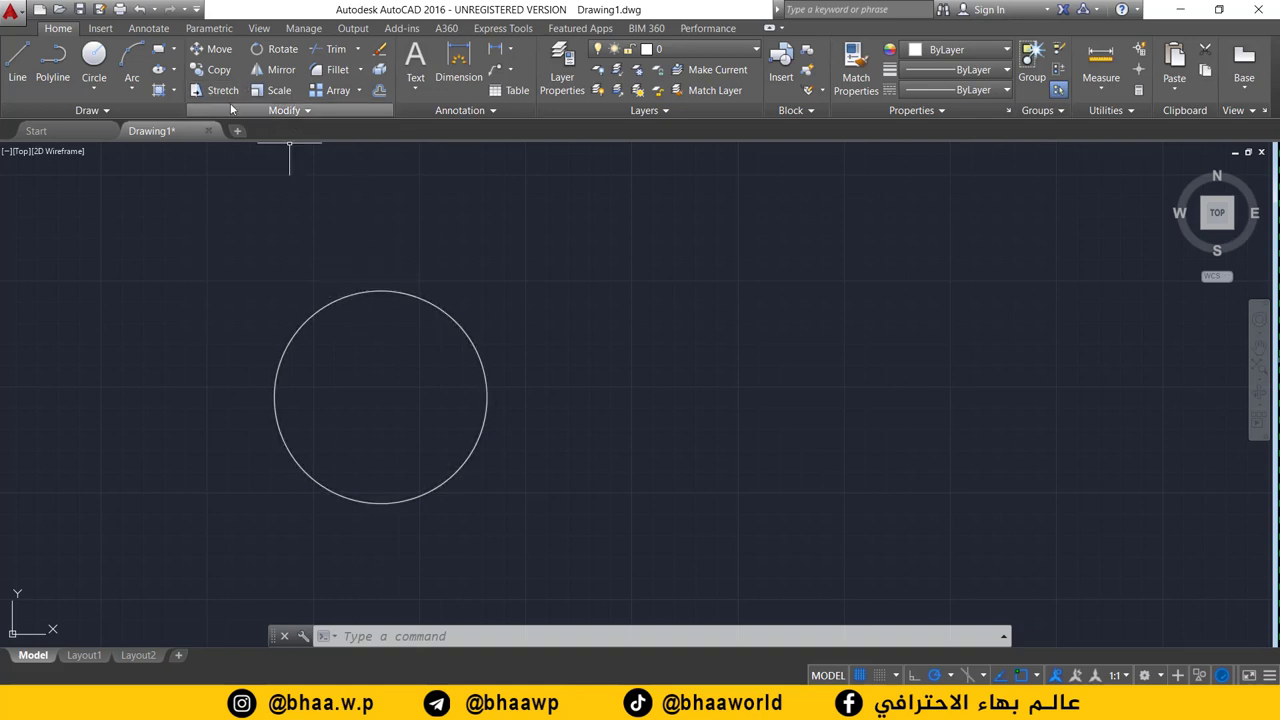
left_click(96, 86)
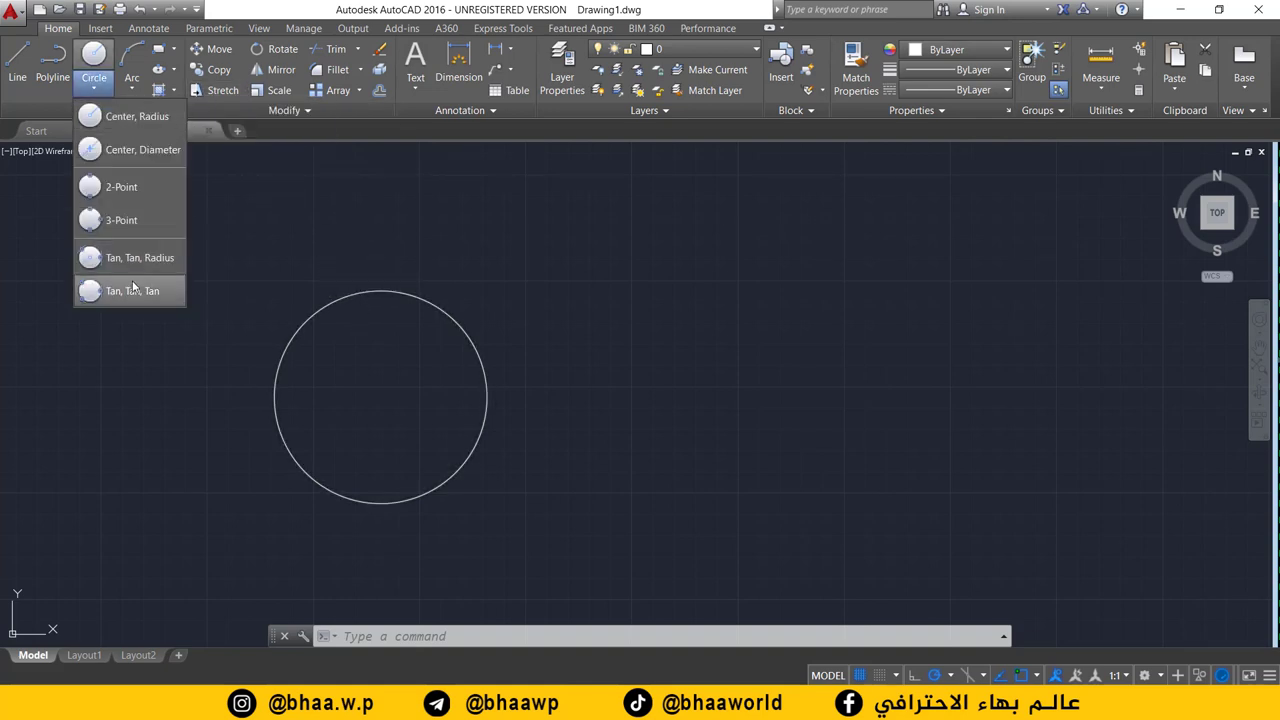
left_click(127, 118)
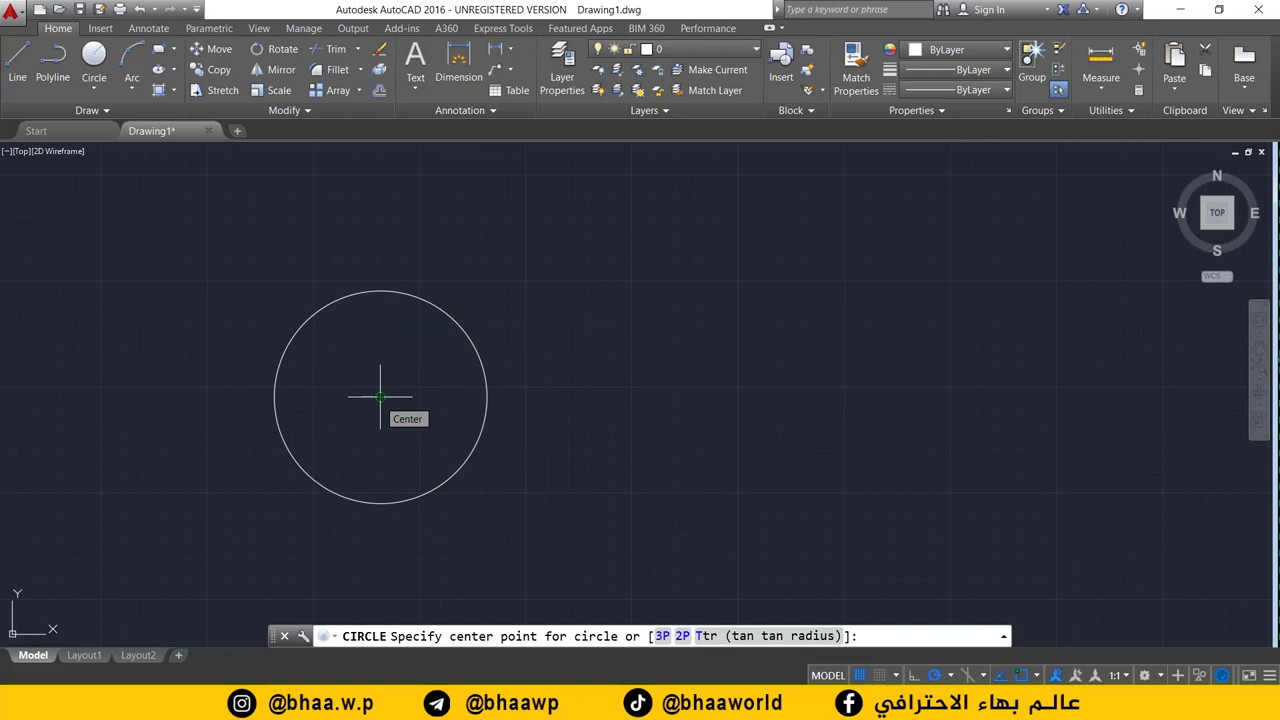
left_click(381, 397)
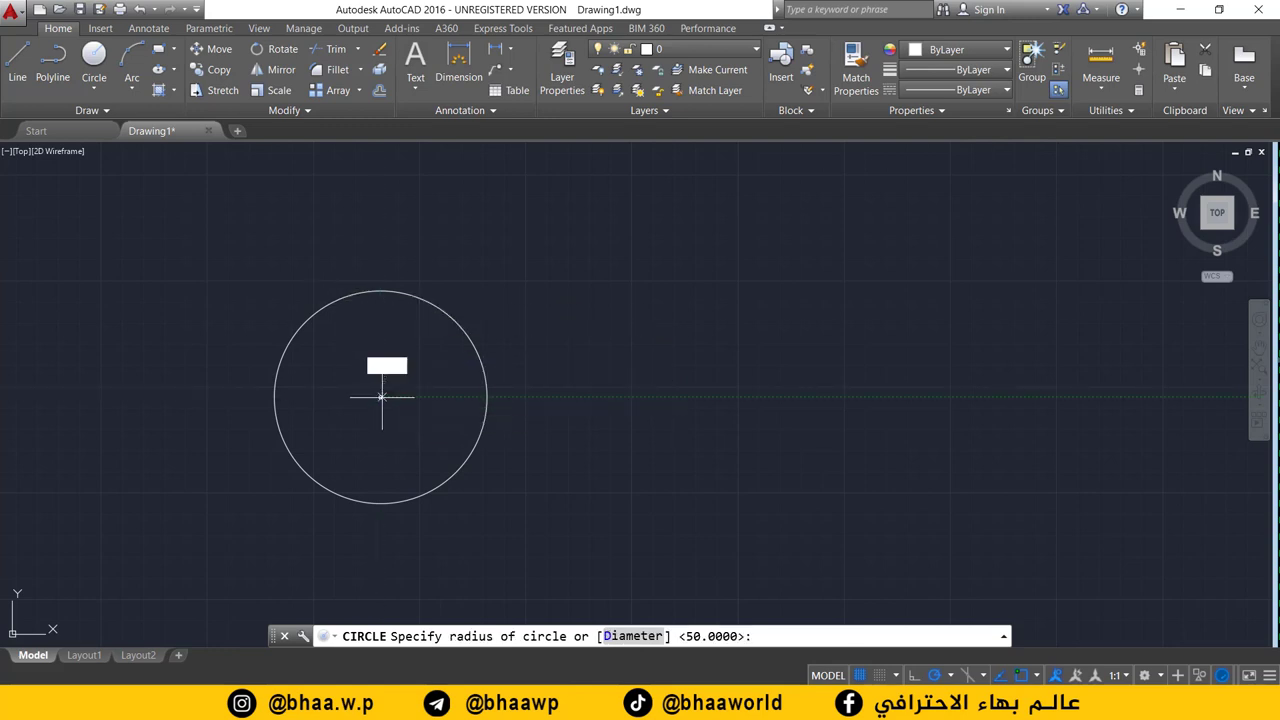
type("55")
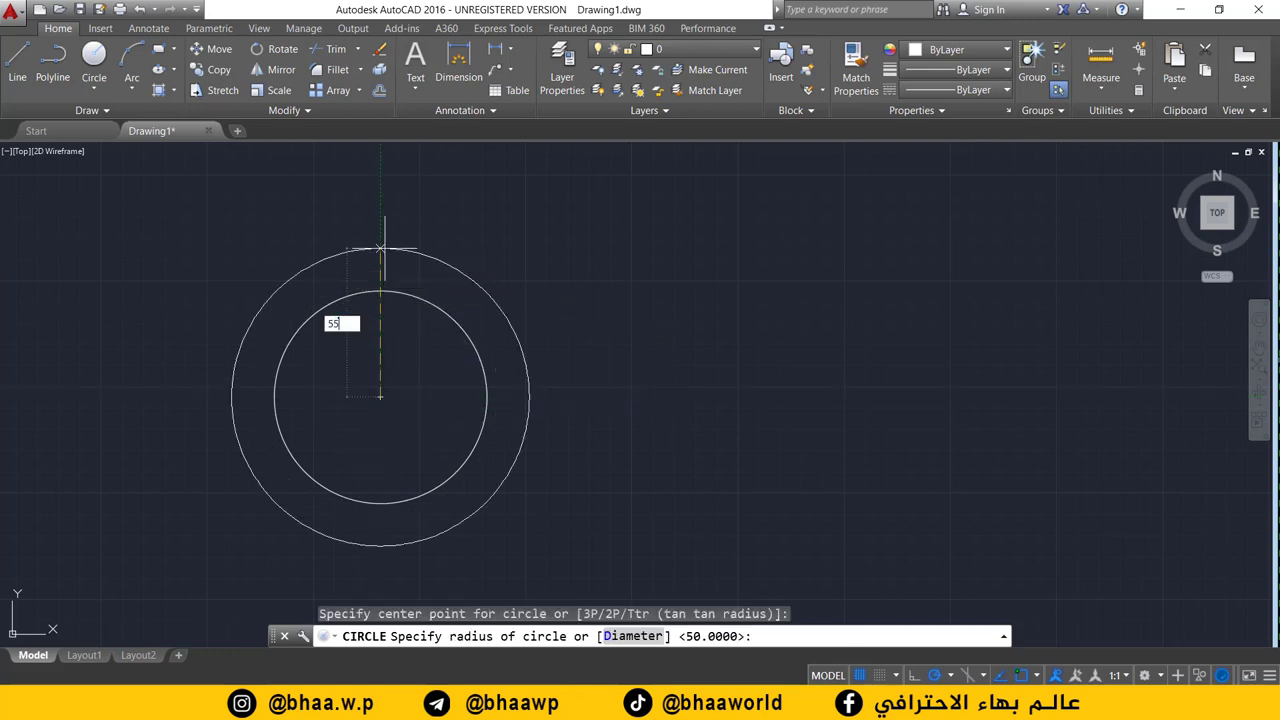
key("Return")
scroll(347, 321, "down", 1)
scroll(349, 368, "up", 2)
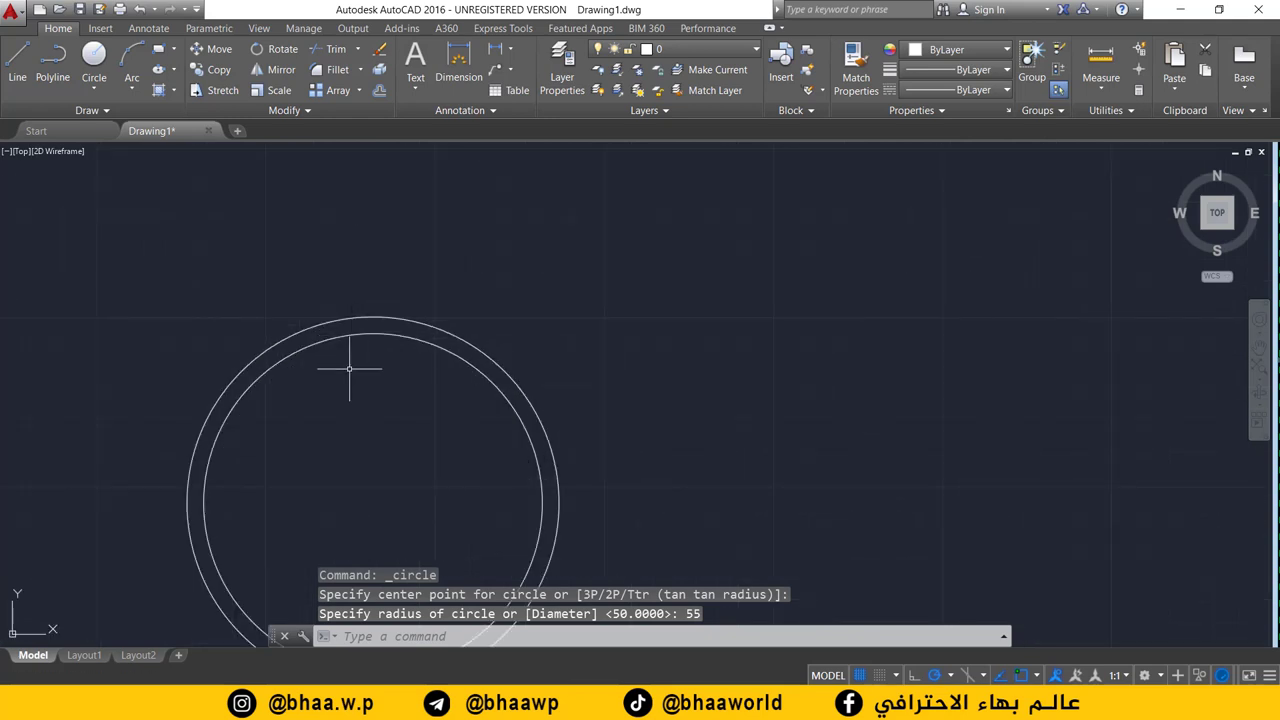
left_click(372, 317)
key("Delete")
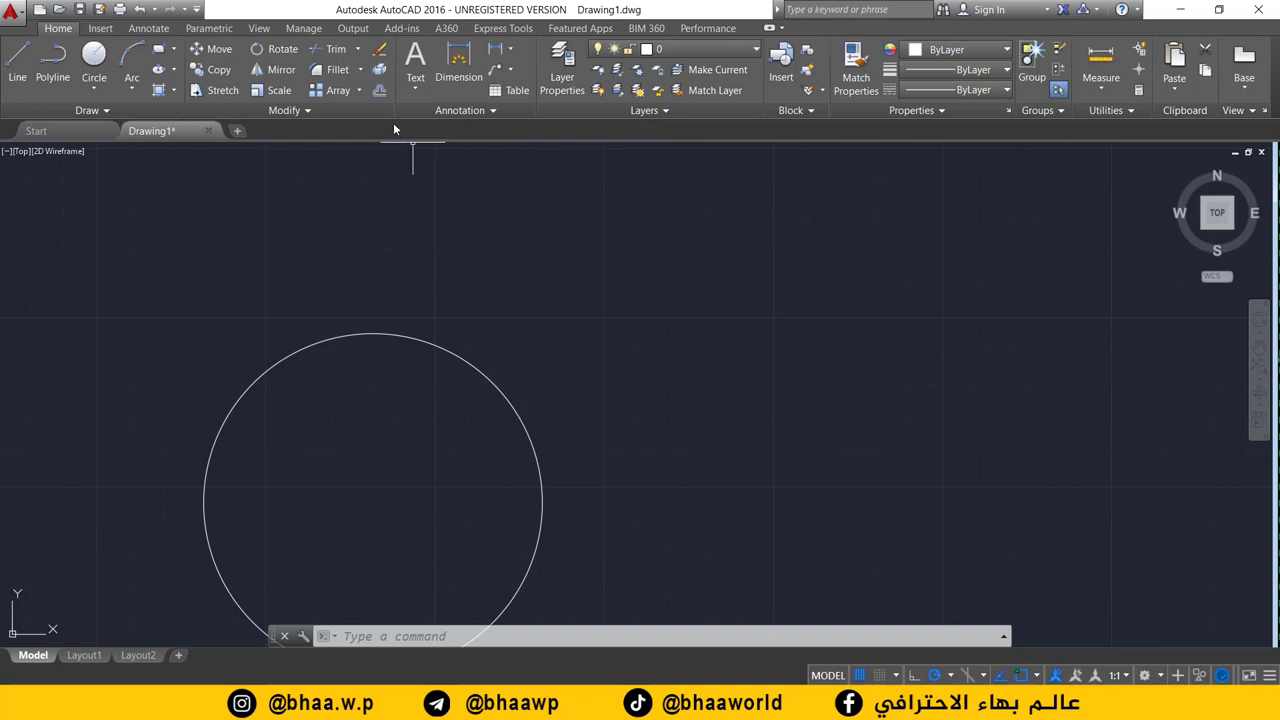
Offset the circle by 5 units, adding one copy outside and several successive copies inside
left_click(378, 91)
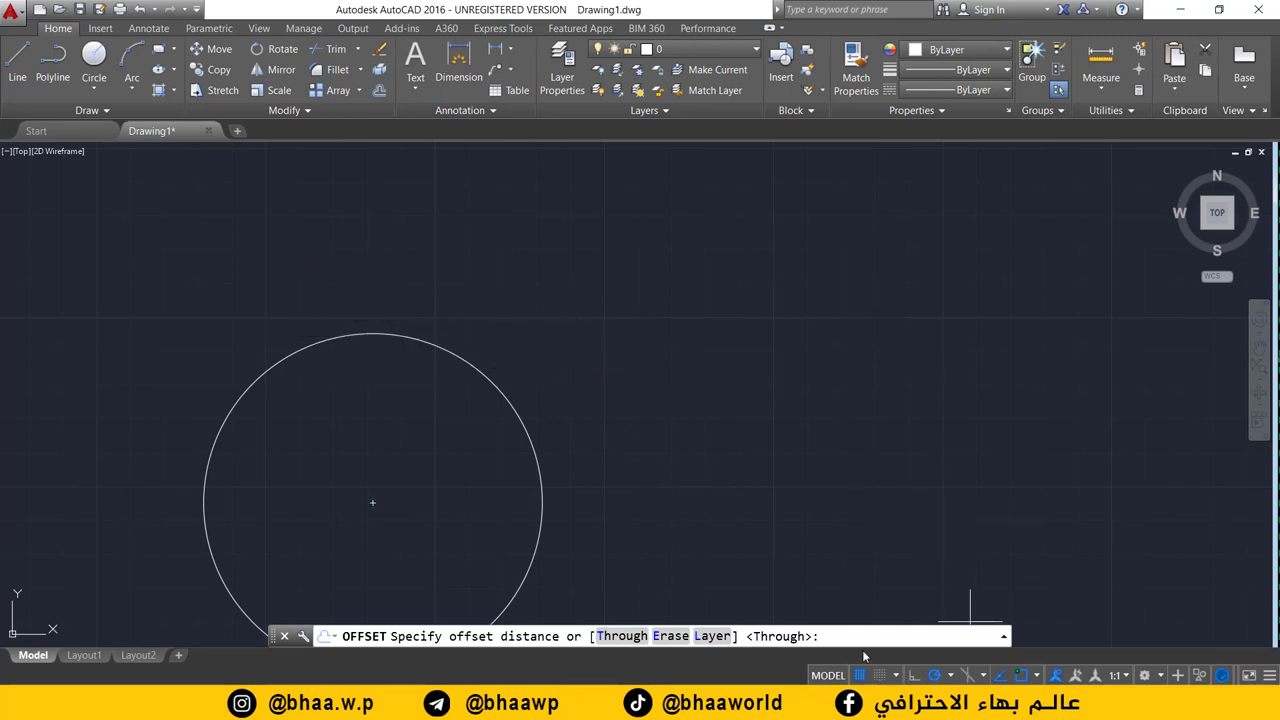
type("5")
key("Return")
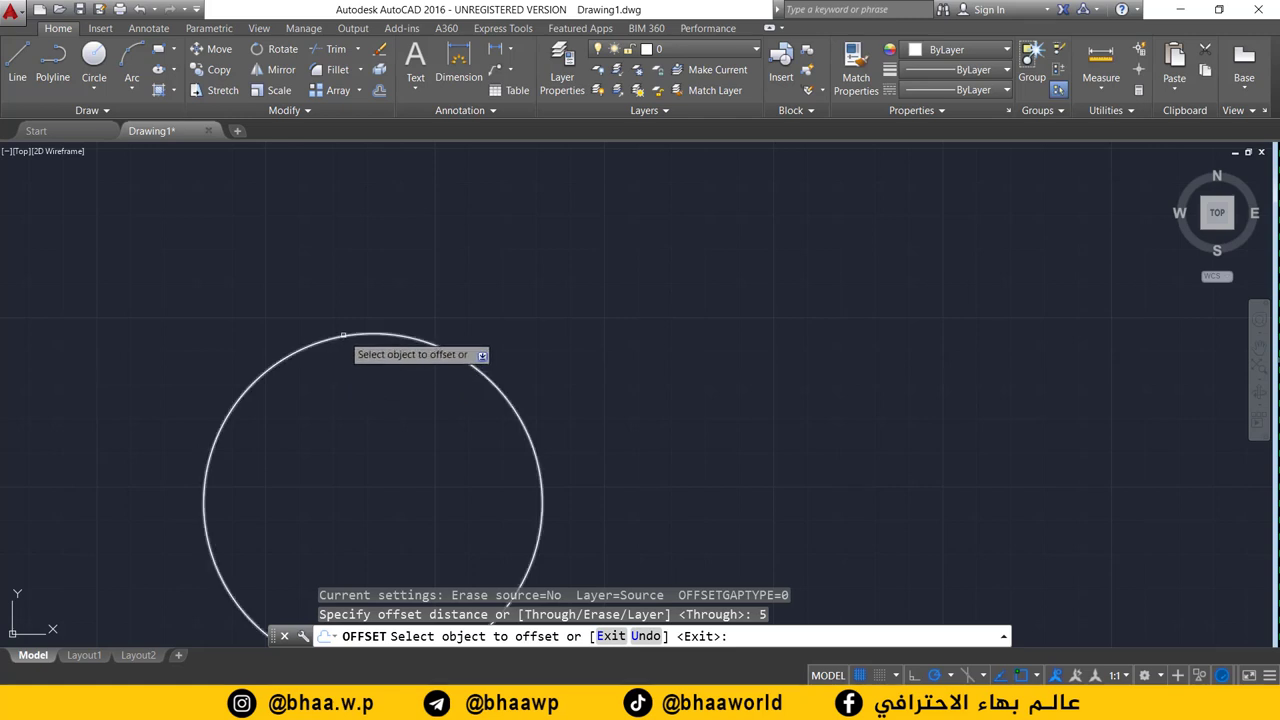
left_click(343, 335)
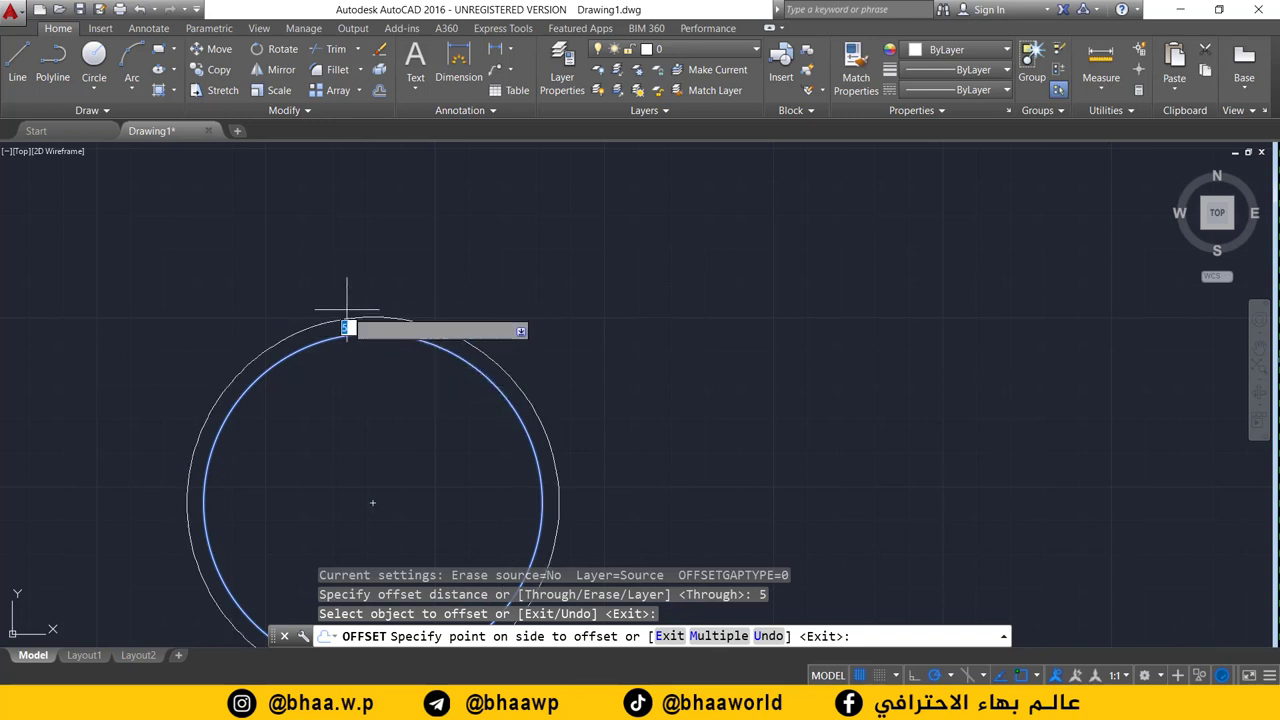
left_click(346, 296)
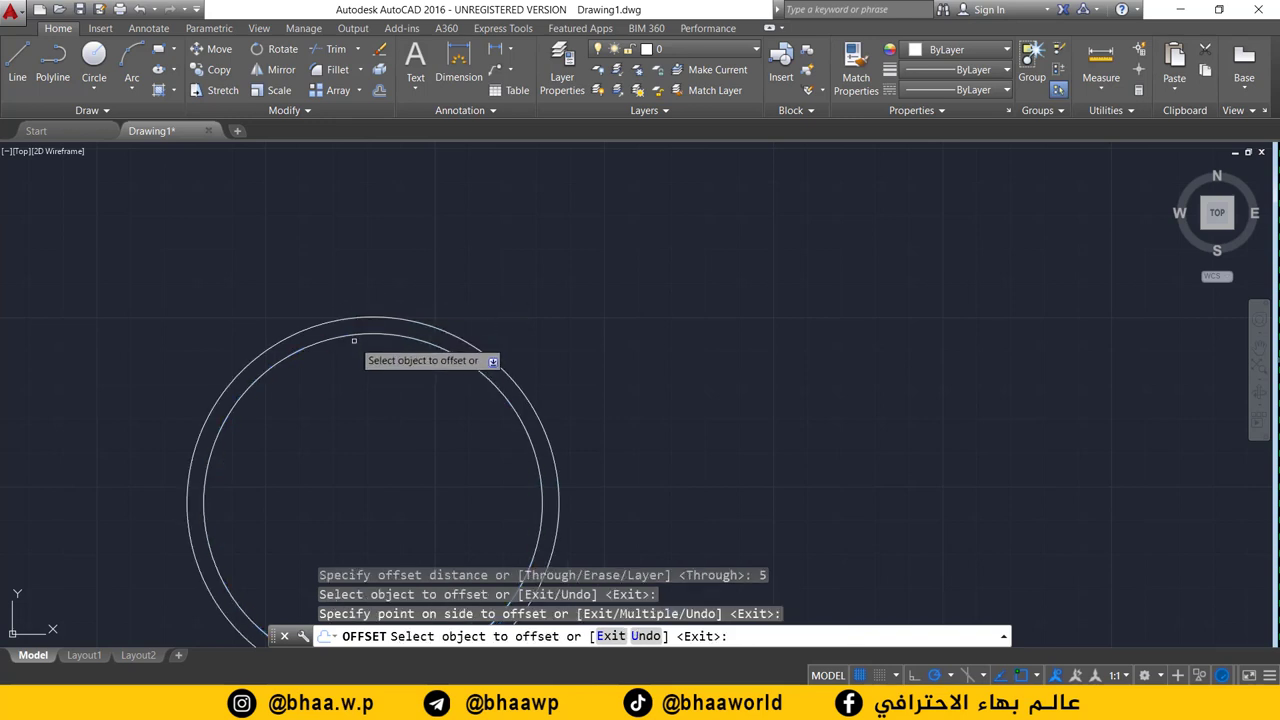
left_click(353, 335)
left_click(350, 352)
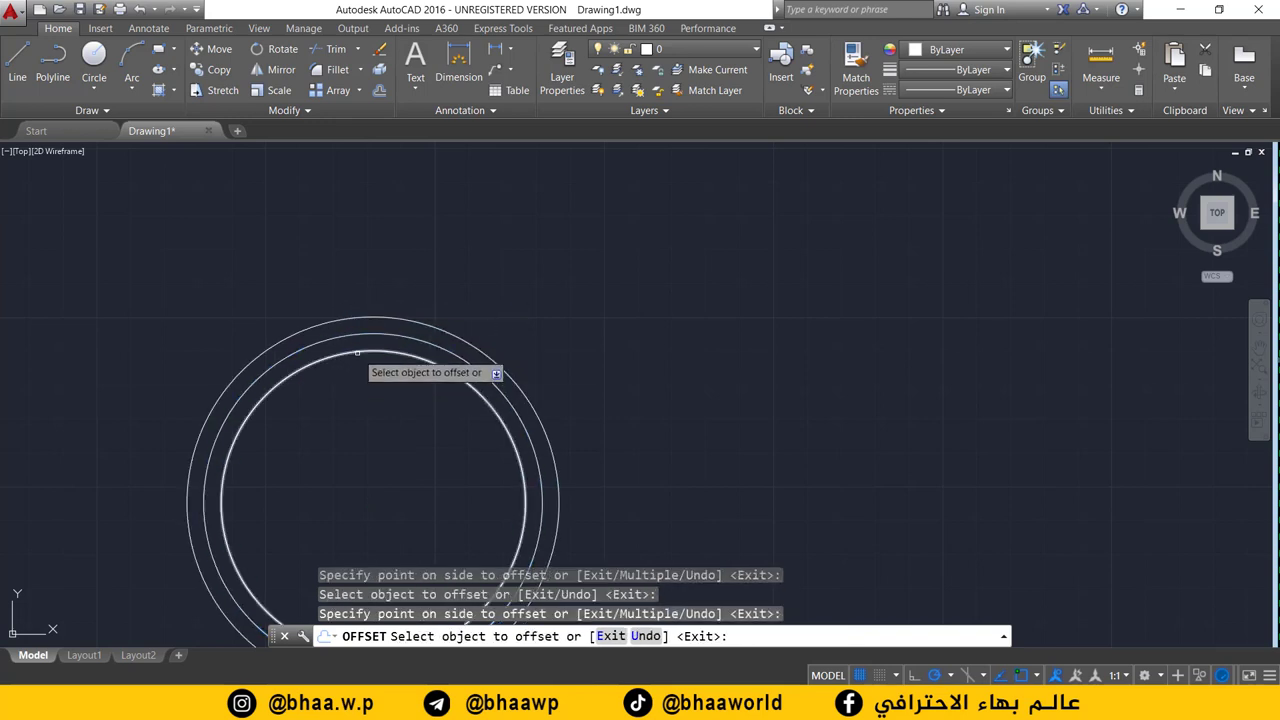
left_click(357, 353)
left_click(357, 353)
left_click(360, 364)
left_click(362, 383)
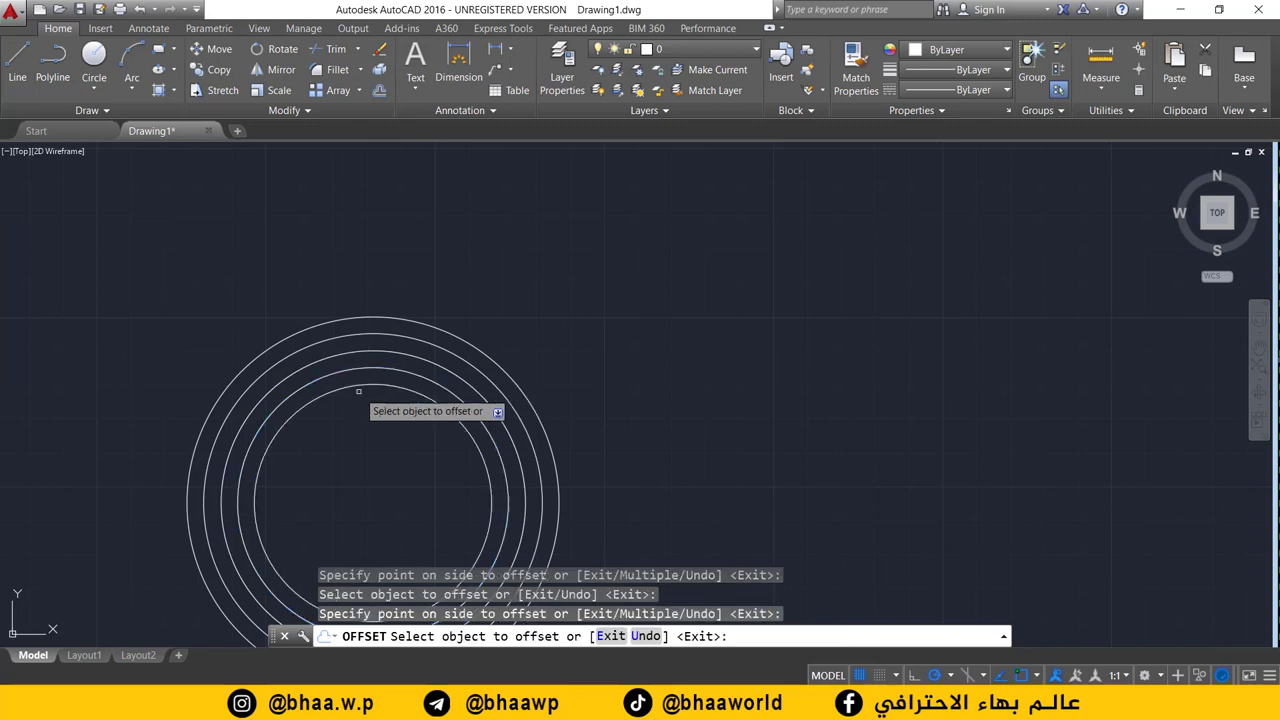
left_click(362, 383)
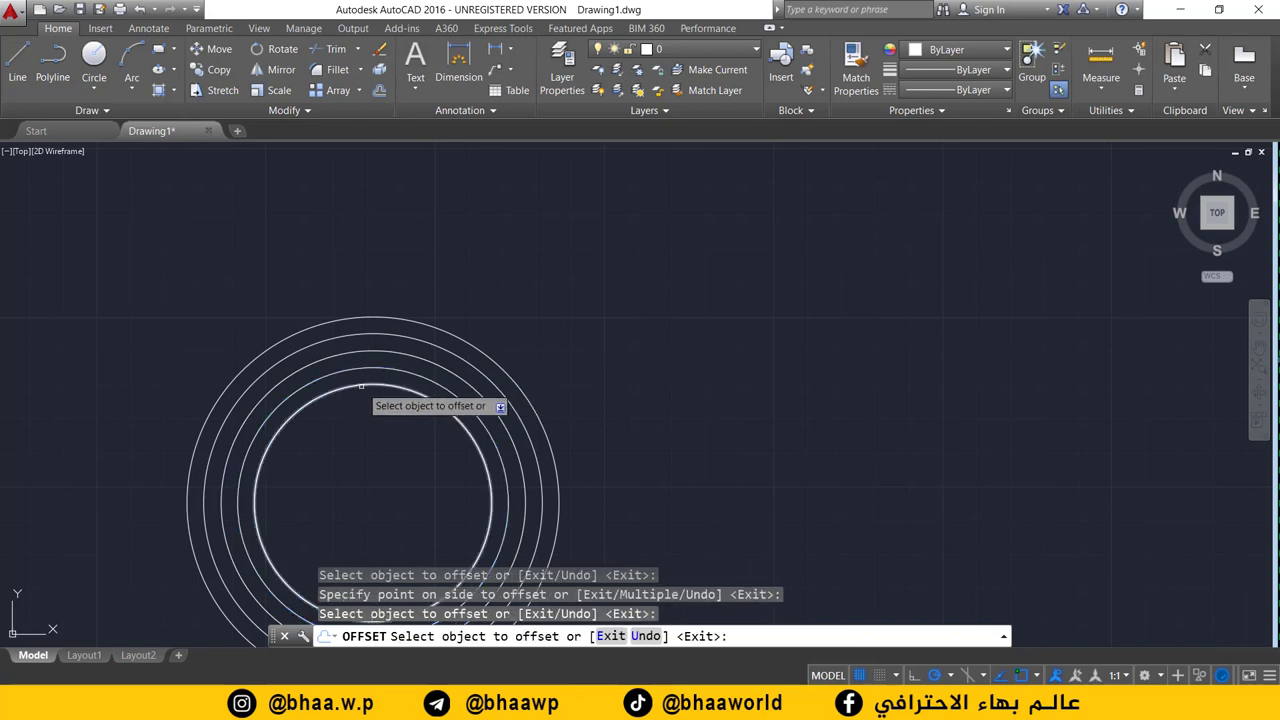
left_click(360, 384)
left_click(361, 384)
middle_click_drag(371, 420, 388, 335)
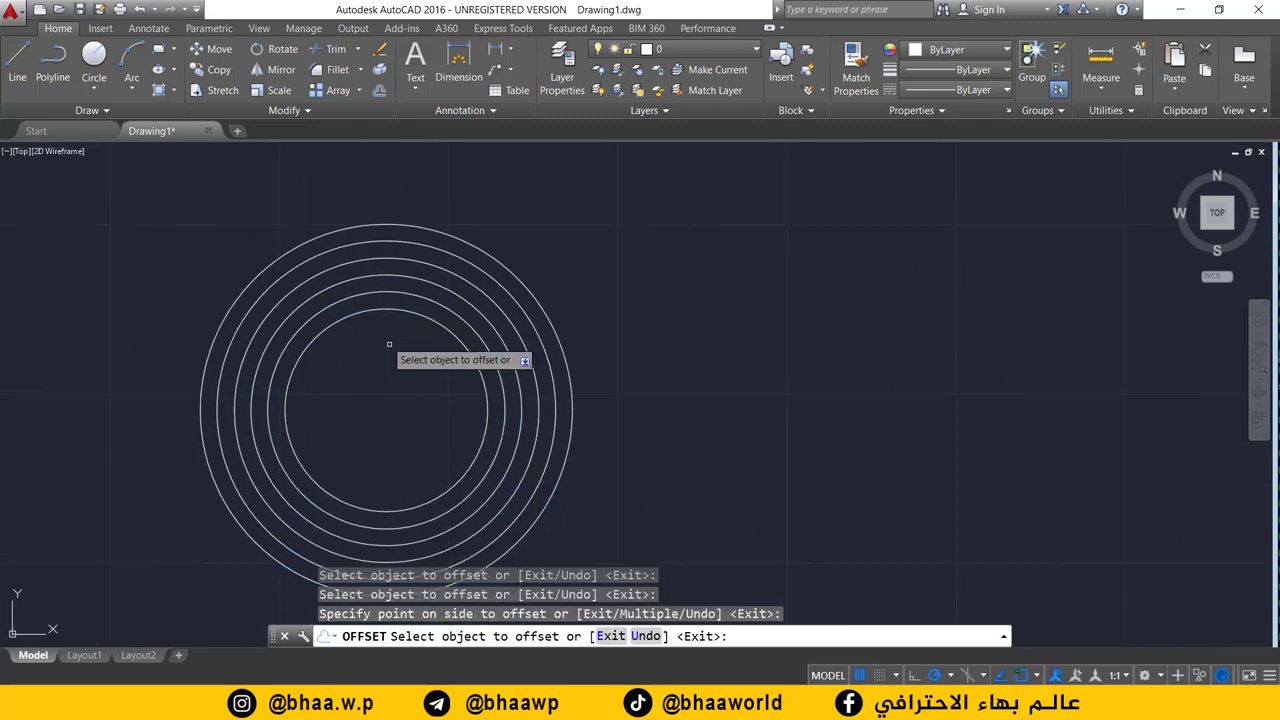
Offset by 10 units, adding two more inner circles and two larger outer circles
left_click(379, 90)
type("10")
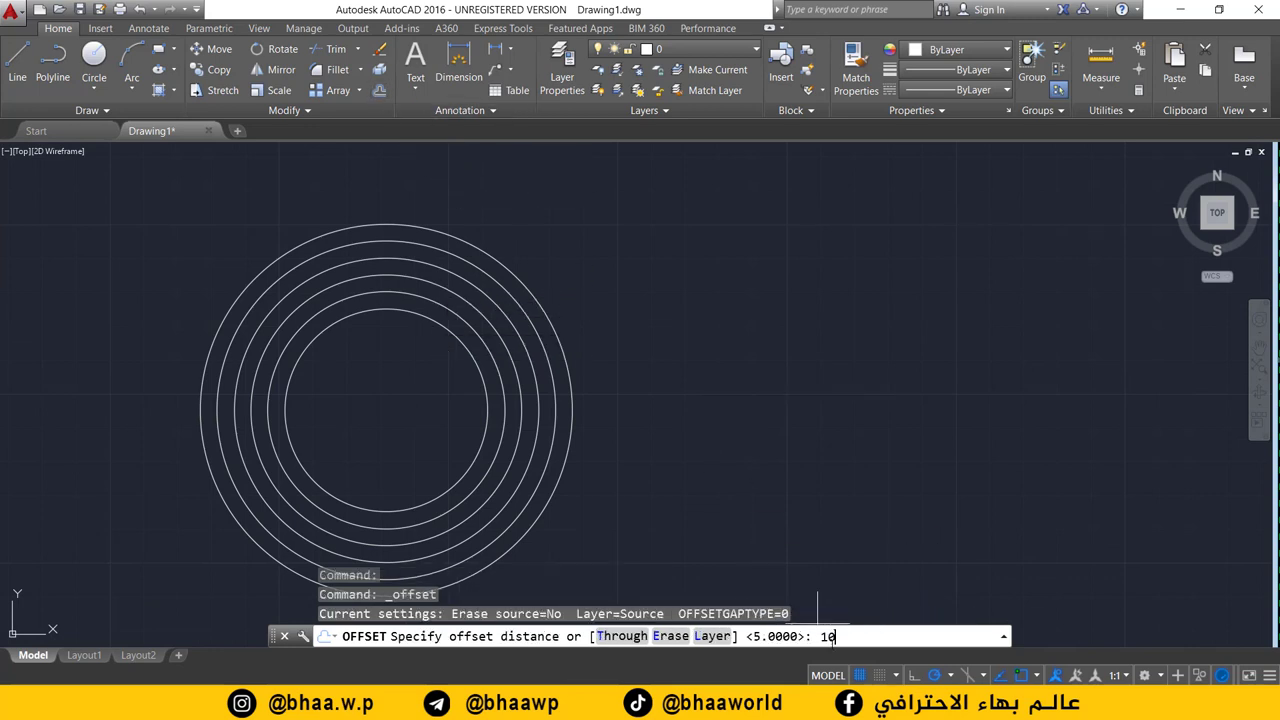
key("Return")
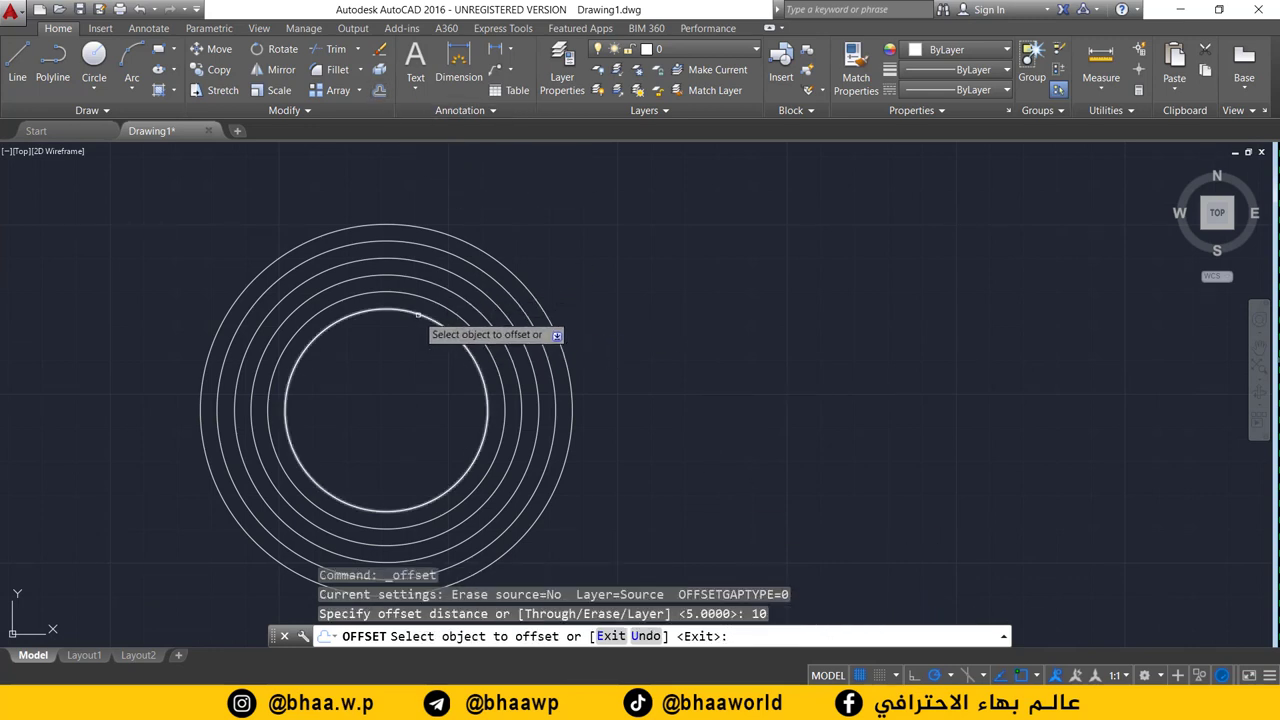
left_click(418, 315)
left_click(423, 357)
left_click(423, 362)
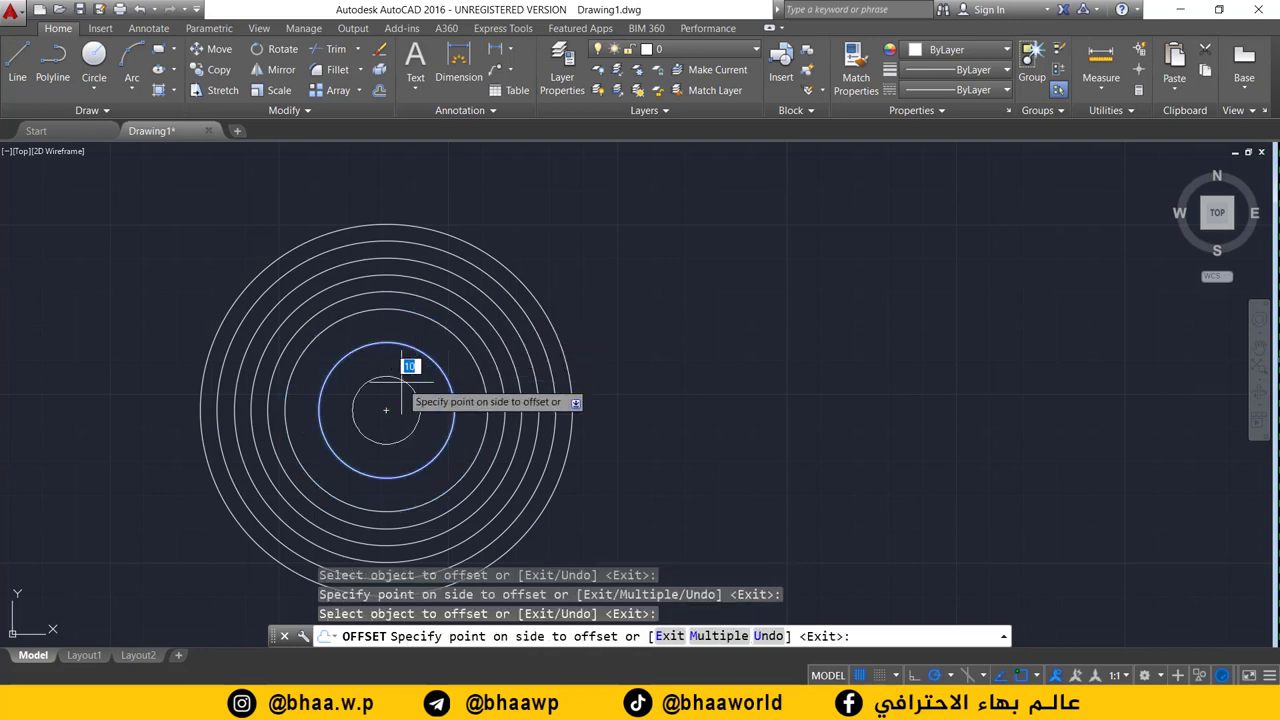
left_click(401, 383)
left_click(414, 225)
left_click(418, 189)
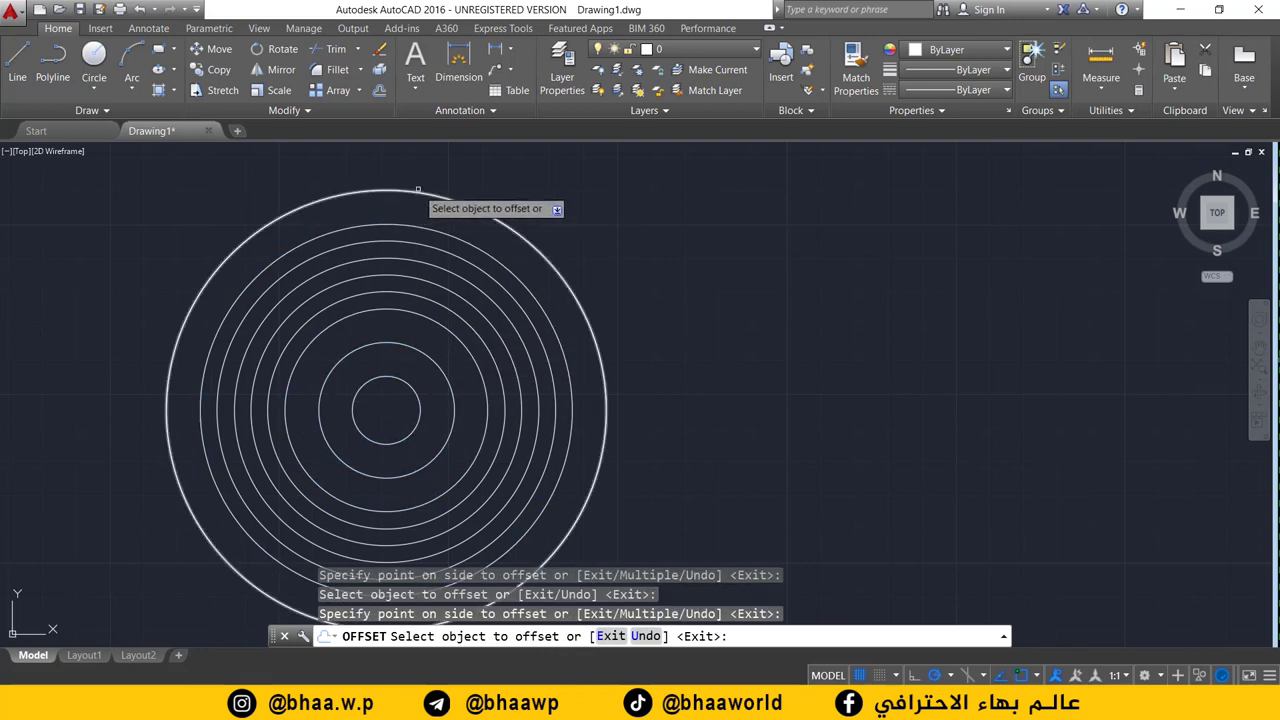
left_click(418, 189)
left_click(421, 174)
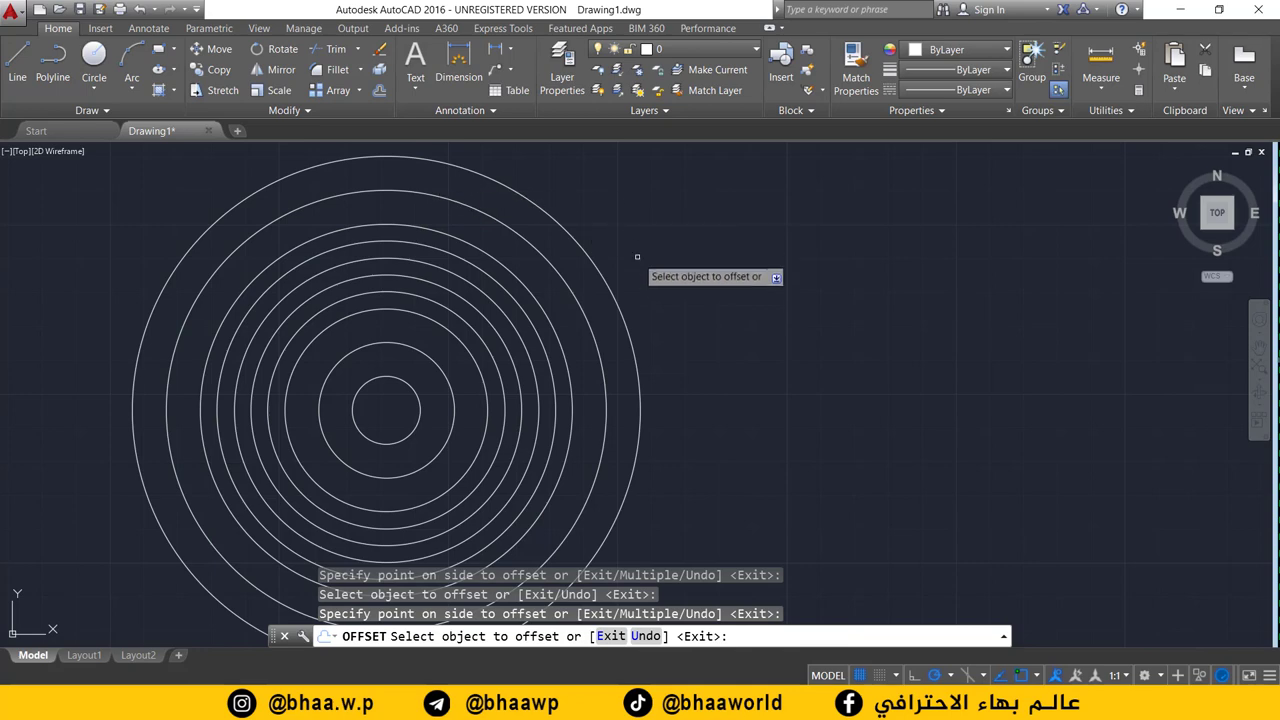
scroll(400, 345, "down", 5)
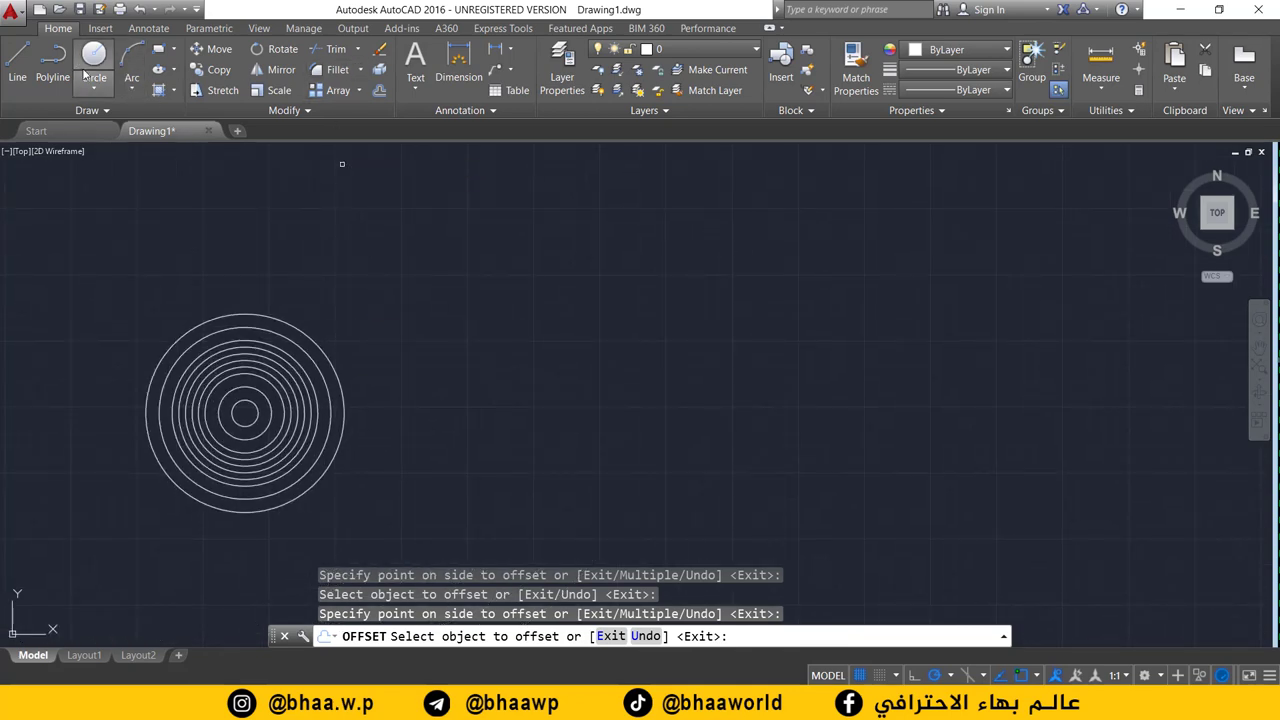
Draw a horizontal line 50 units long
left_click(17, 62)
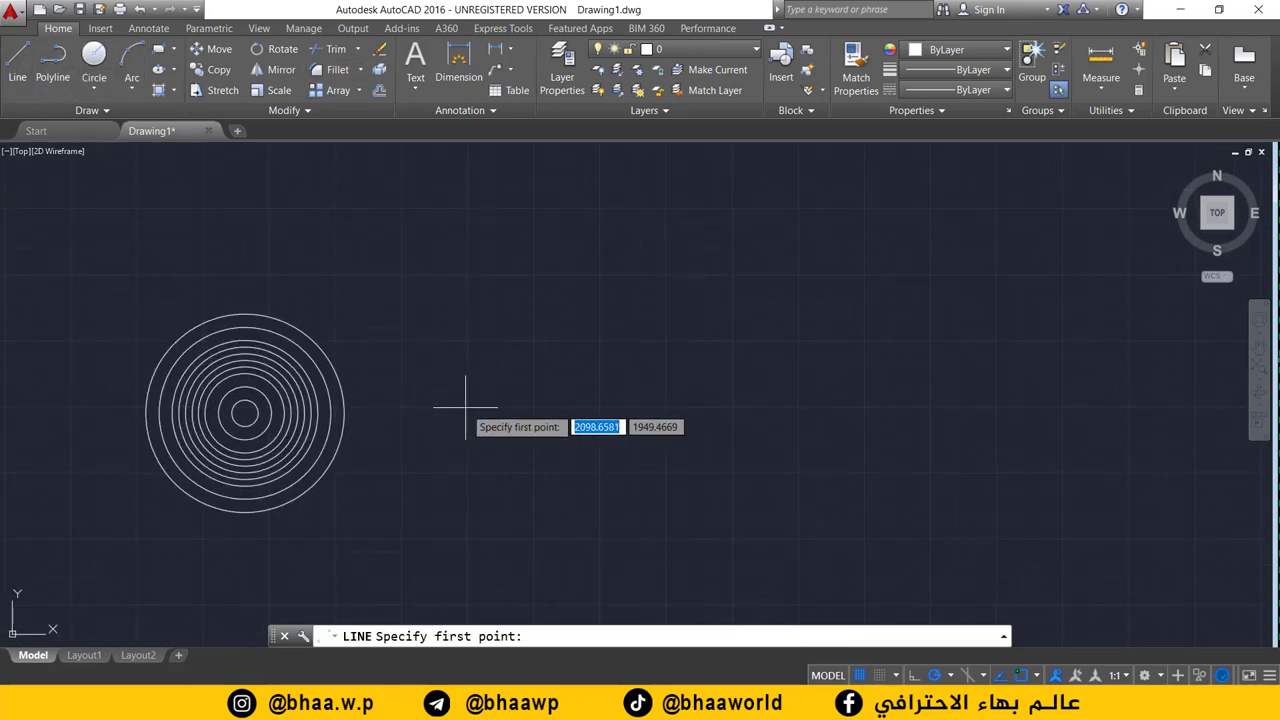
left_click(465, 407)
type("50")
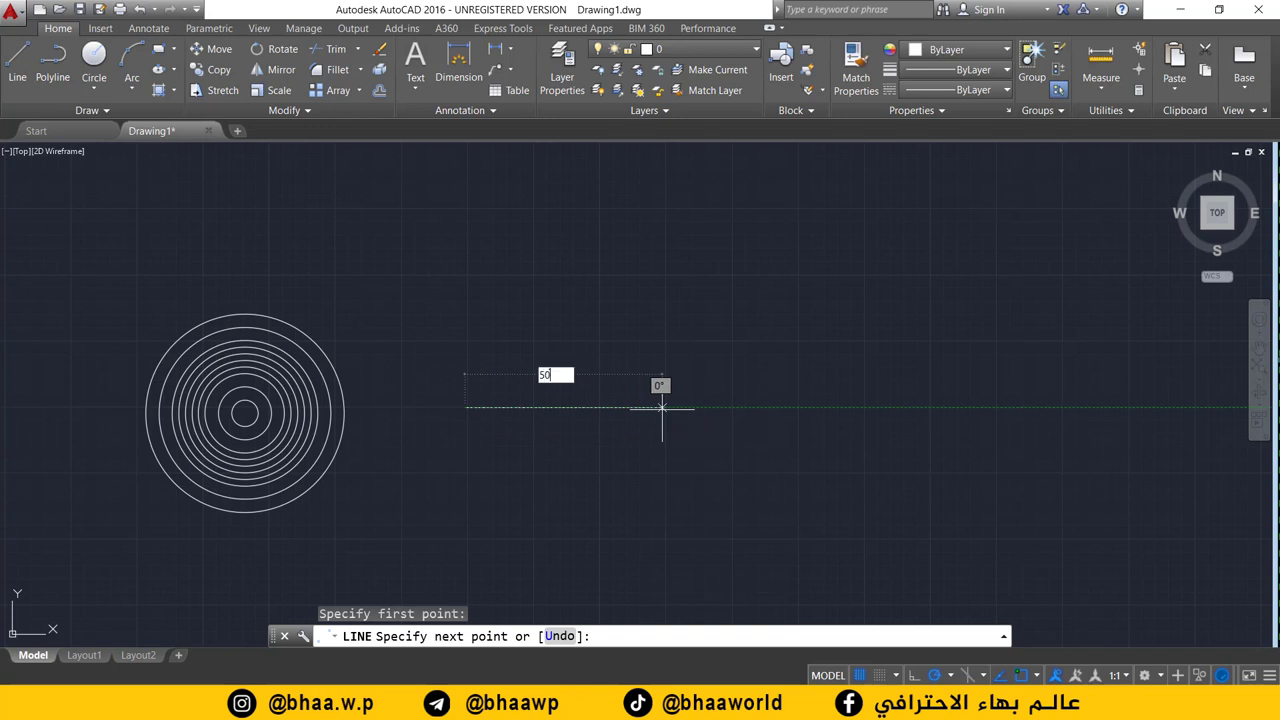
key("Return")
key("Return")
scroll(520, 415, "up", 3)
scroll(466, 407, "down", 2)
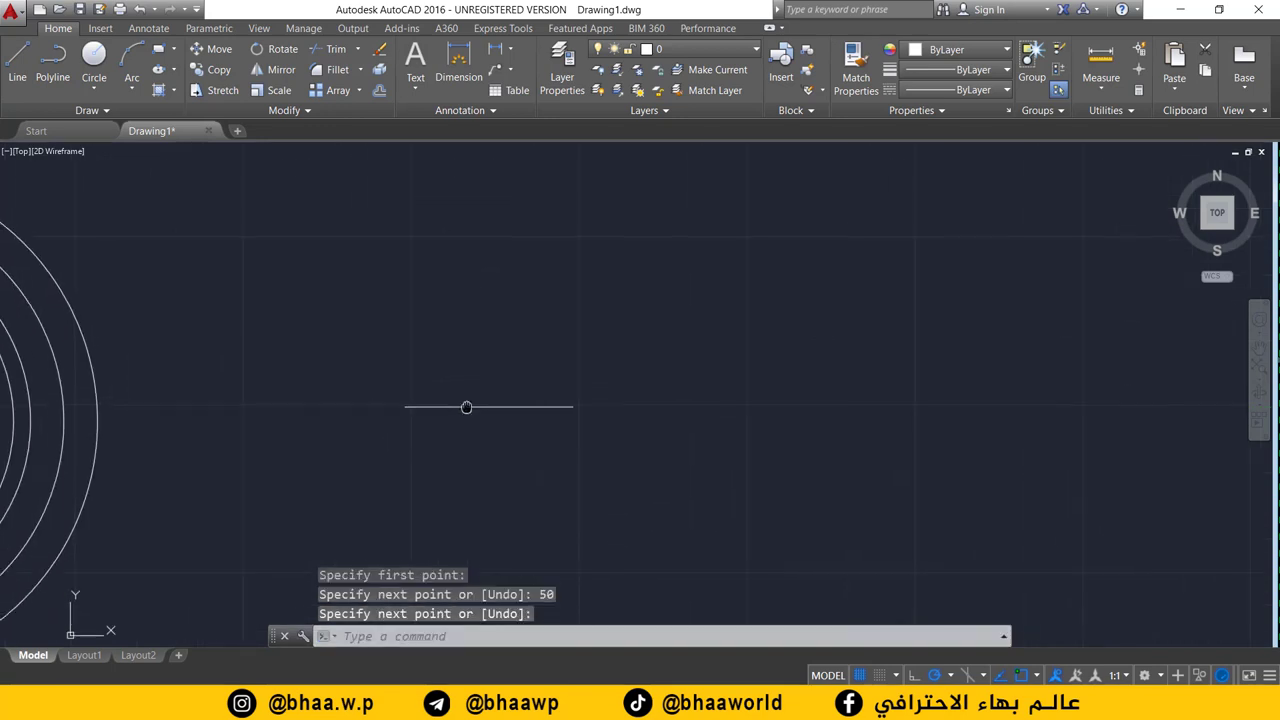
scroll(466, 407, "up", 5)
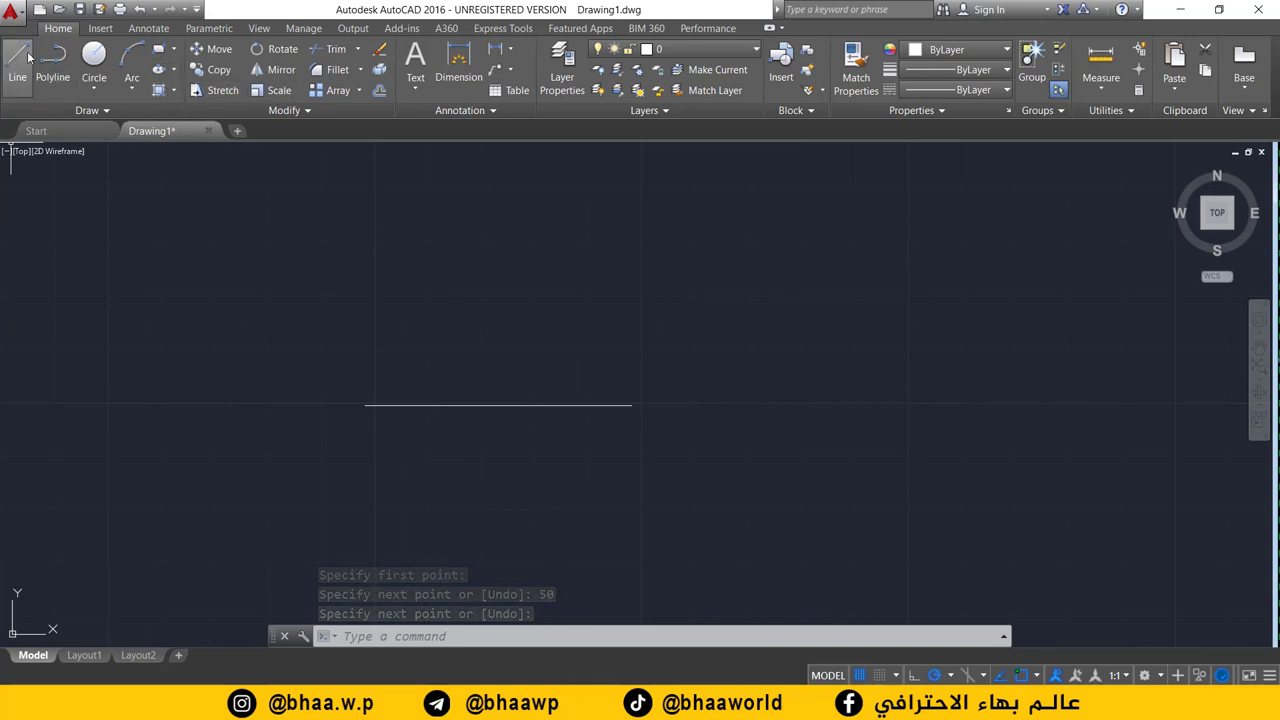
Offset the line 5 units above and 5 units below it
left_click(380, 90)
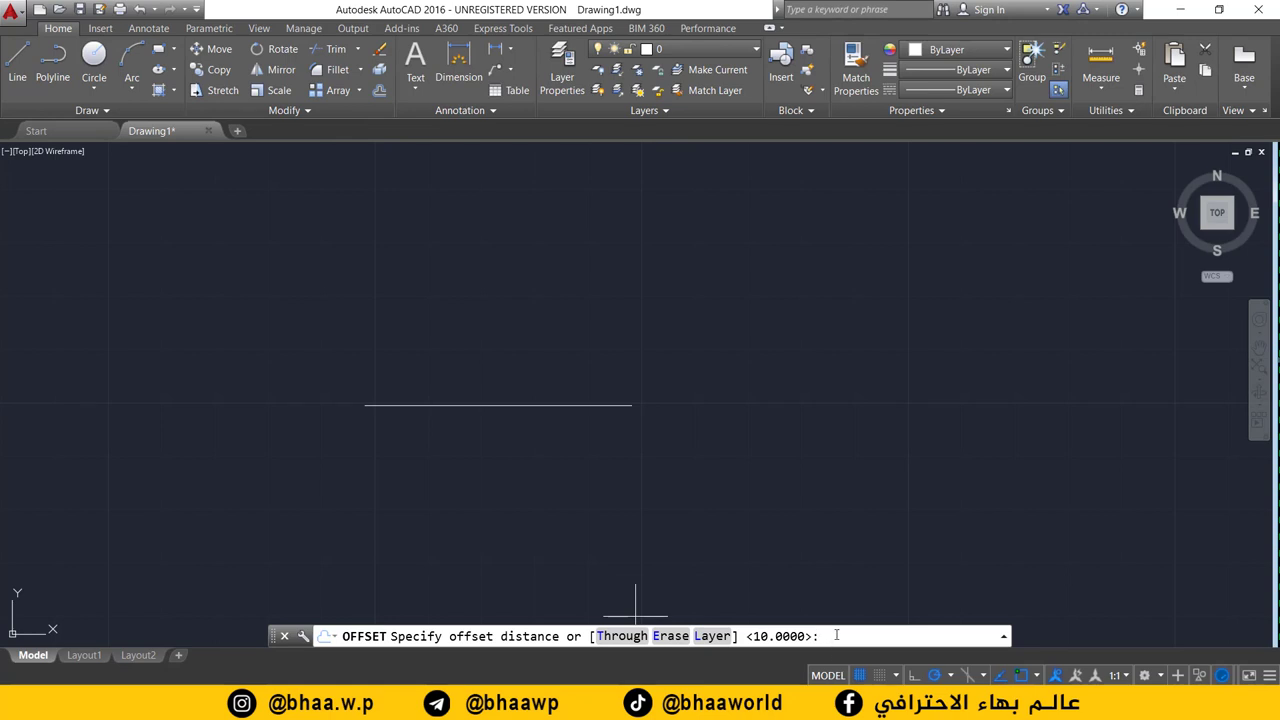
type("5")
key("Return")
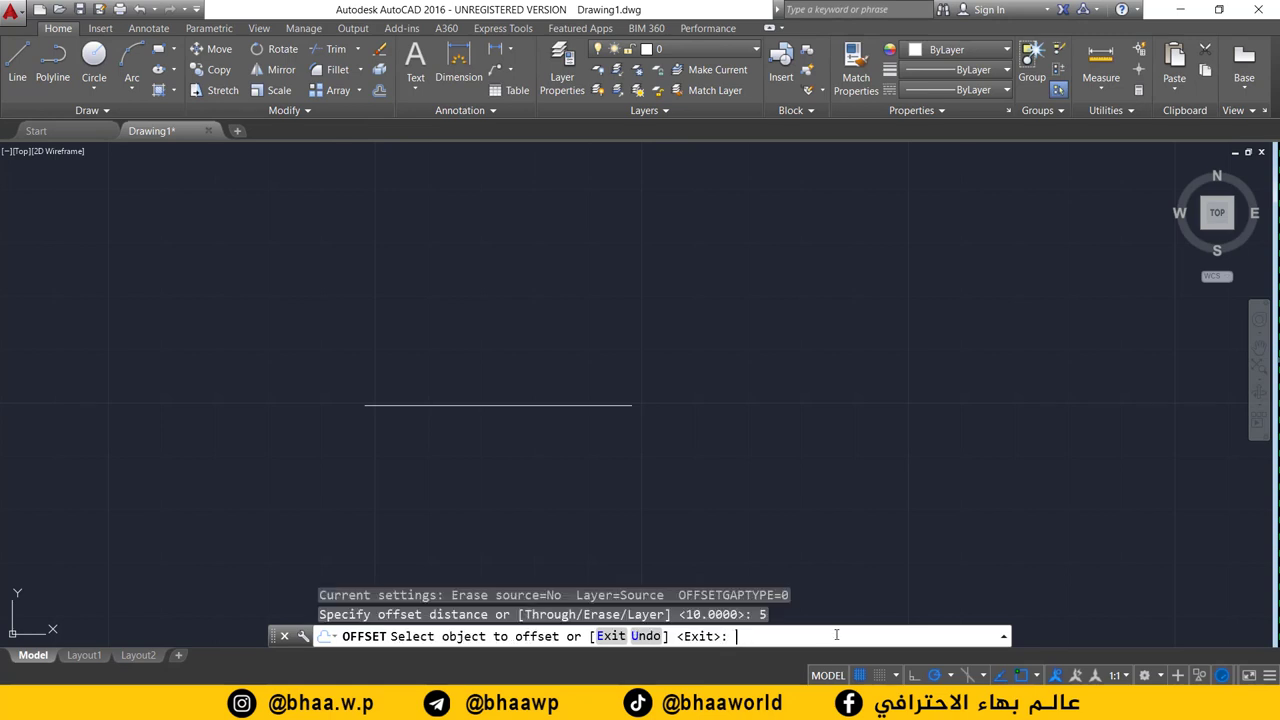
left_click(503, 405)
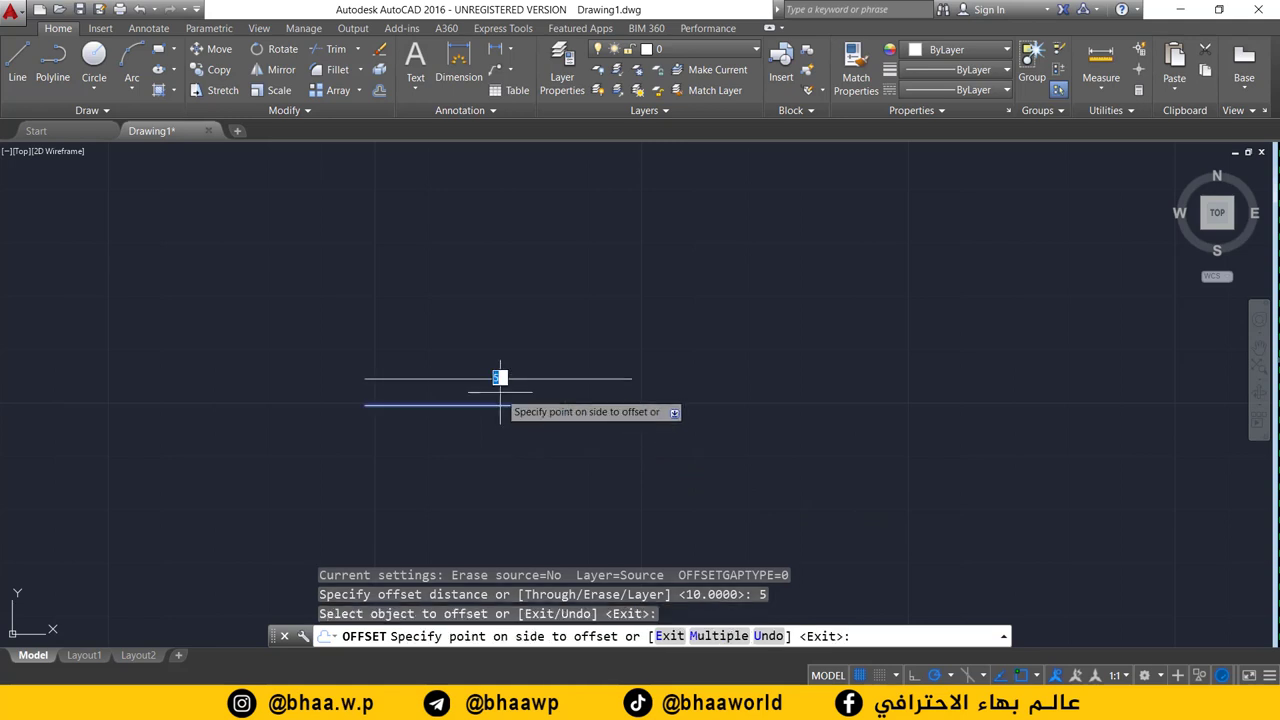
left_click(500, 375)
left_click(500, 405)
left_click(500, 432)
left_click(492, 406)
left_click(492, 419)
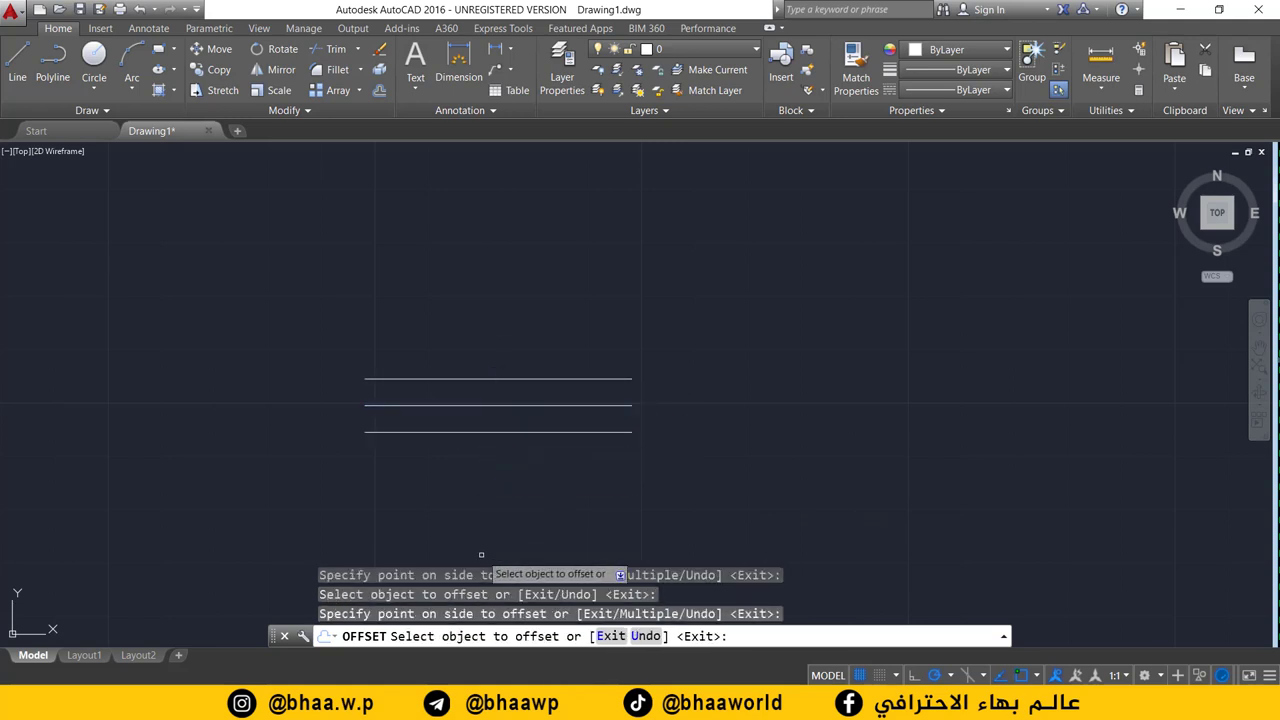
middle_click_drag(593, 413, 407, 493)
scroll(407, 493, "down", 2)
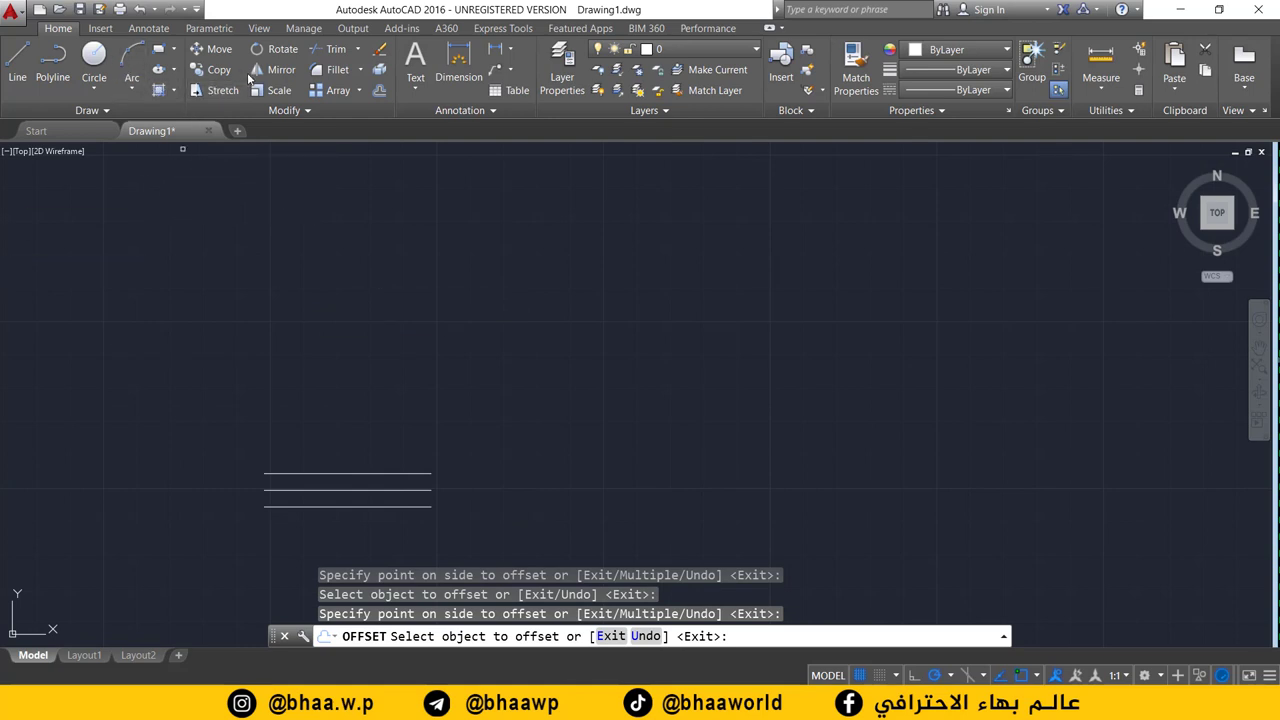
Start a rectangle and pan the view to make room for it
left_click(174, 52)
left_click(179, 87)
middle_click_drag(564, 331, 395, 340)
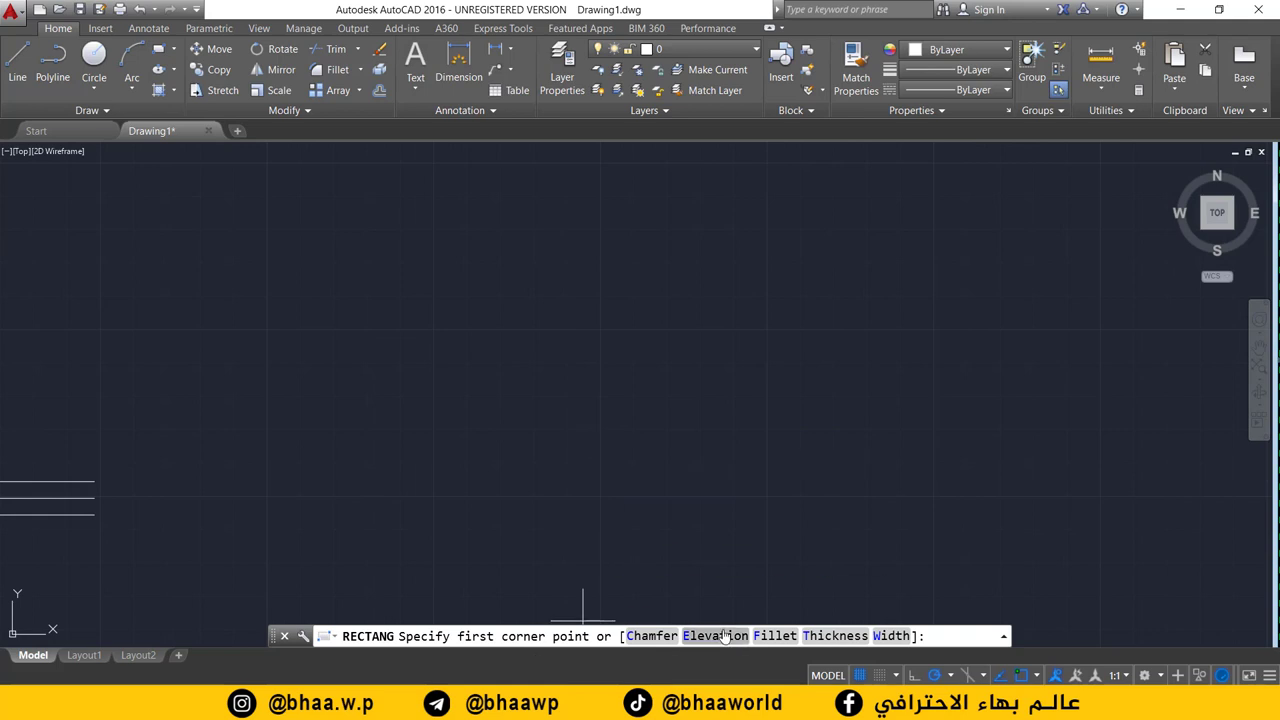
Place a 100 × 100 square using the rectangle's Dimensions option, length 100 and width 100
left_click(405, 304)
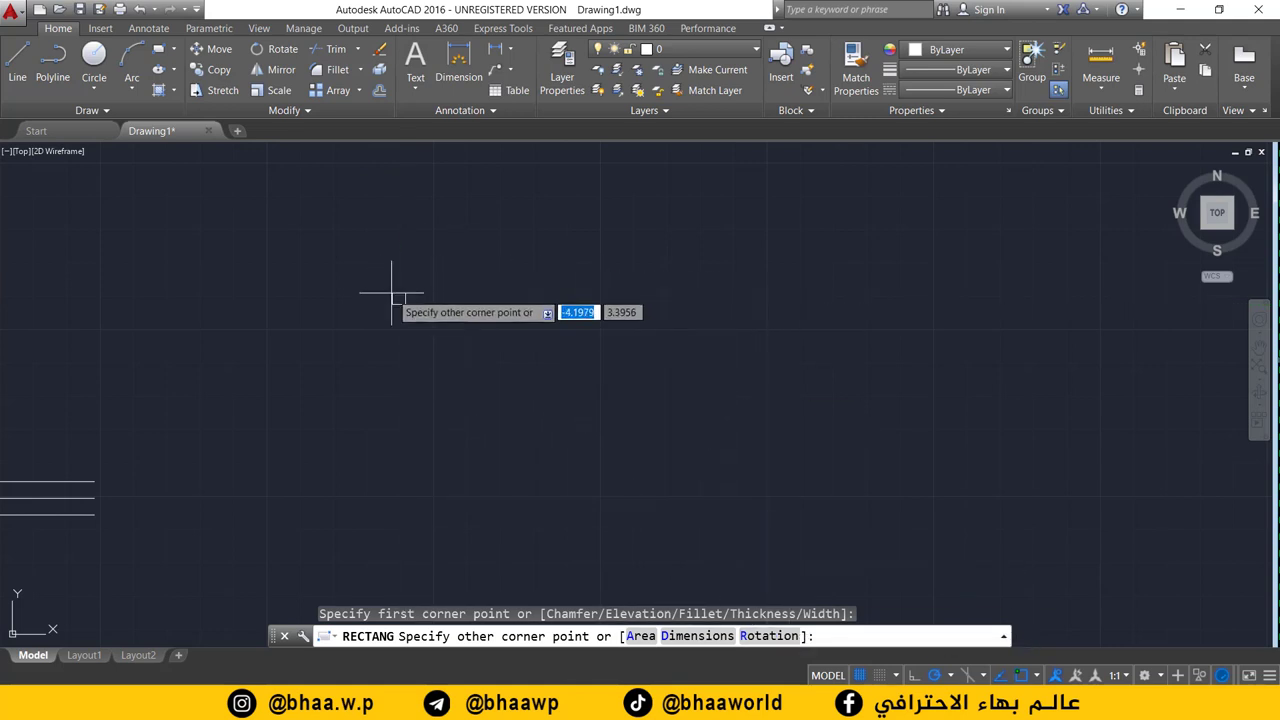
left_click(698, 636)
type("100")
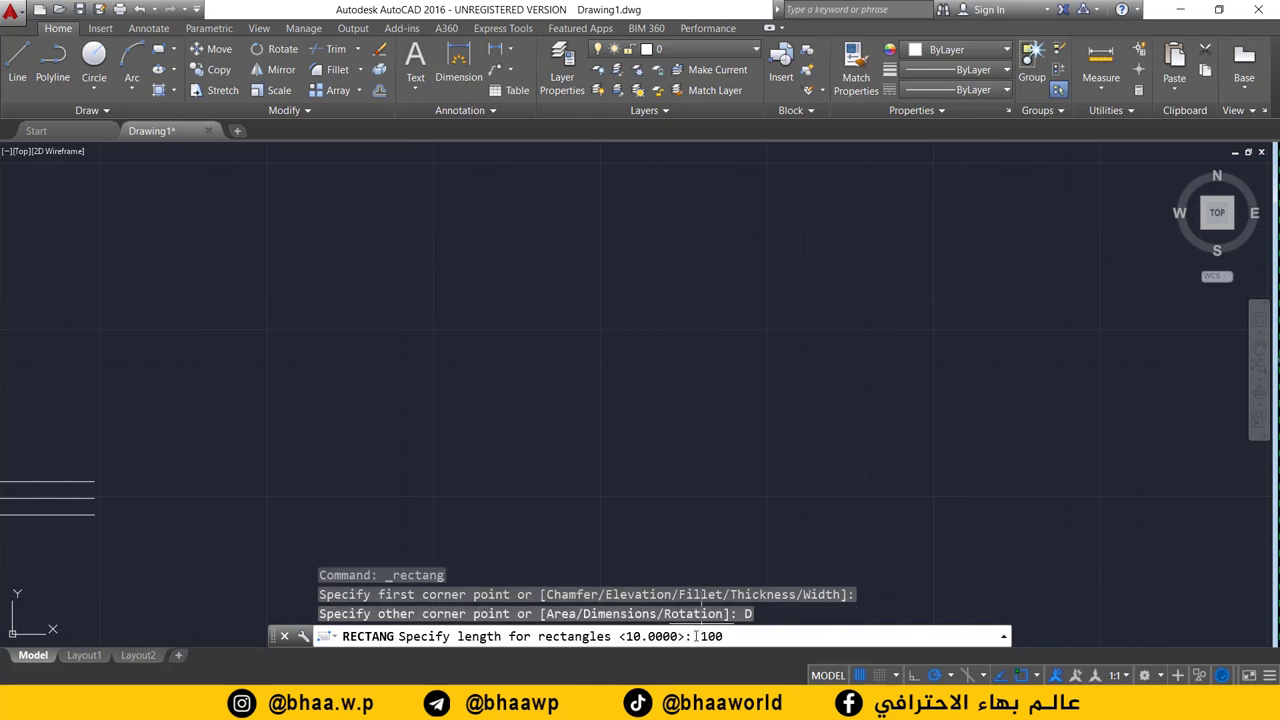
key("Return")
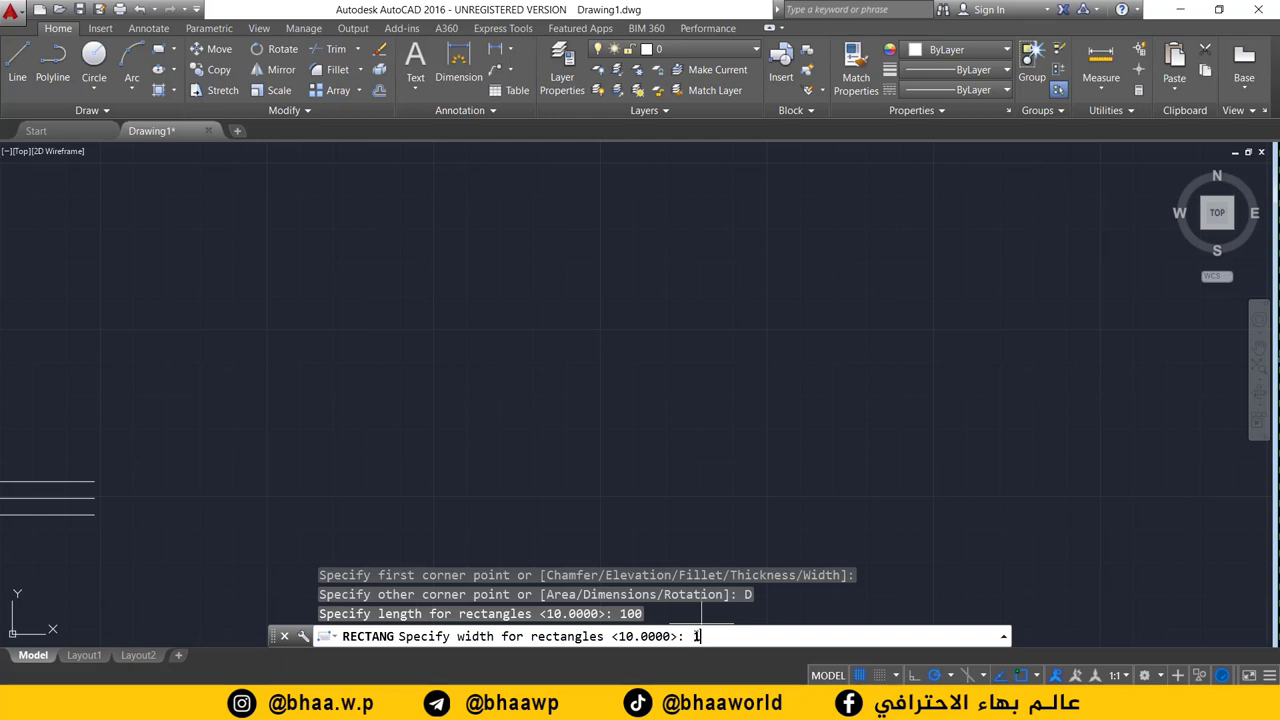
key("Return")
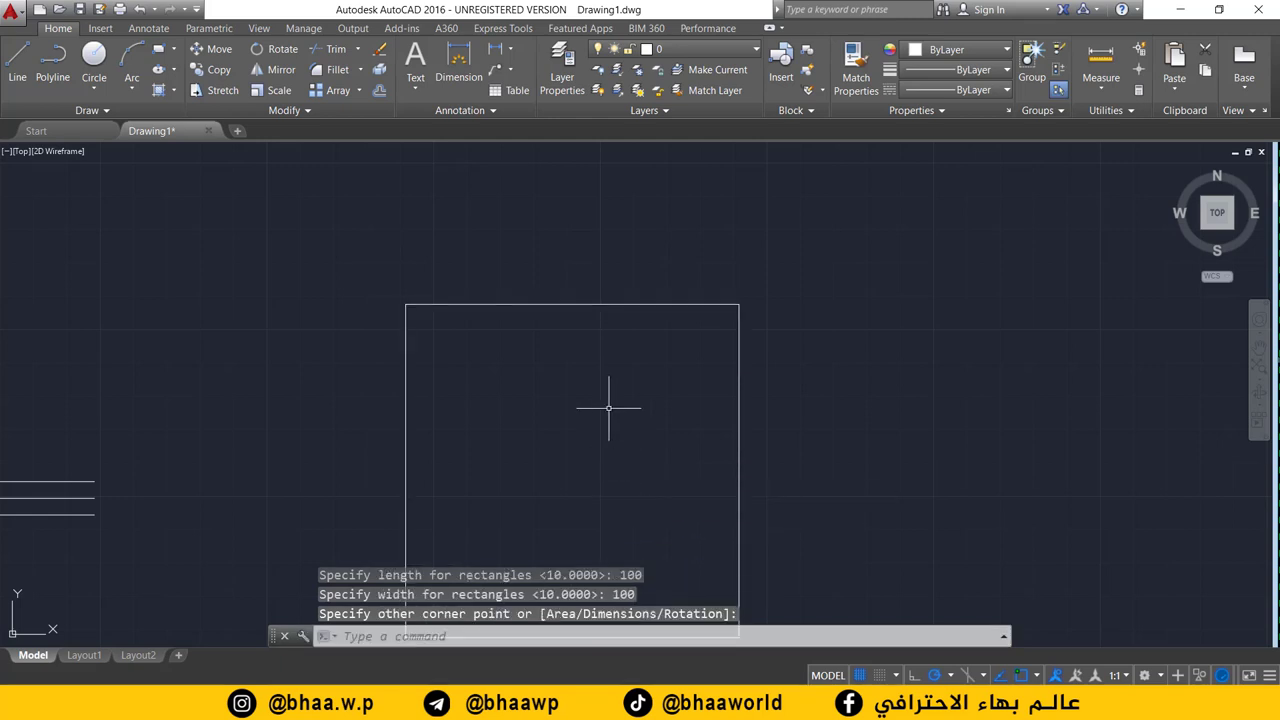
scroll(595, 390, "down", 2)
middle_click_drag(583, 377, 565, 353)
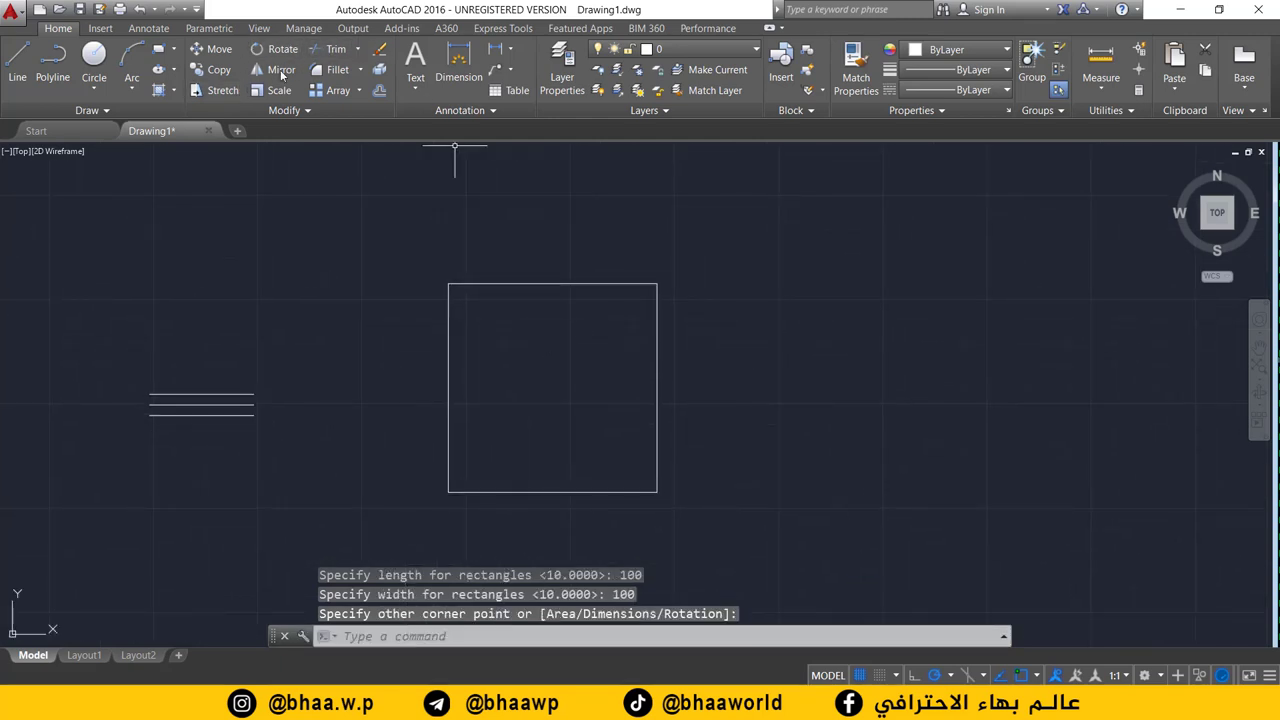
Offset the 100 square by 10 units, one copy outside and one inside
key("Return")
type("o")
key("Return")
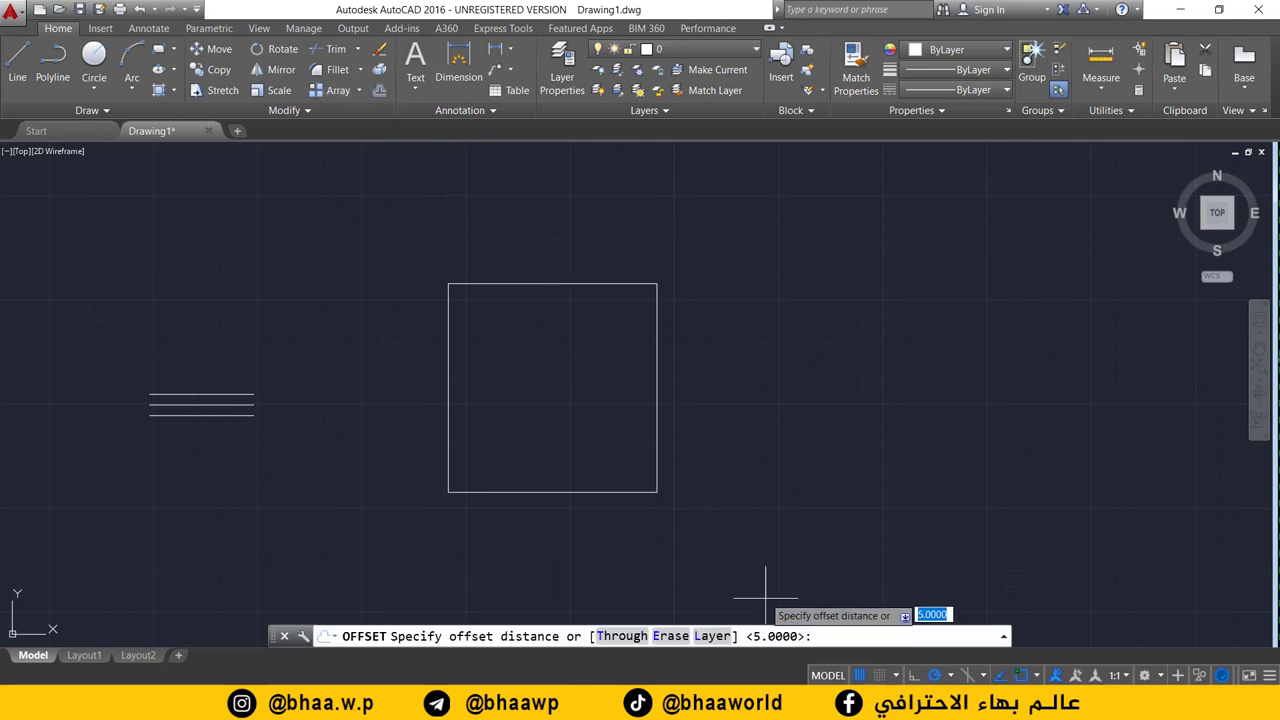
type("0")
key("Return")
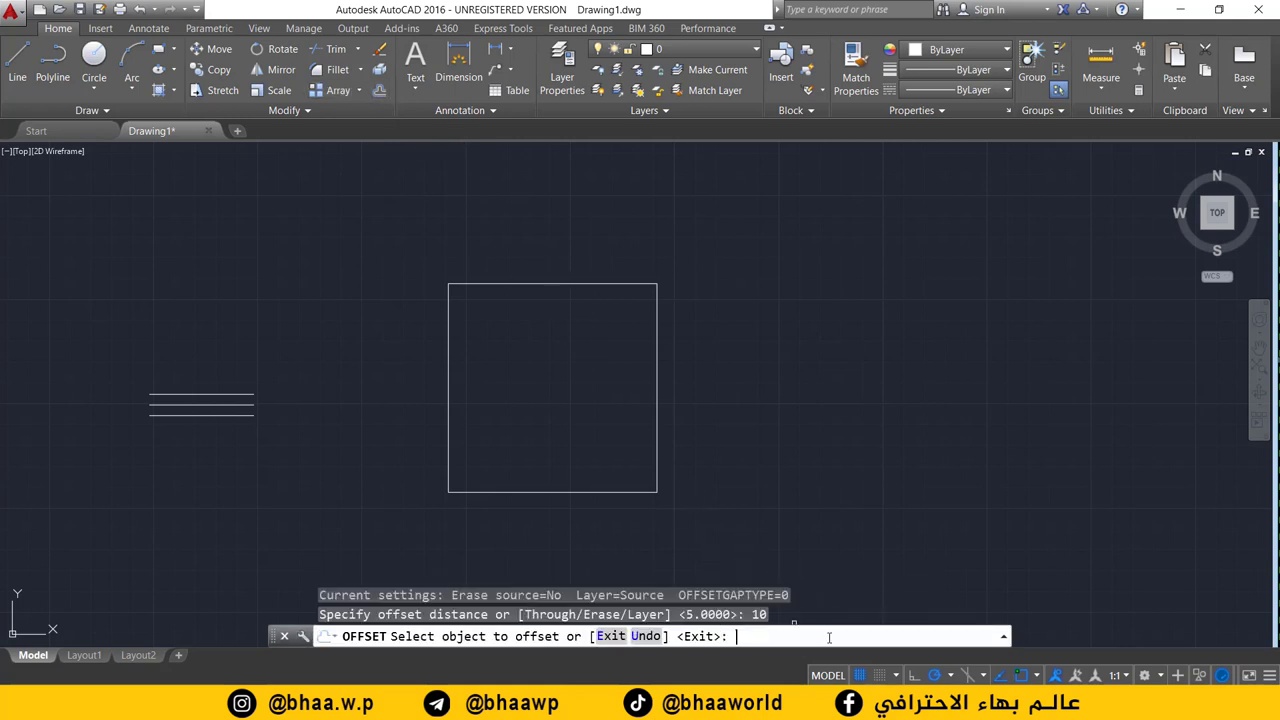
left_click(589, 283)
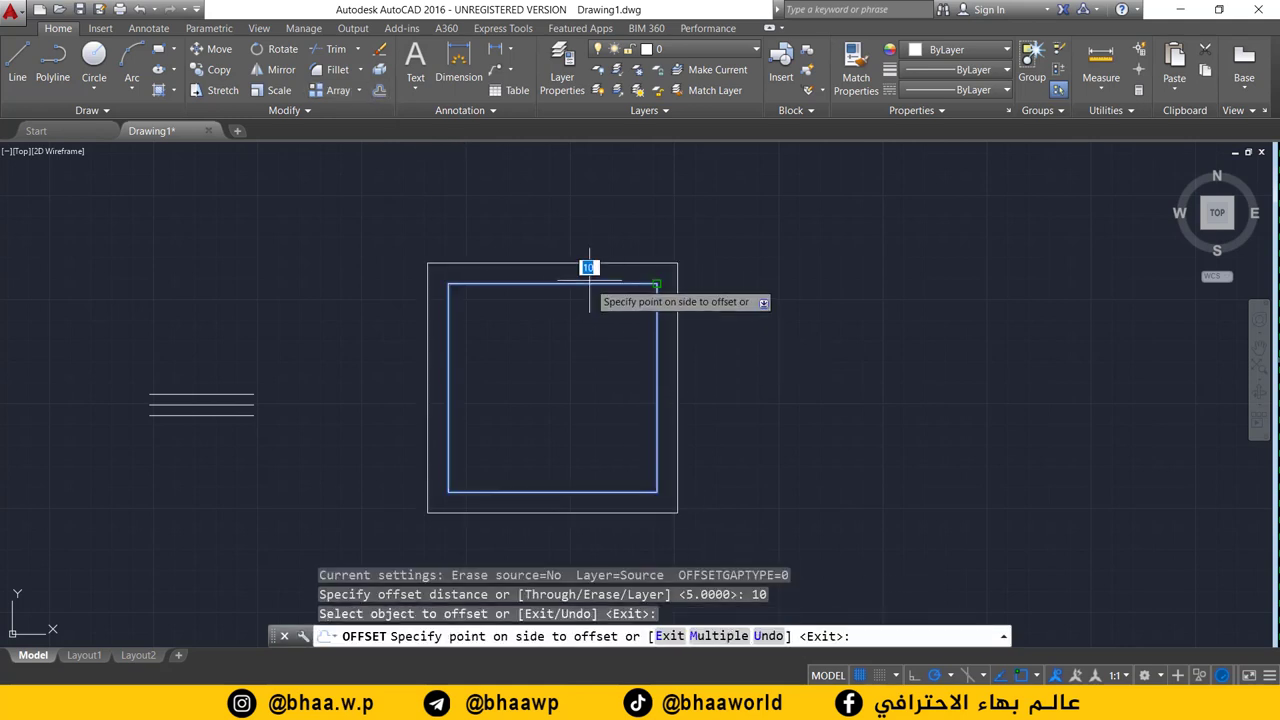
left_click(586, 266)
left_click(585, 286)
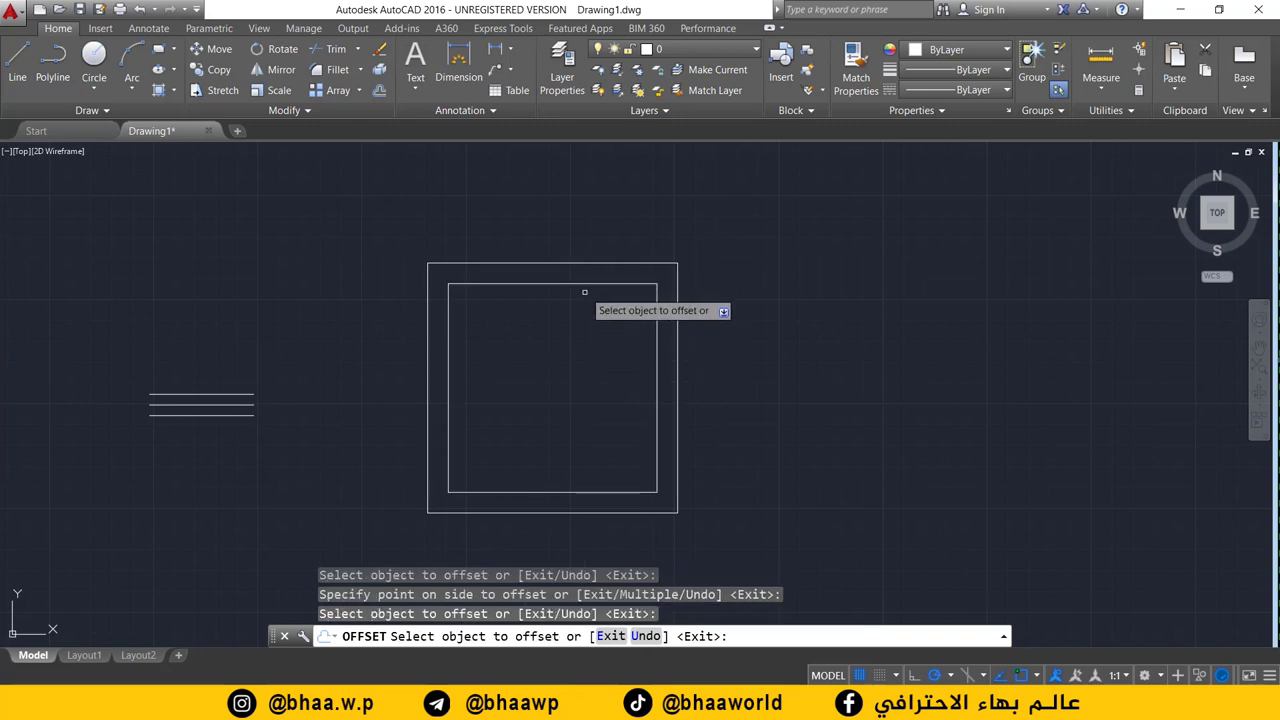
left_click(584, 311)
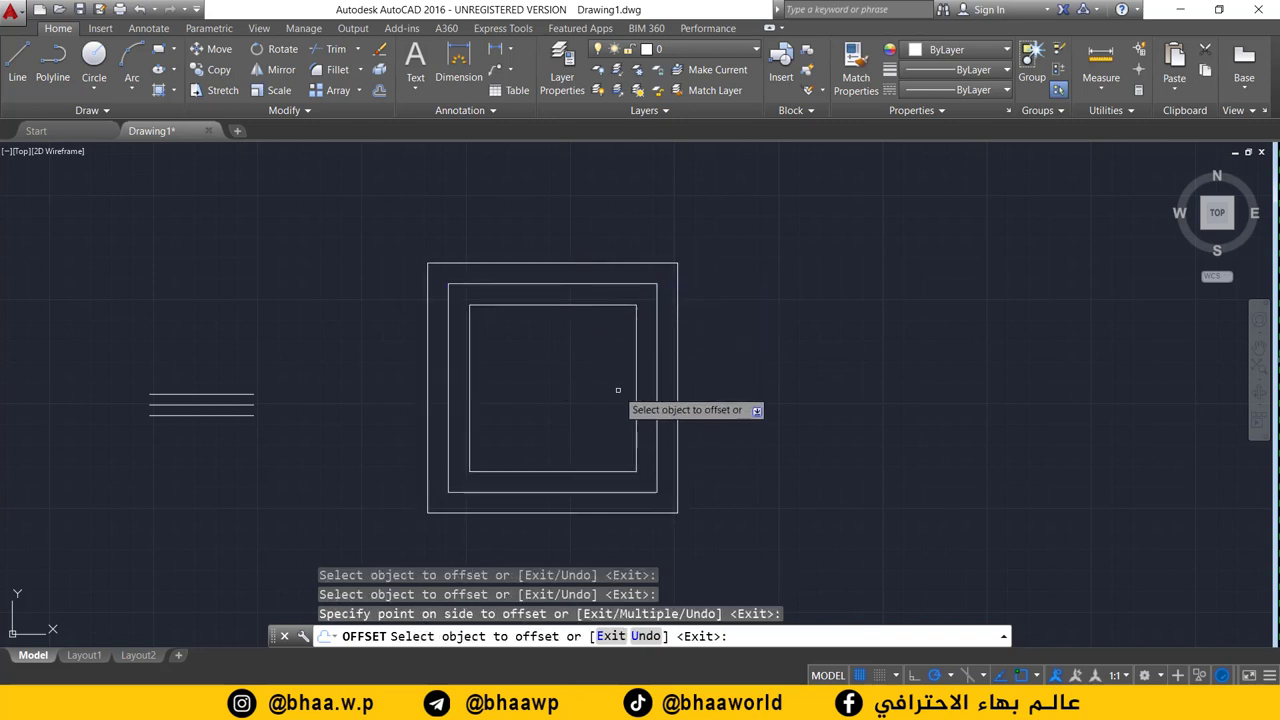
scroll(620, 390, "down", 2)
middle_click_drag(560, 385, 694, 380)
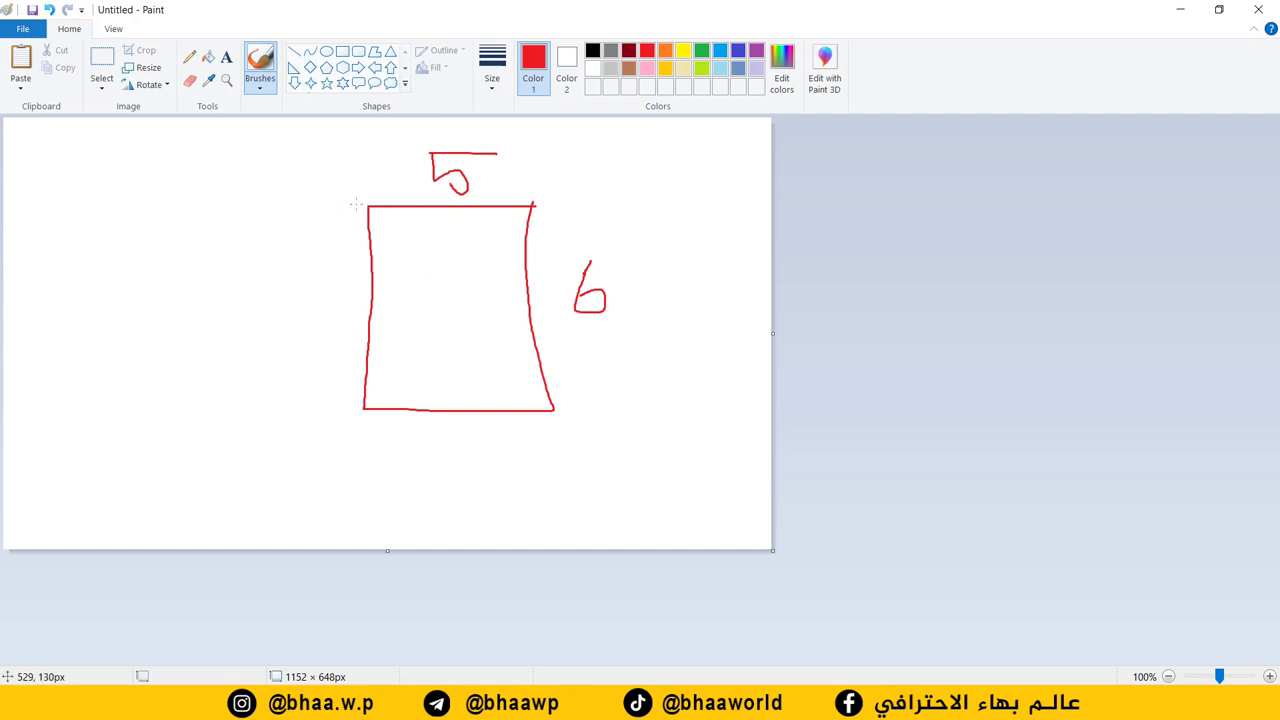
Draw red strokes along the outline's left side in Paint, then undo the messy ones
mouse_move(343, 293)
left_mouse_down()
mouse_move(347, 396)
mouse_move(496, 423)
mouse_move(572, 421)
mouse_move(551, 332)
mouse_move(550, 213)
mouse_move(355, 194)
left_mouse_up()
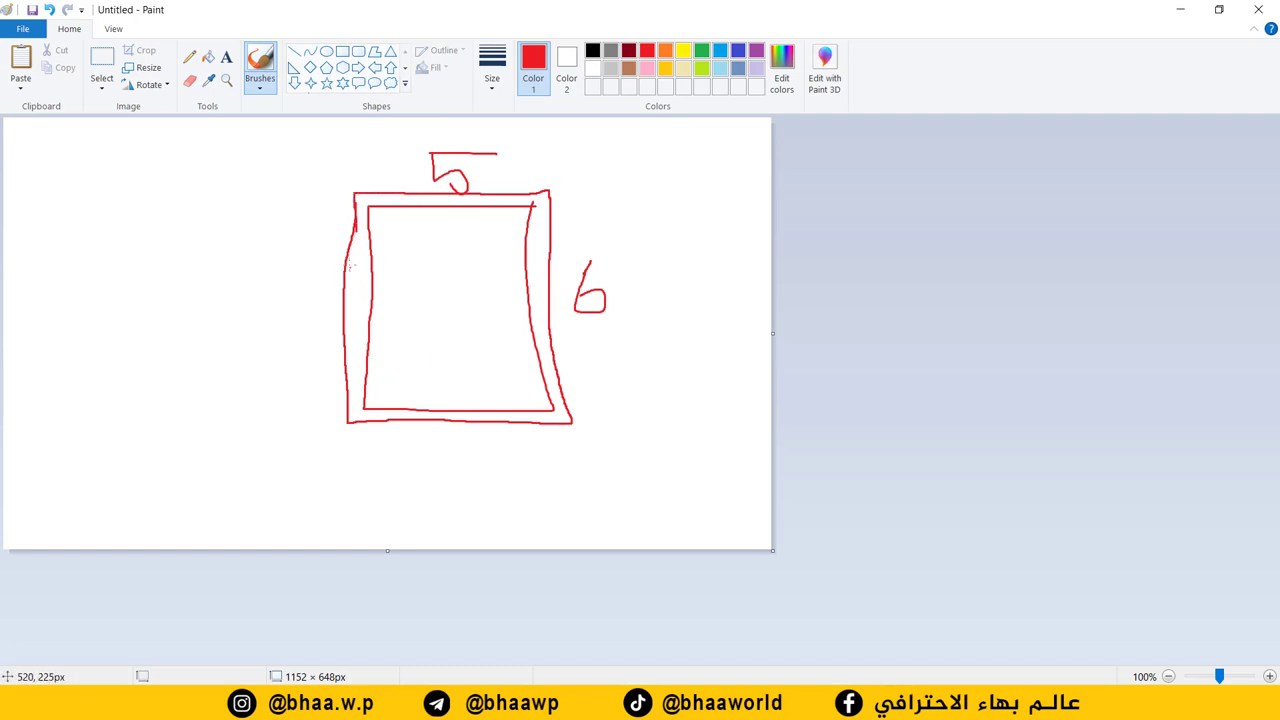
mouse_move(354, 260)
left_mouse_down()
mouse_move(359, 390)
mouse_move(468, 414)
mouse_move(556, 408)
mouse_move(548, 233)
mouse_move(500, 194)
mouse_move(371, 196)
left_mouse_up()
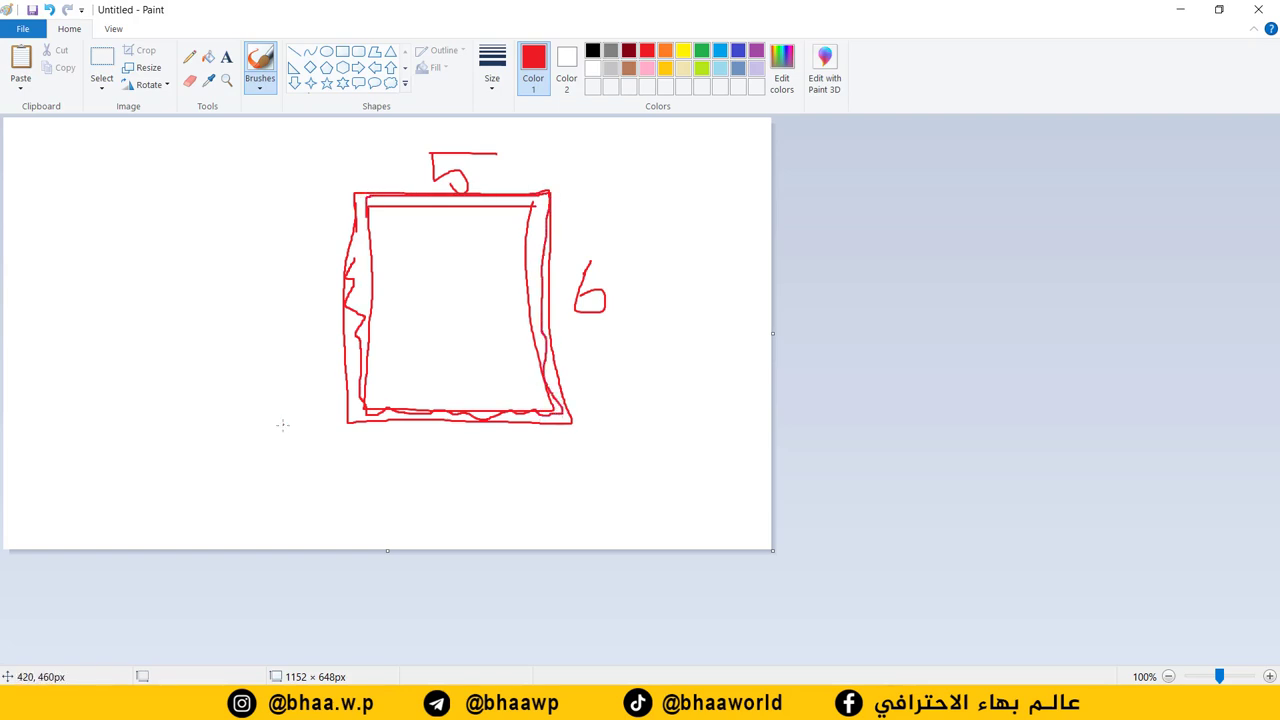
key("ctrl+z")
key("ctrl+z")
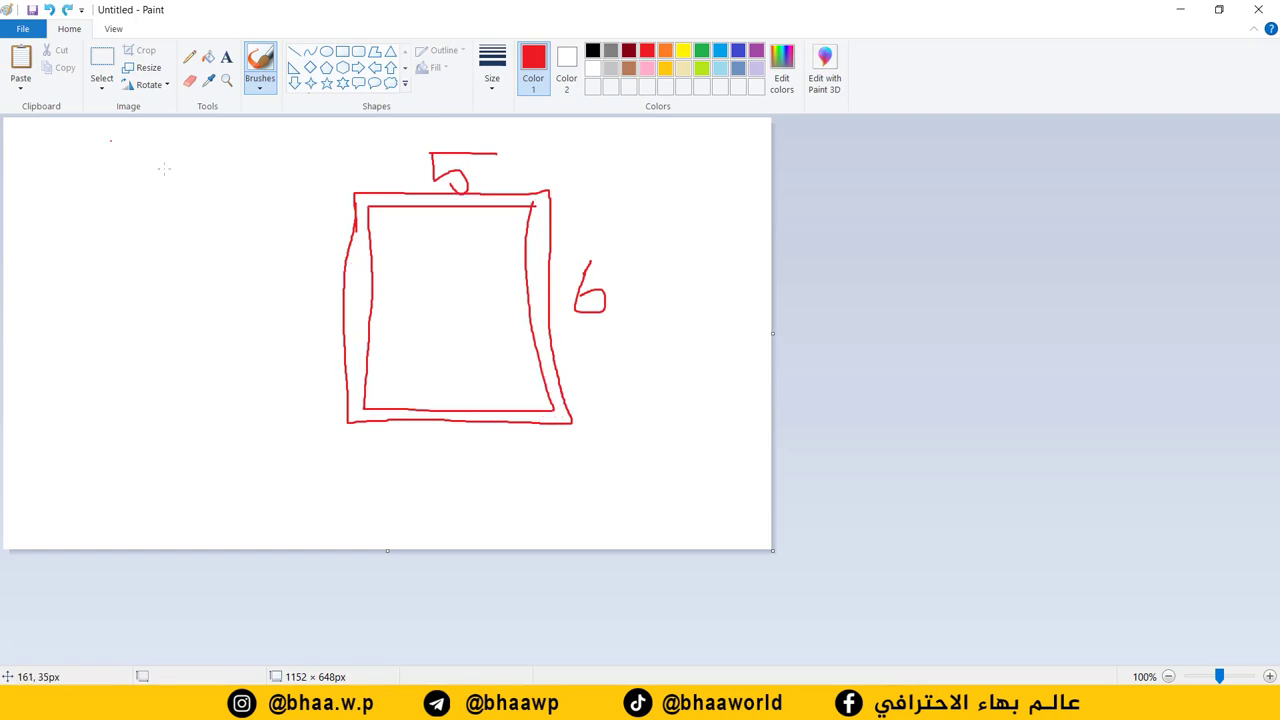
Switch the brush to green and write the 0.25 label near the frame
left_click(701, 50)
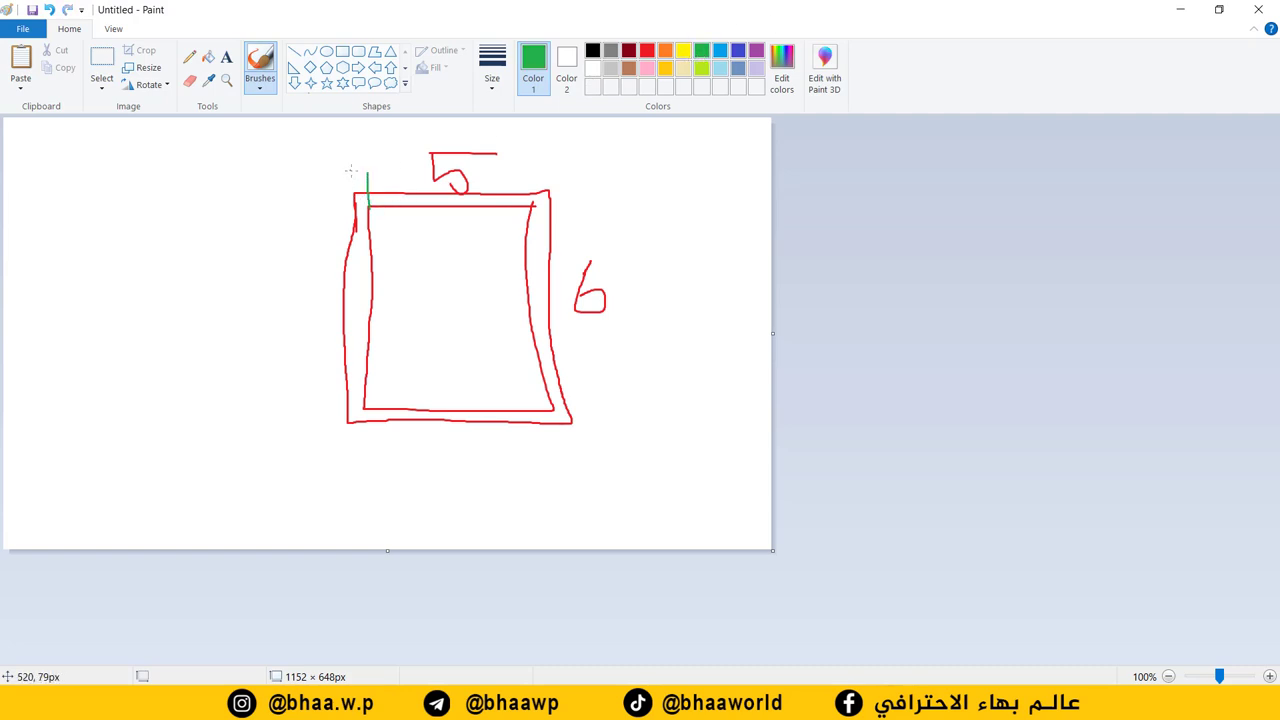
left_click_drag(351, 171, 351, 222)
mouse_move(206, 166)
left_mouse_down()
mouse_move(287, 171)
mouse_move(299, 189)
left_mouse_up()
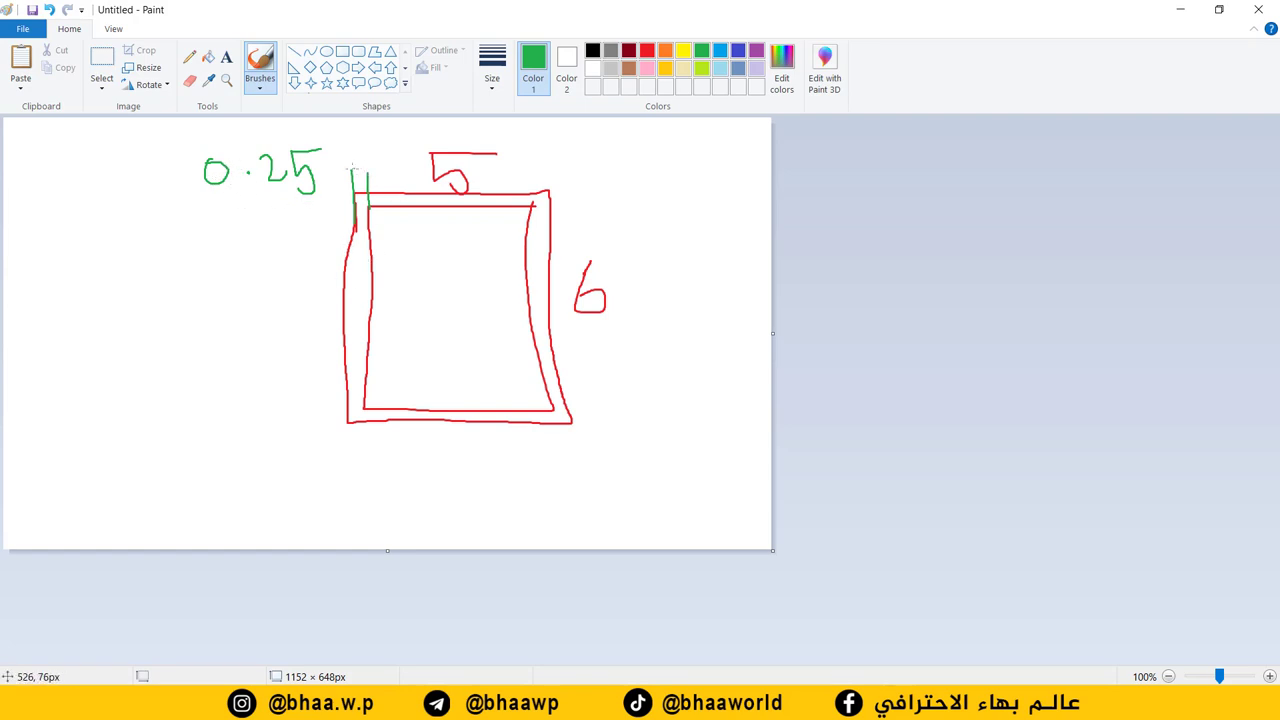
Sketch green parallel lines and a grid of lines to the left of the red box
left_click_drag(352, 220, 350, 430)
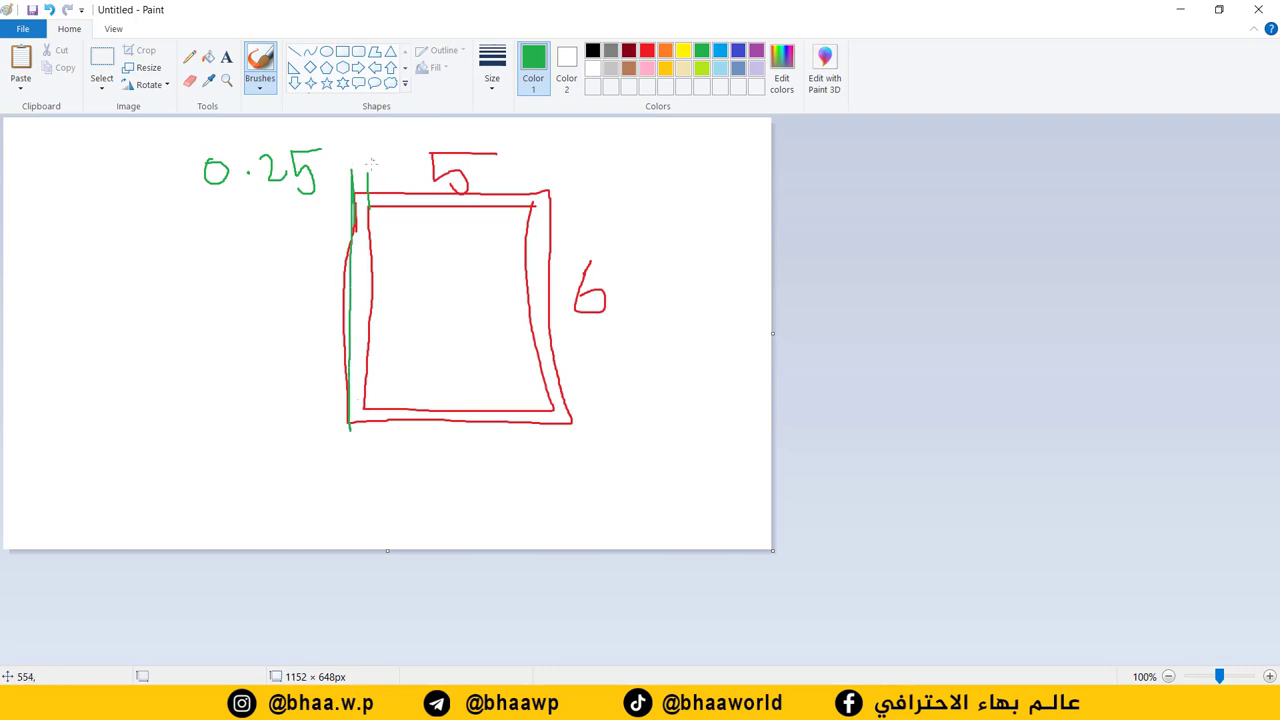
left_click_drag(370, 165, 362, 430)
left_click_drag(245, 315, 145, 321)
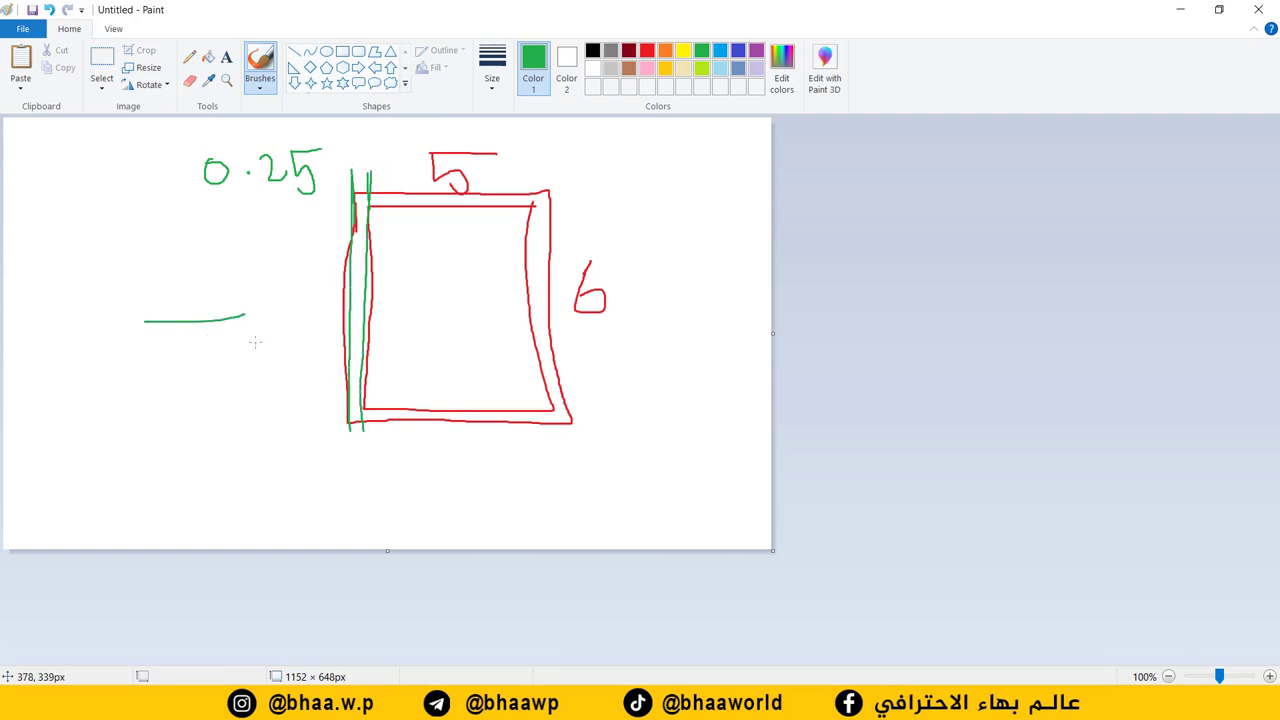
left_click_drag(255, 342, 130, 345)
left_click_drag(204, 362, 140, 366)
left_click_drag(142, 315, 146, 368)
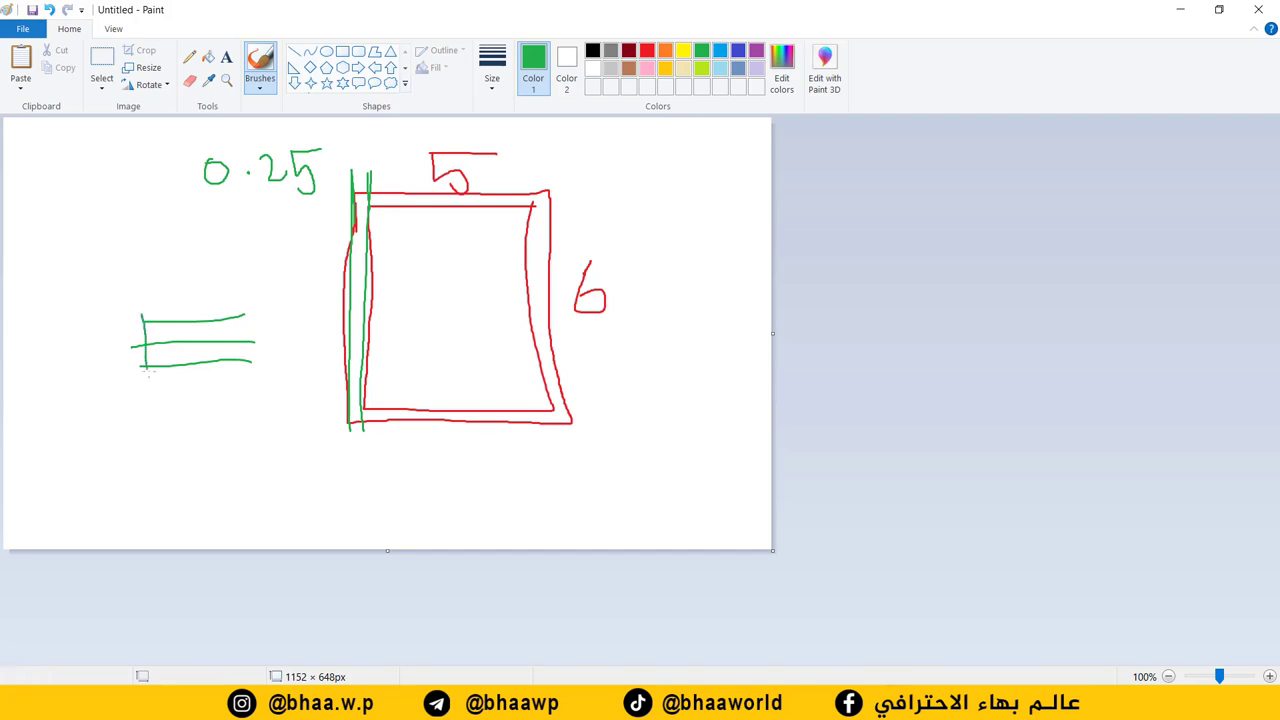
left_click_drag(236, 308, 244, 390)
left_click_drag(257, 312, 90, 320)
left_click_drag(266, 363, 60, 369)
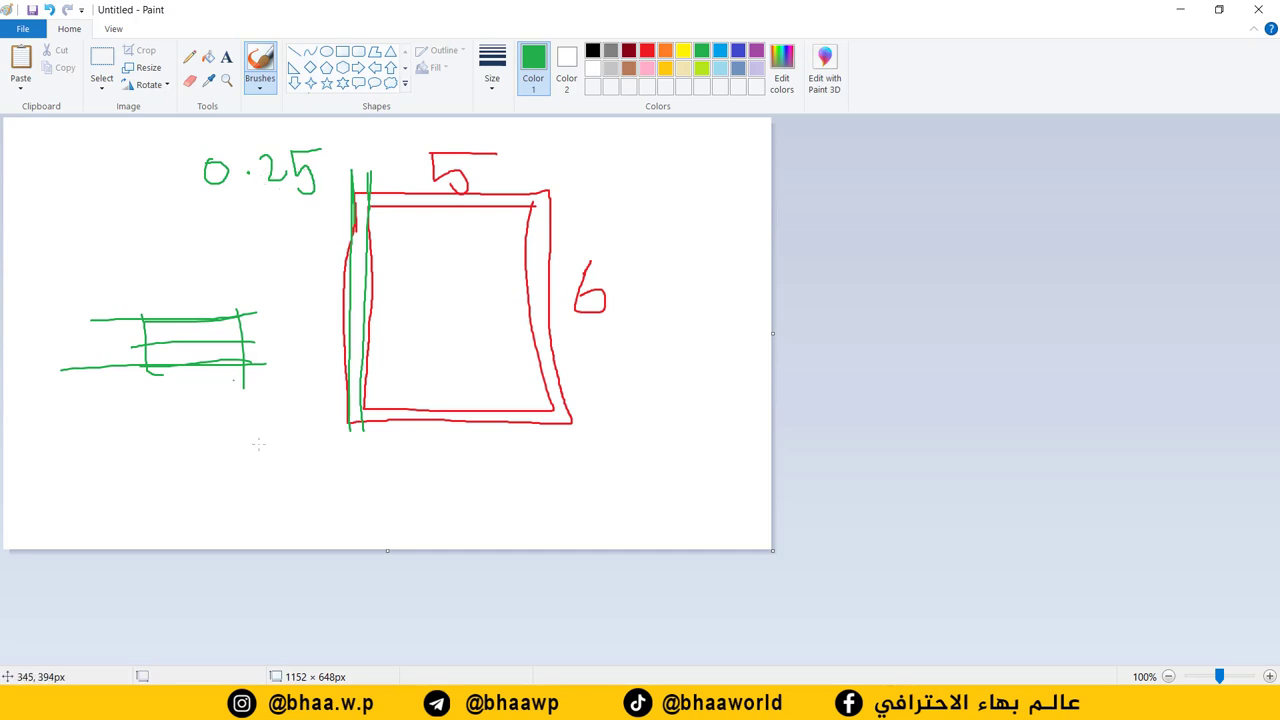
left_click_drag(272, 423, 260, 431)
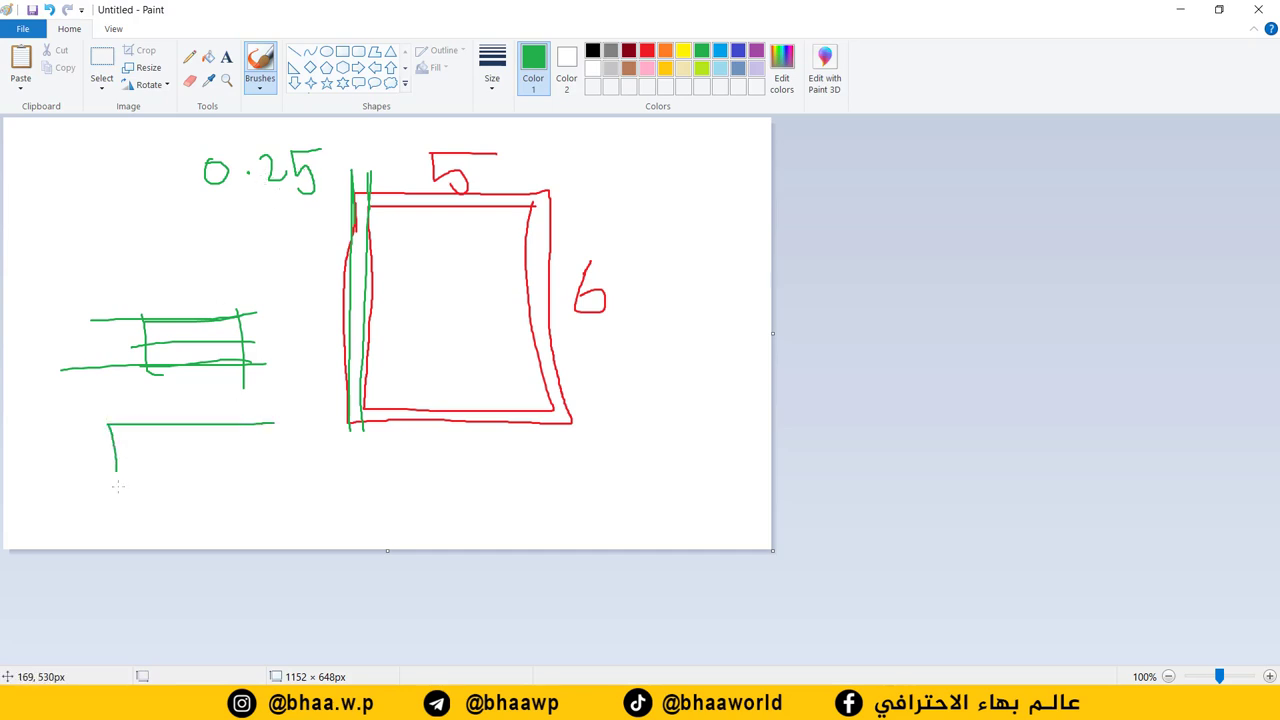
mouse_move(118, 427)
left_mouse_down()
mouse_move(54, 424)
mouse_move(380, 424)
left_mouse_up()
left_click_drag(328, 487, 2, 503)
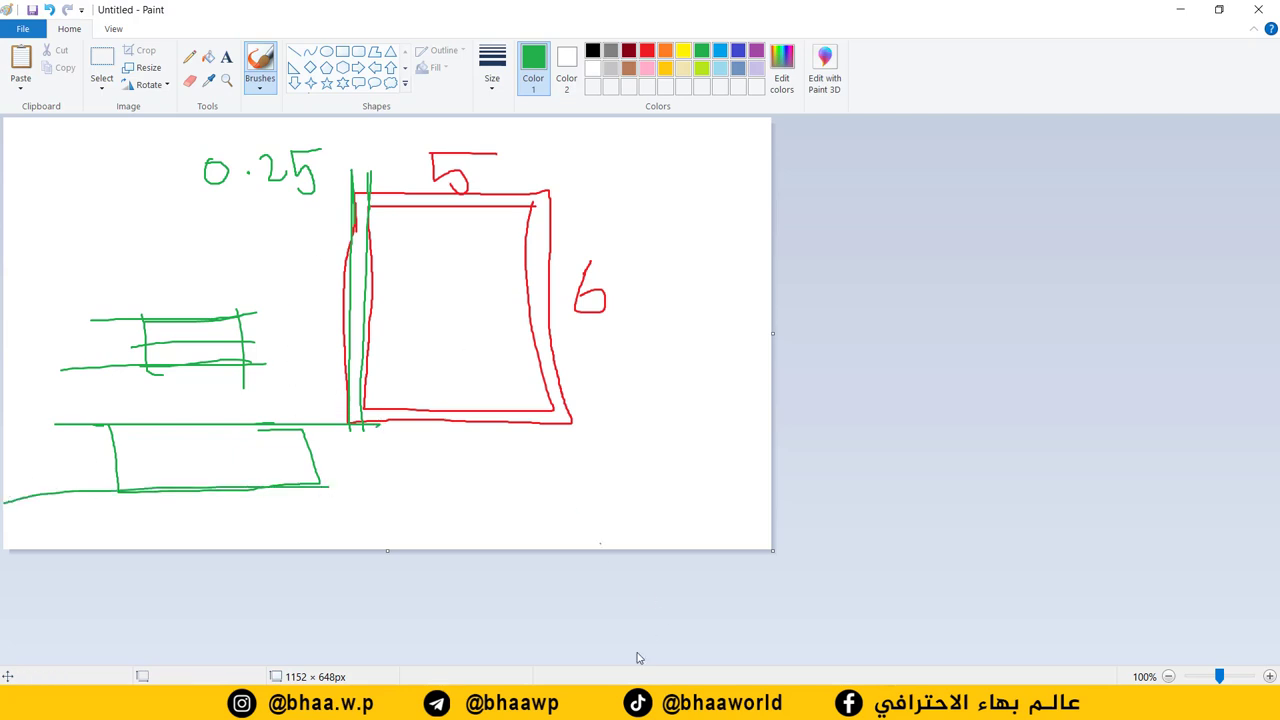
Draw a large green frame around the red box with lines along its top
mouse_move(558, 192)
left_mouse_down()
mouse_move(318, 204)
mouse_move(324, 348)
mouse_move(430, 438)
mouse_move(581, 213)
mouse_move(360, 228)
mouse_move(360, 410)
mouse_move(520, 206)
mouse_move(340, 214)
mouse_move(430, 407)
mouse_move(540, 318)
left_mouse_up()
left_click_drag(511, 261, 540, 320)
left_click_drag(379, 198, 257, 205)
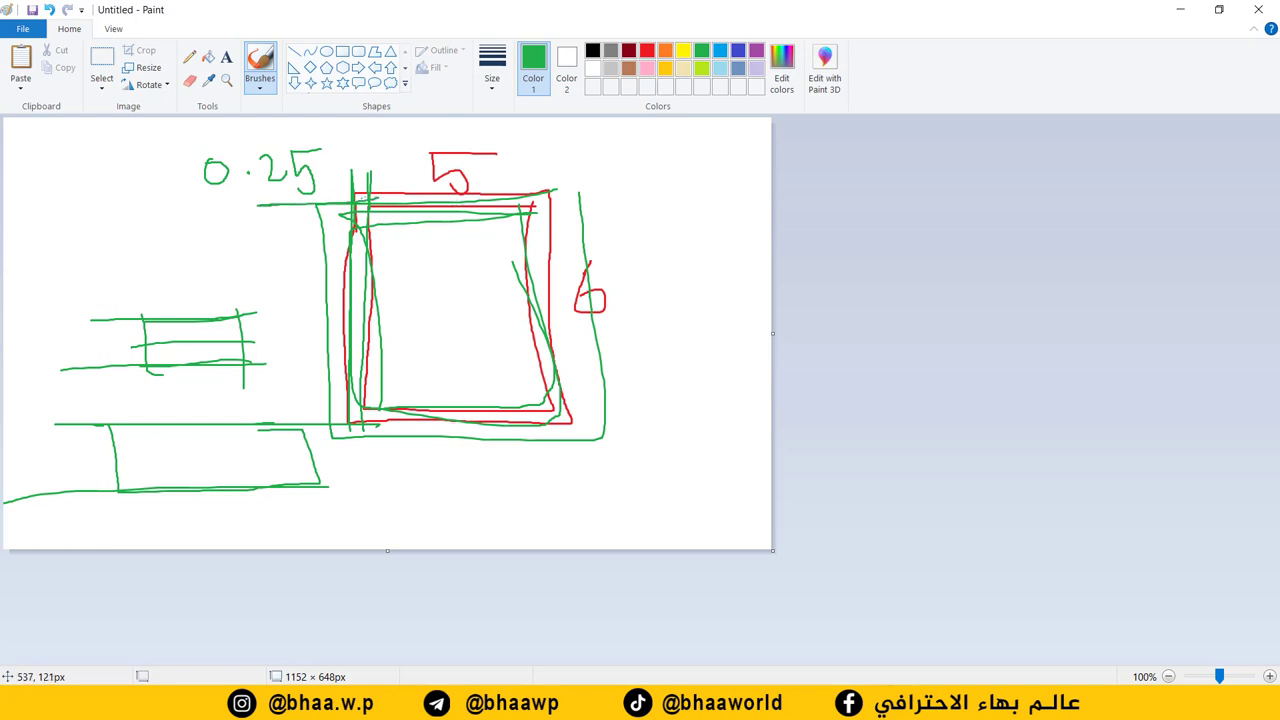
left_click_drag(607, 180, 202, 186)
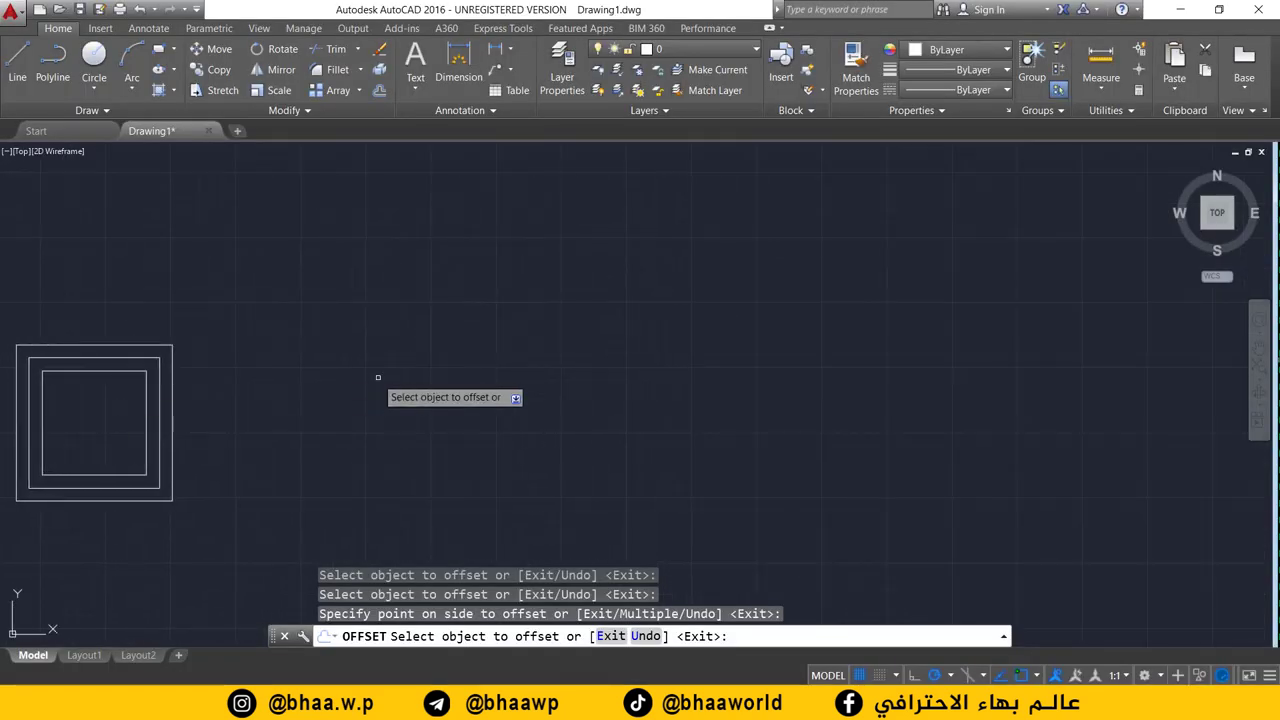
Draw a 4 by 5 rectangle using RECTANG's Dimensions option
scroll(378, 377, "up", 3)
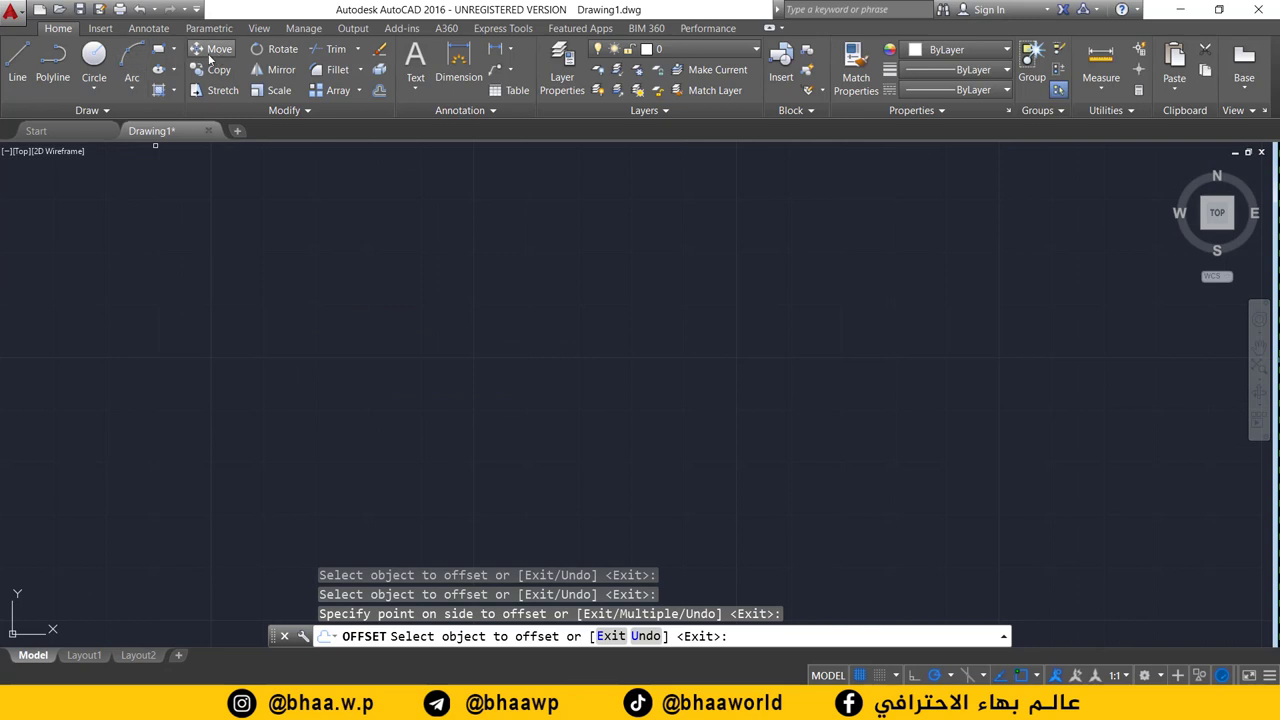
left_click(160, 50)
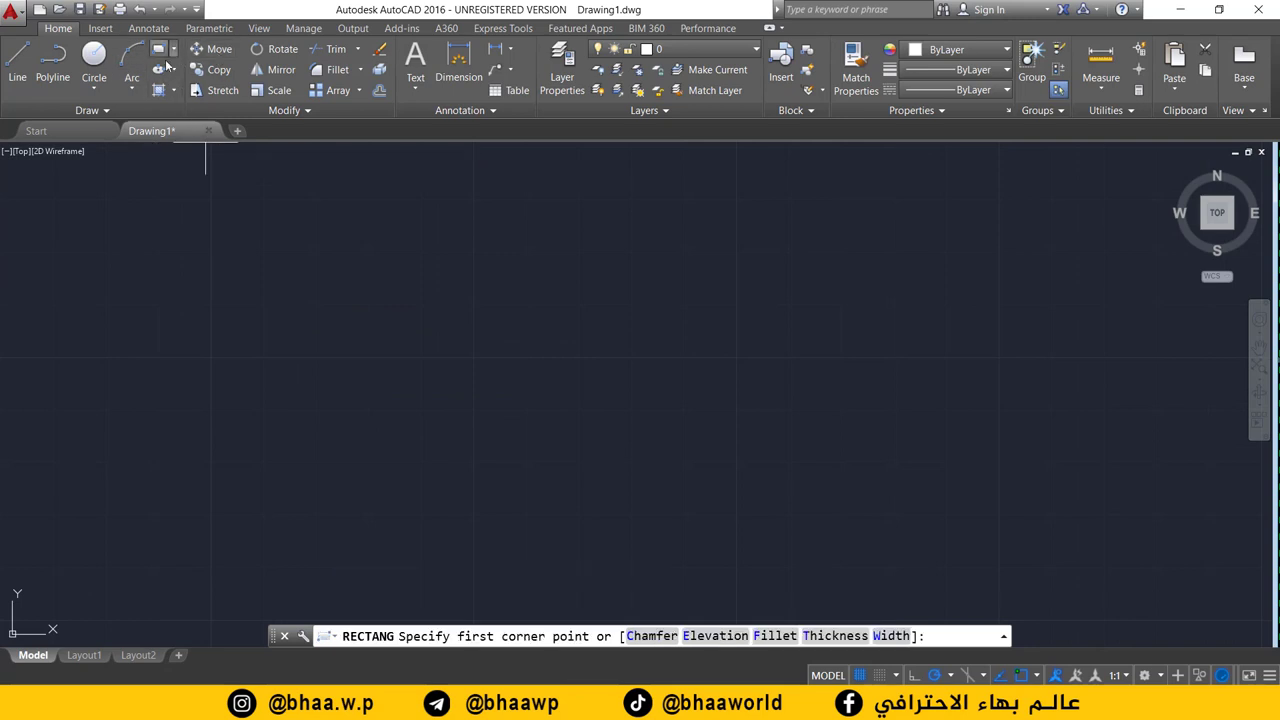
left_click(418, 275)
type("D")
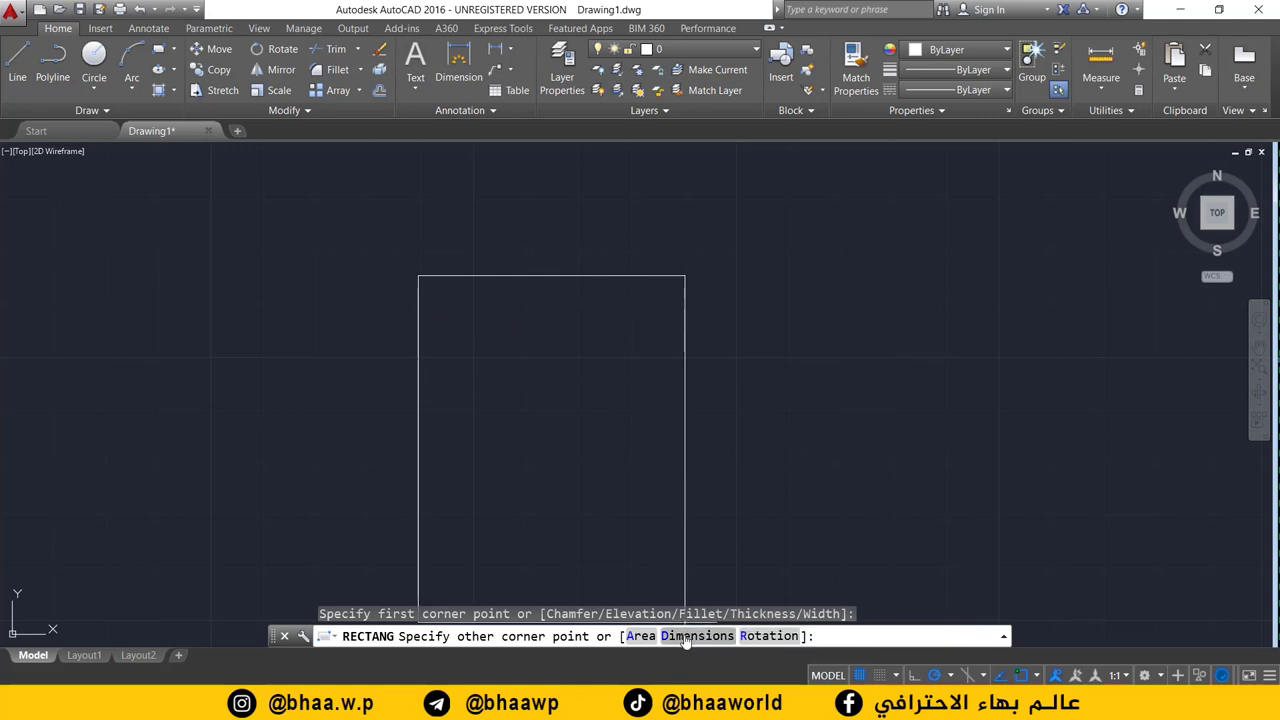
key("Return")
type("4")
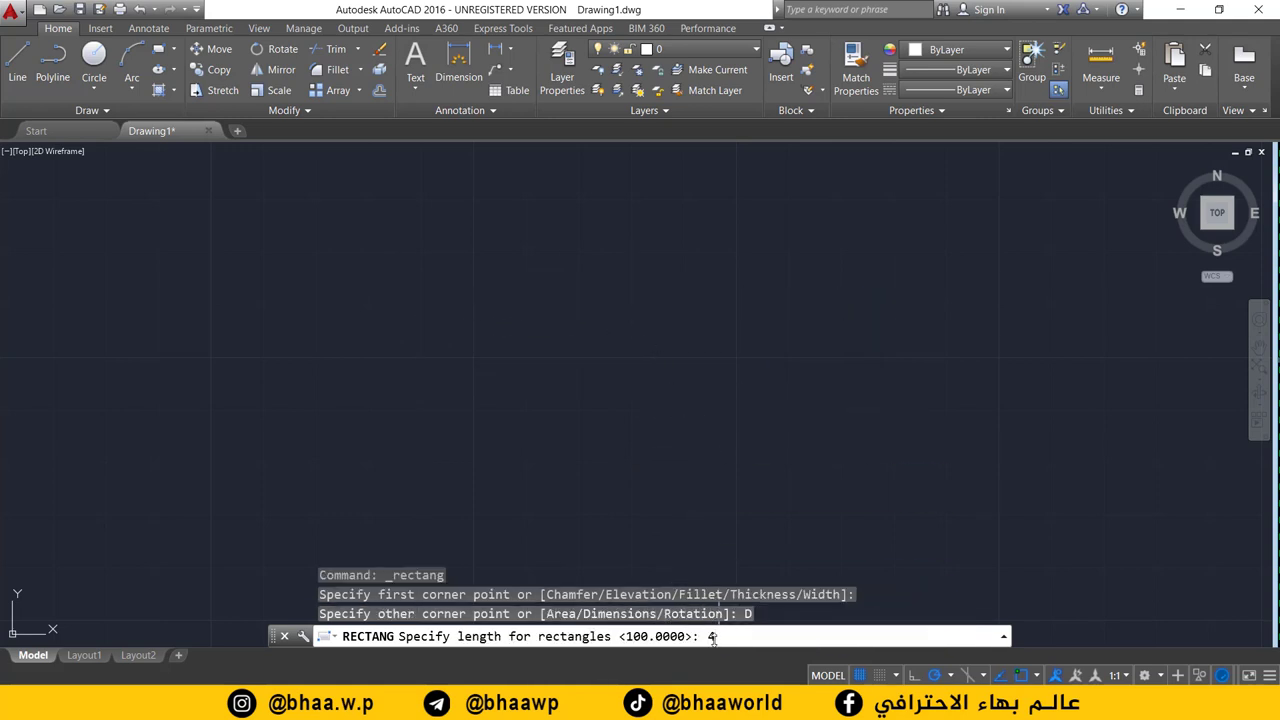
key("Return")
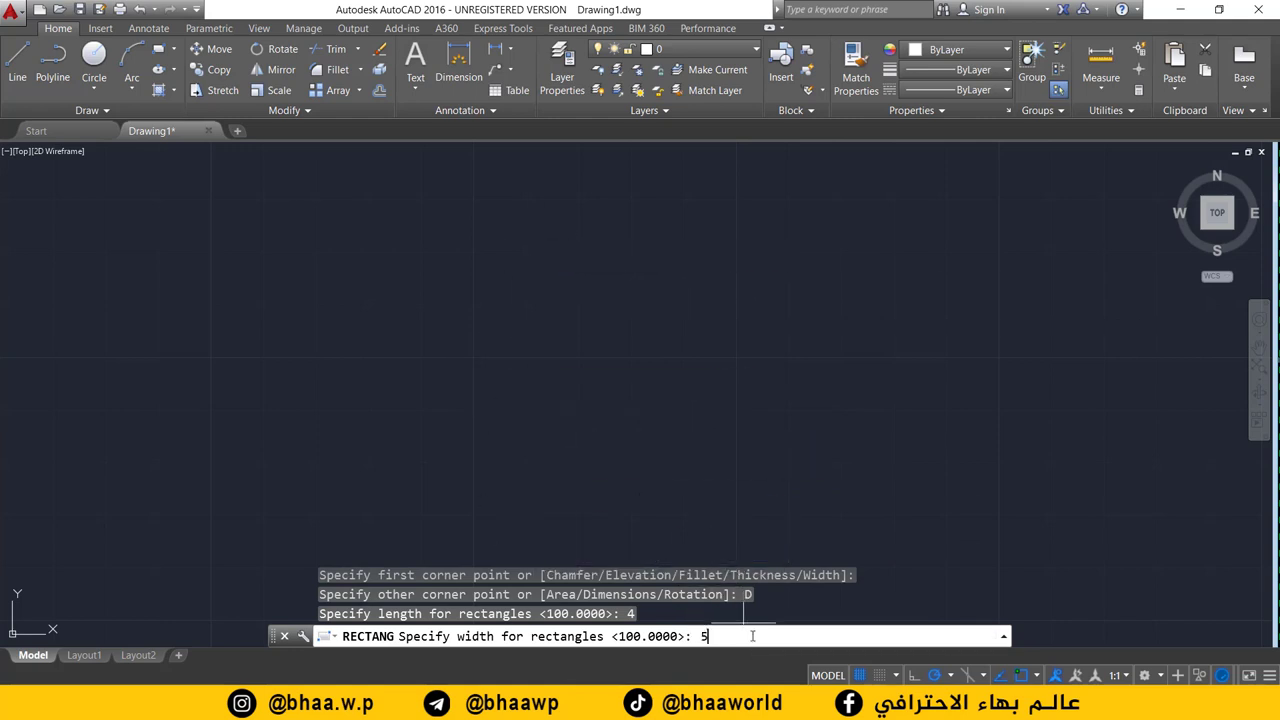
key("Return")
left_click(446, 287)
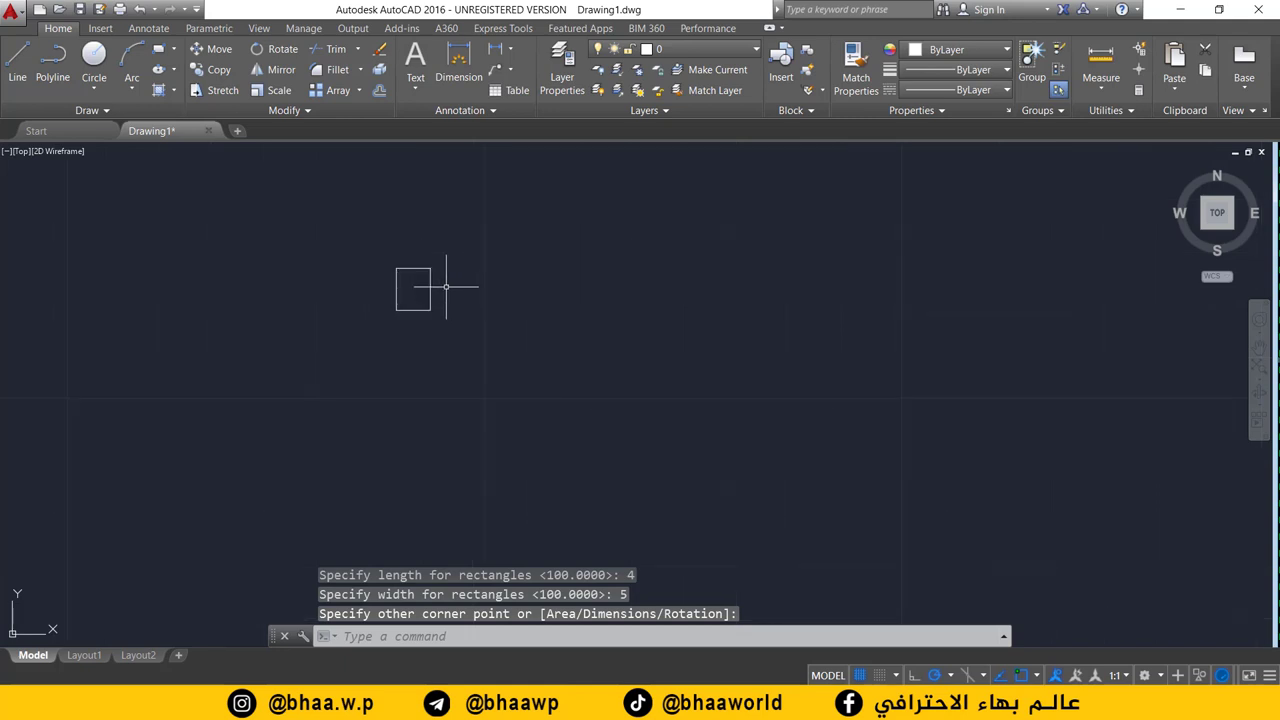
scroll(446, 287, "up", 6)
middle_click_drag(357, 277, 546, 371)
scroll(537, 371, "up", 2)
left_click(446, 260)
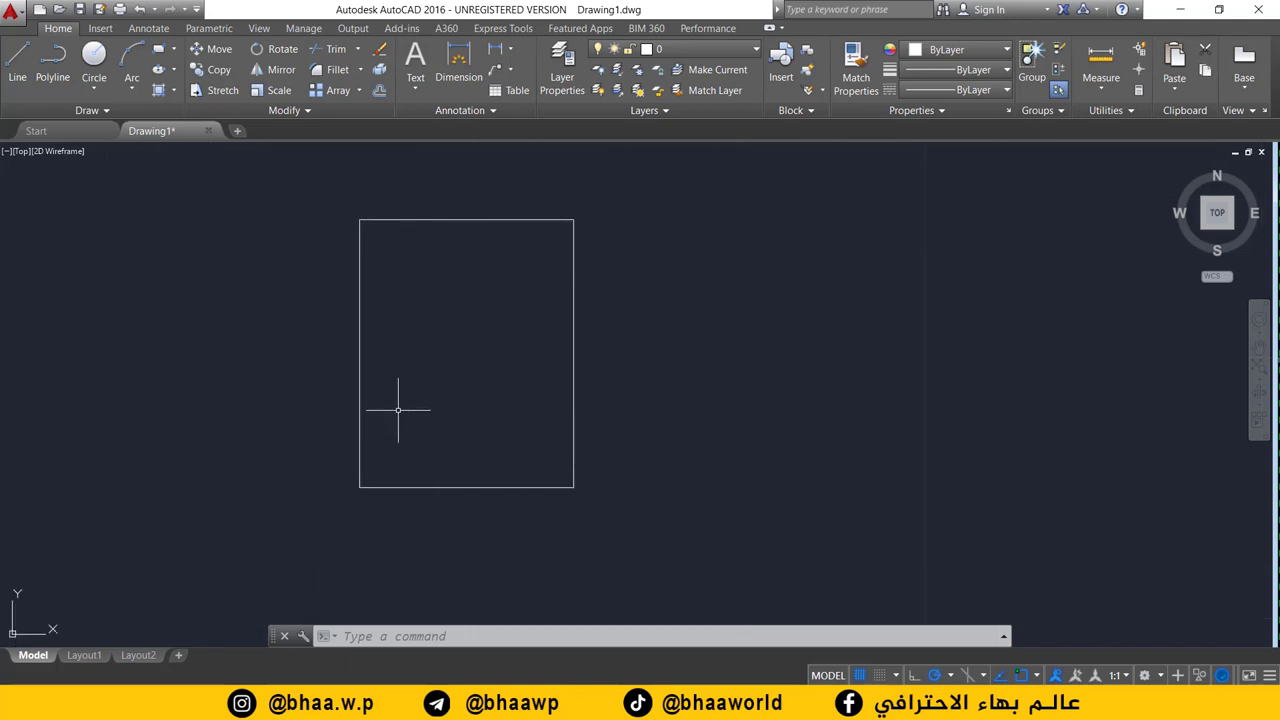
left_click(379, 91)
type("0.25")
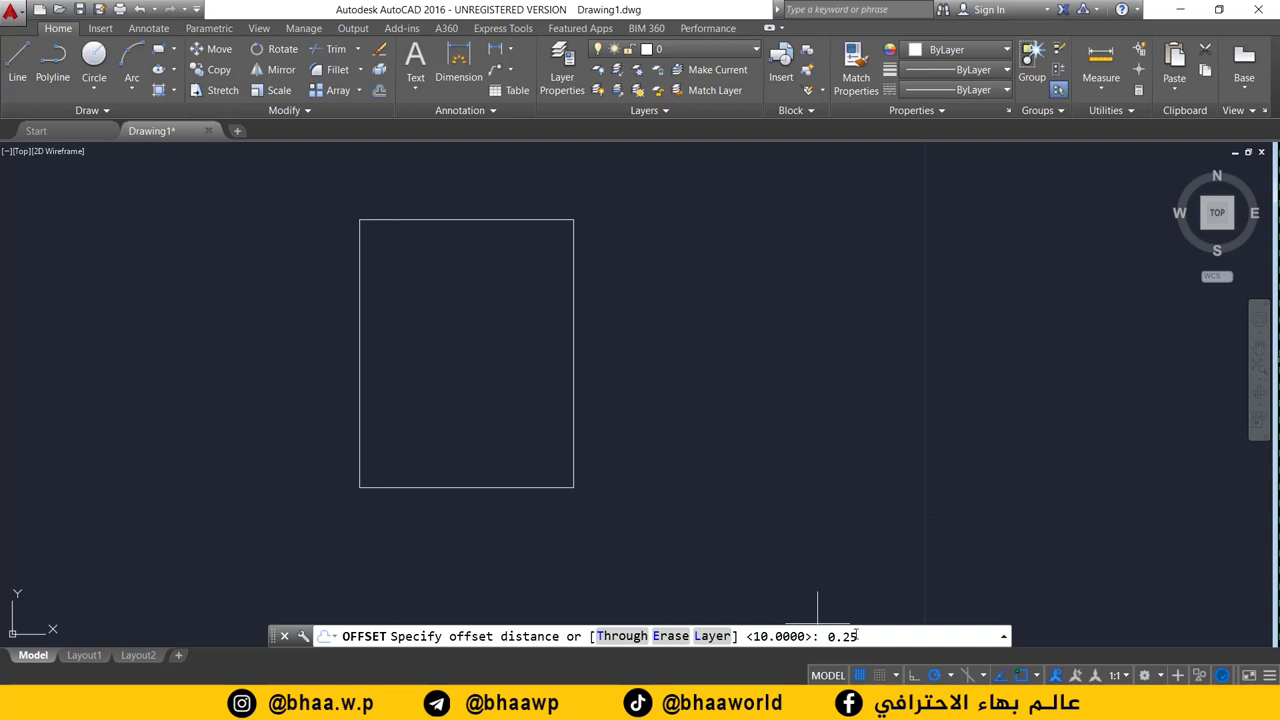
Accept 0.25 as the offset distance and switch to the Paint sketch
key("Return")
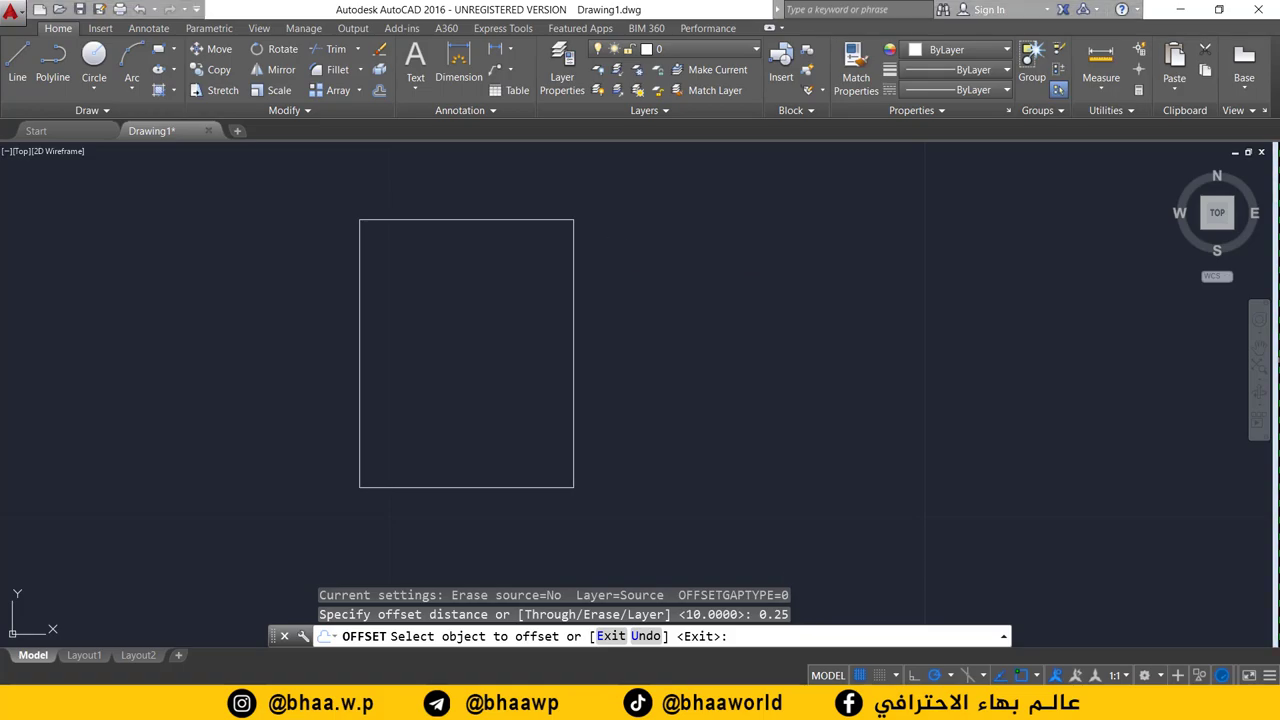
key("alt+Tab")
Undo the four most recent green sketch strokes
key("ctrl+z")
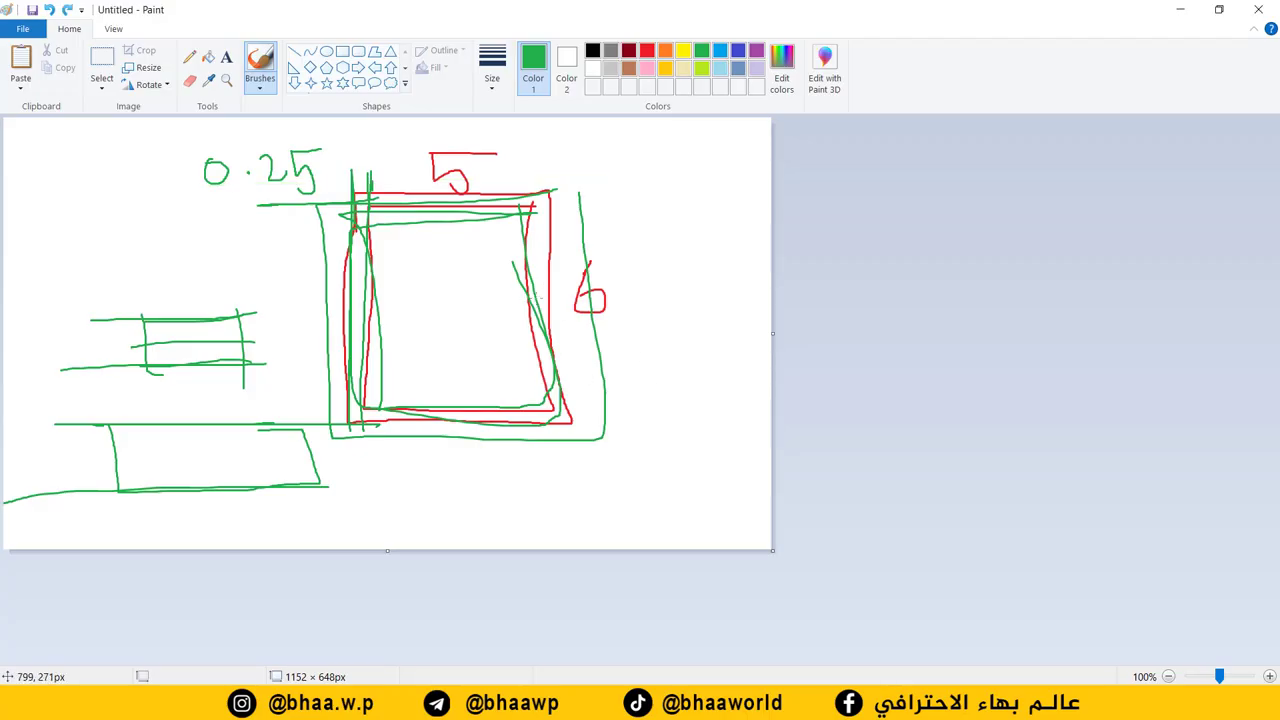
key("ctrl+z")
key("ctrl+z")
key("ctrl+z")
key("ctrl+z")
key("ctrl+z")
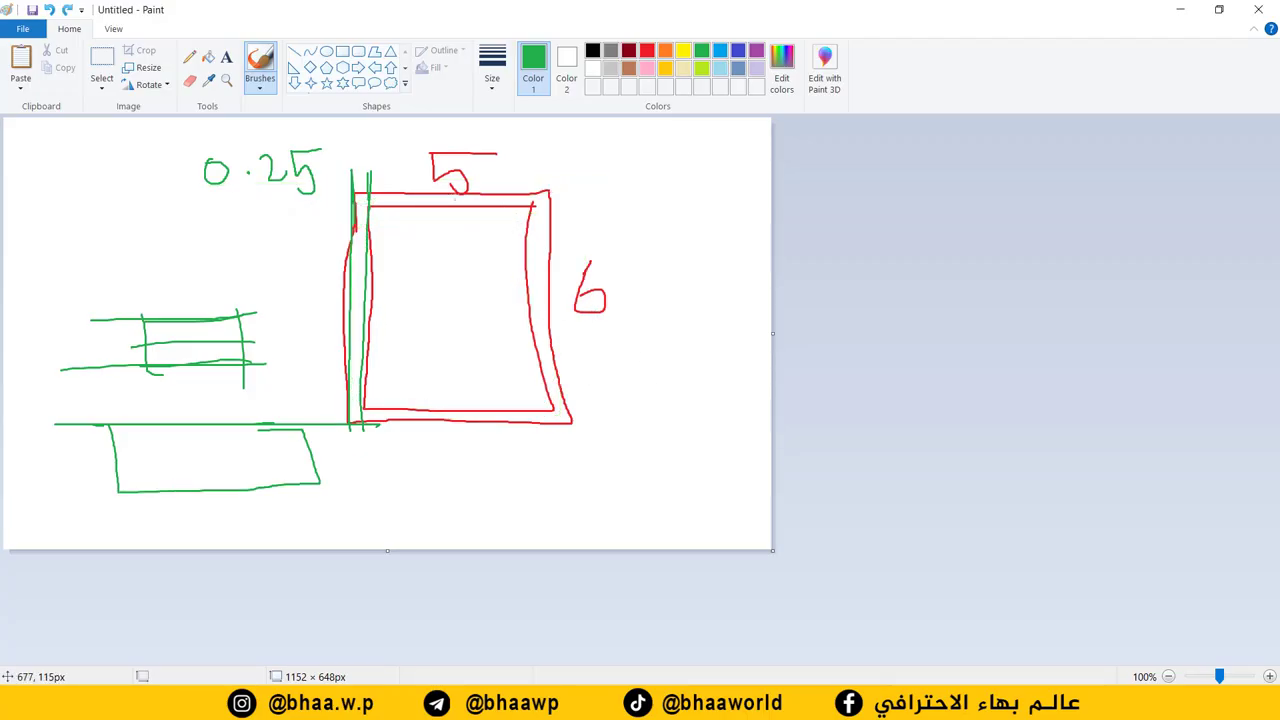
key("ctrl+z")
key("ctrl+z")
key("ctrl+z")
key("ctrl+z")
key("ctrl+z")
key("ctrl+z")
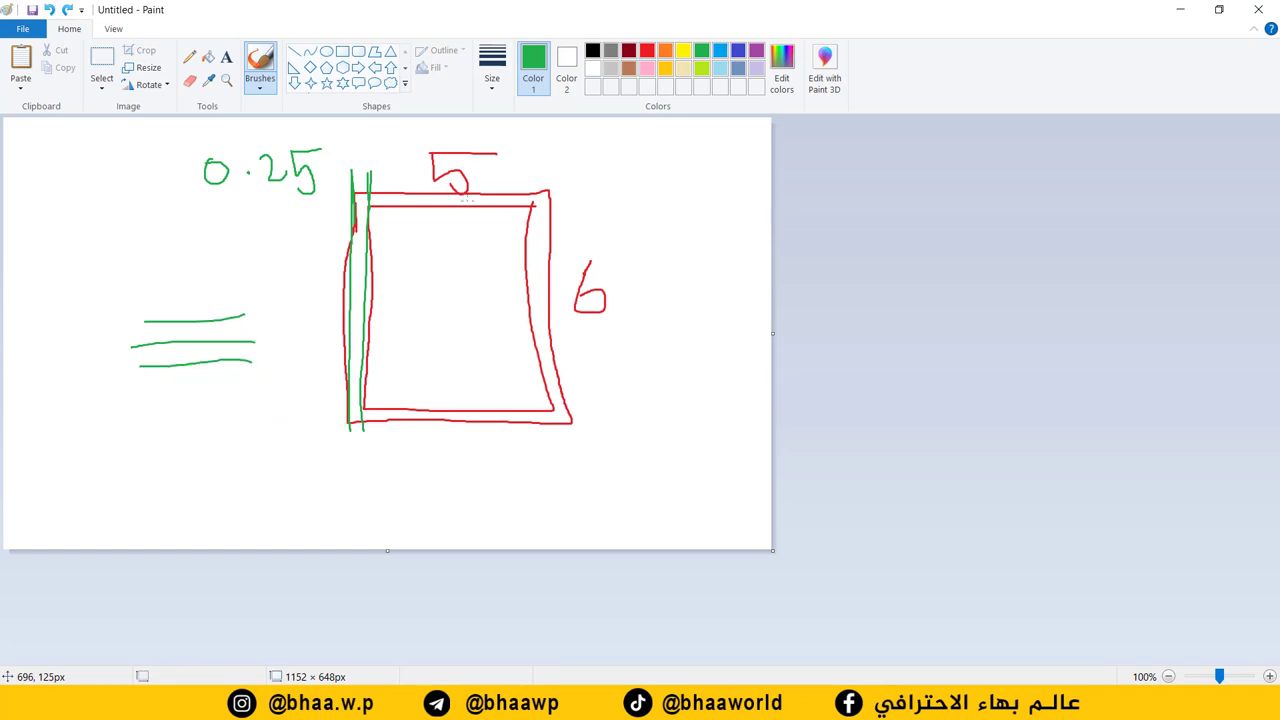
key("ctrl+z")
key("ctrl+z")
key("ctrl+z")
key("ctrl+z")
key("ctrl+z")
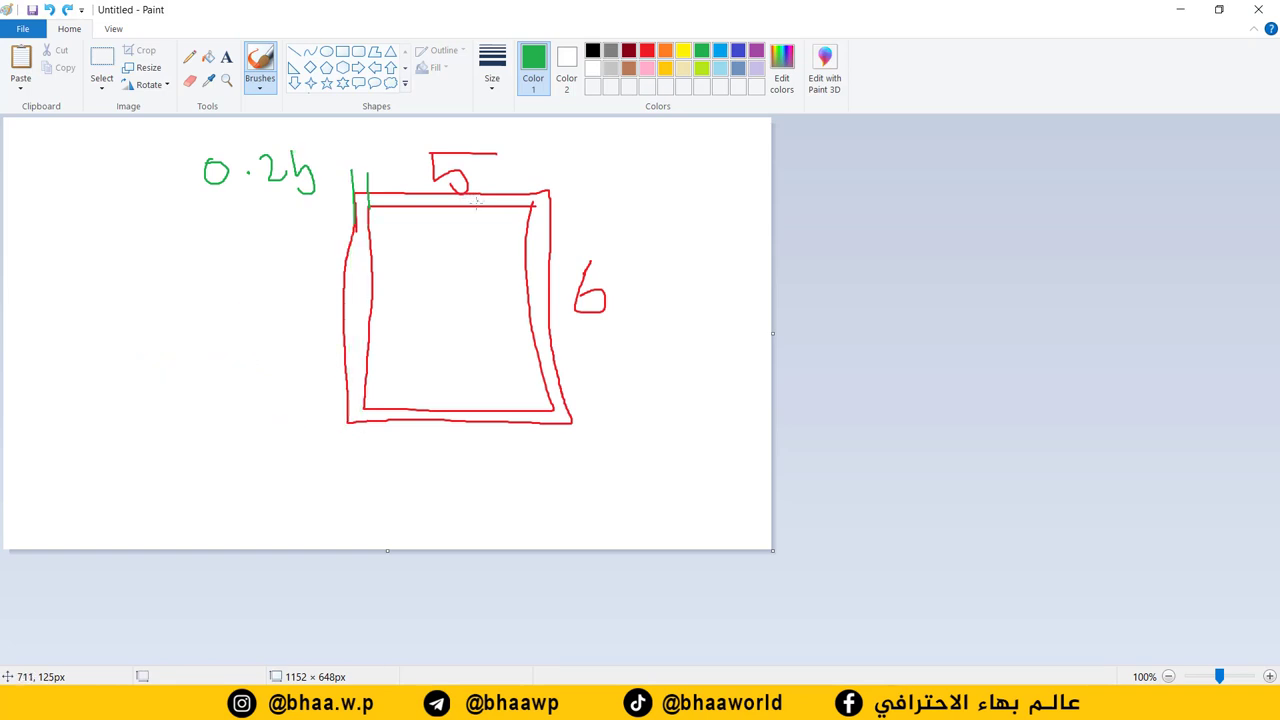
Trace the inner rectangle in light blue and draw a green rectangle inside the frame
left_click(720, 50)
mouse_move(369, 203)
left_mouse_down()
mouse_move(395, 421)
mouse_move(369, 242)
left_mouse_up()
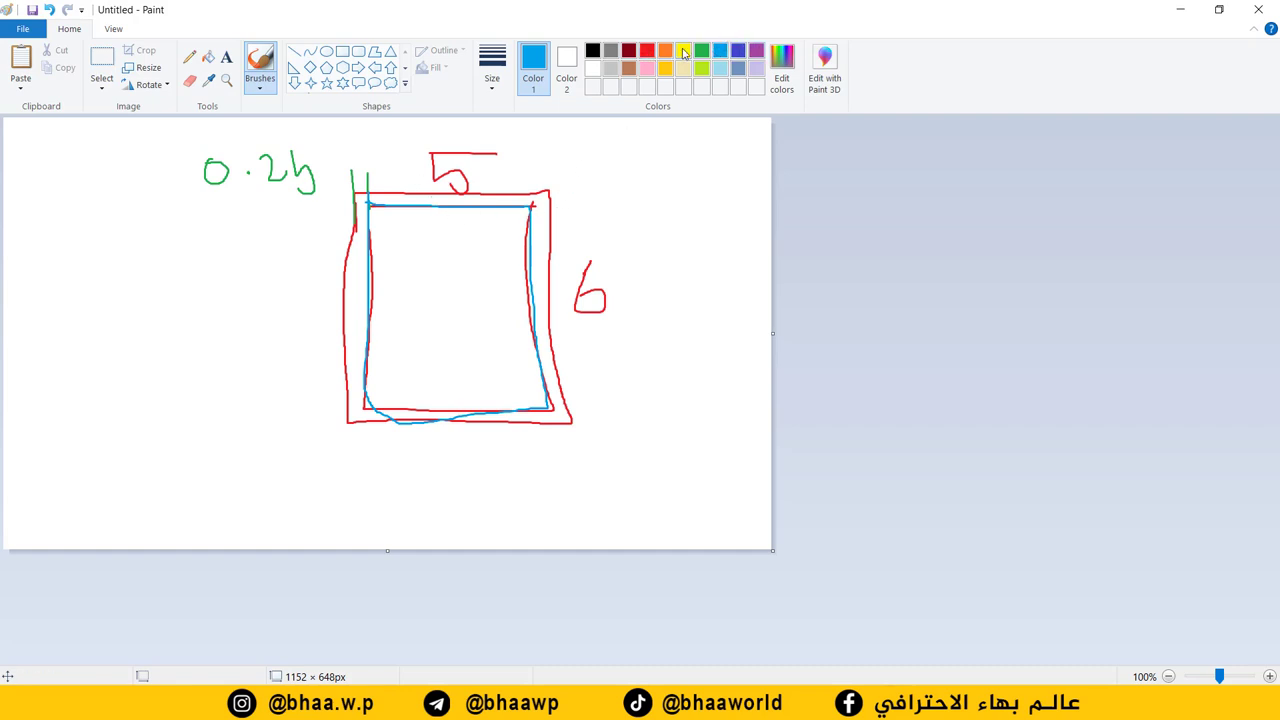
left_click_drag(553, 189, 332, 428)
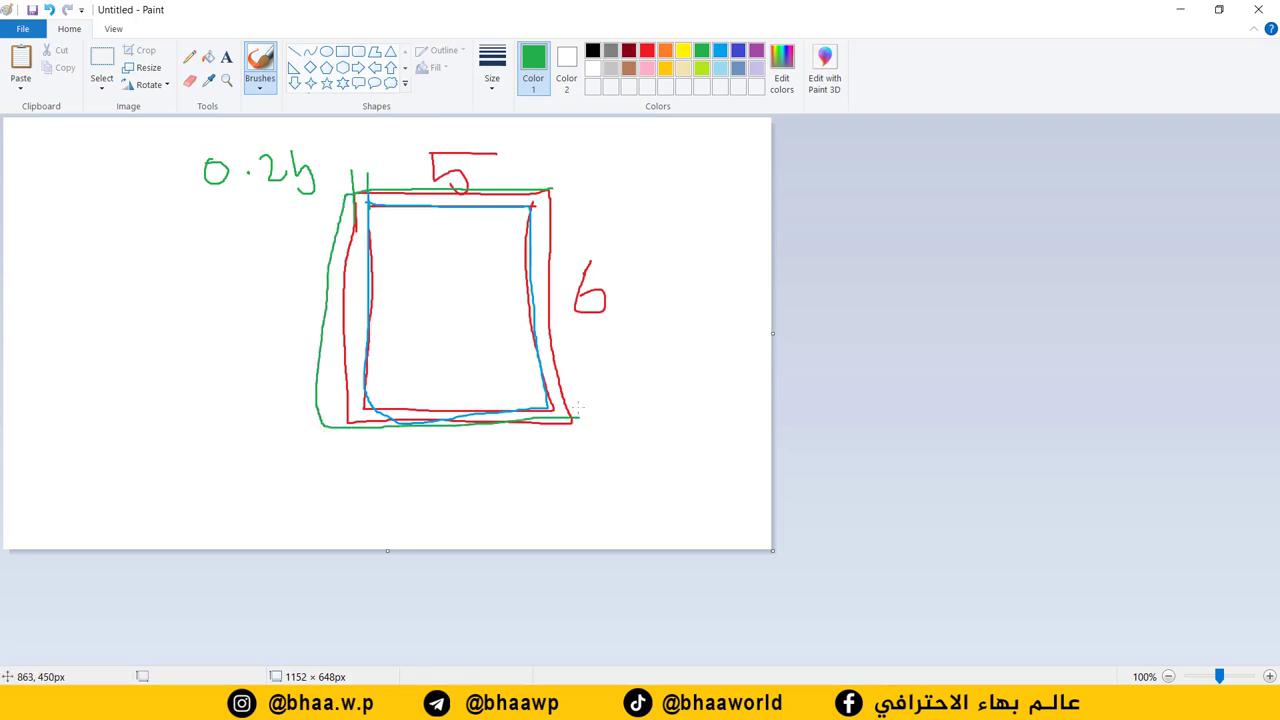
left_click_drag(333, 428, 484, 181)
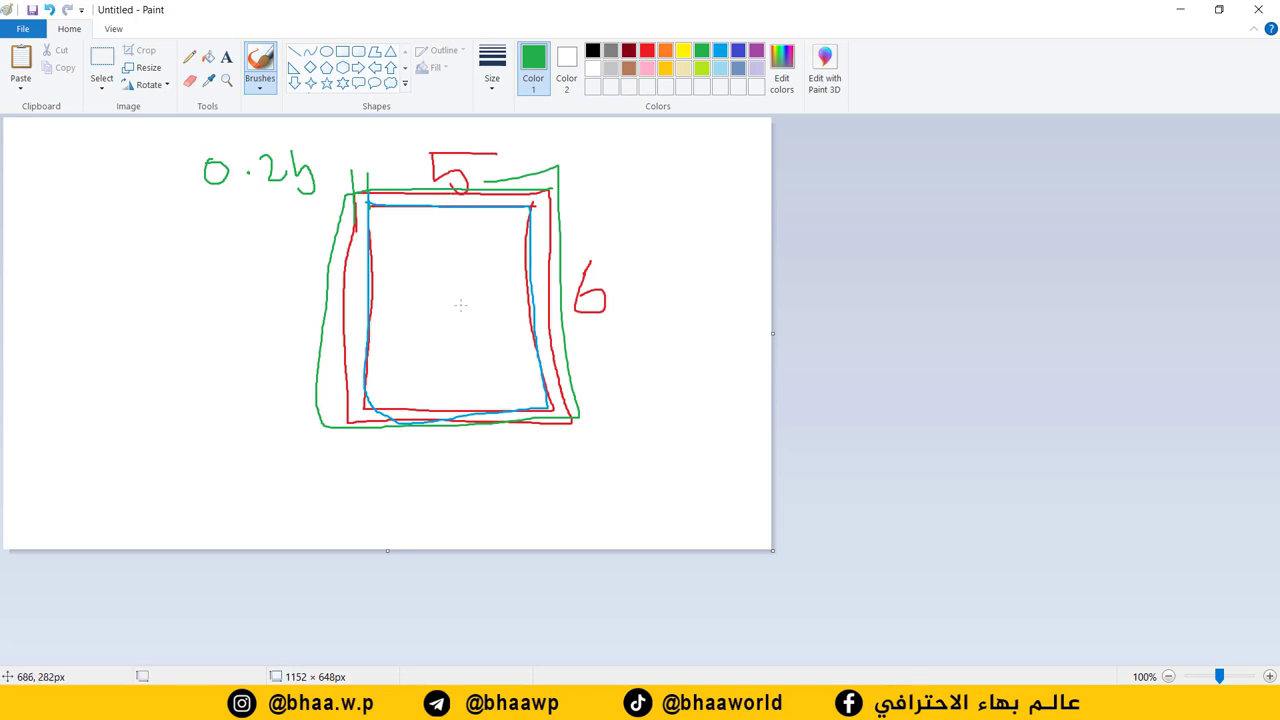
key("ctrl+z")
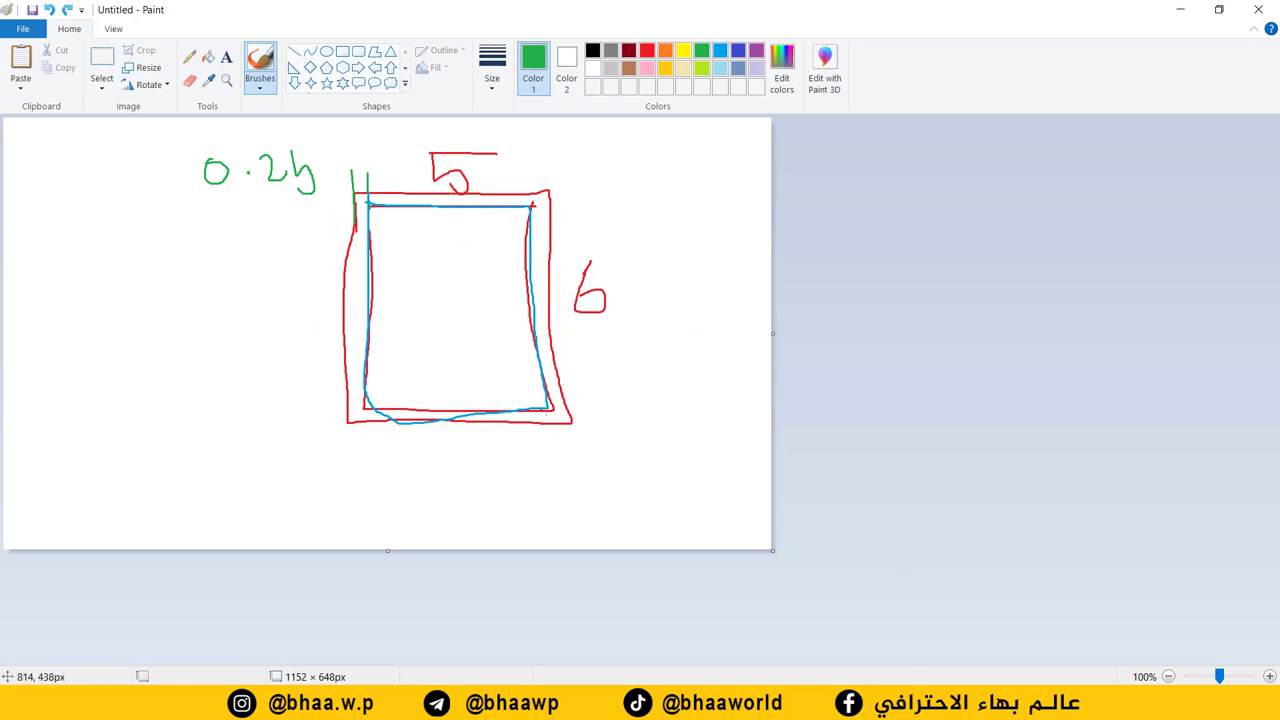
mouse_move(552, 404)
left_mouse_down()
mouse_move(382, 218)
mouse_move(533, 390)
left_mouse_up()
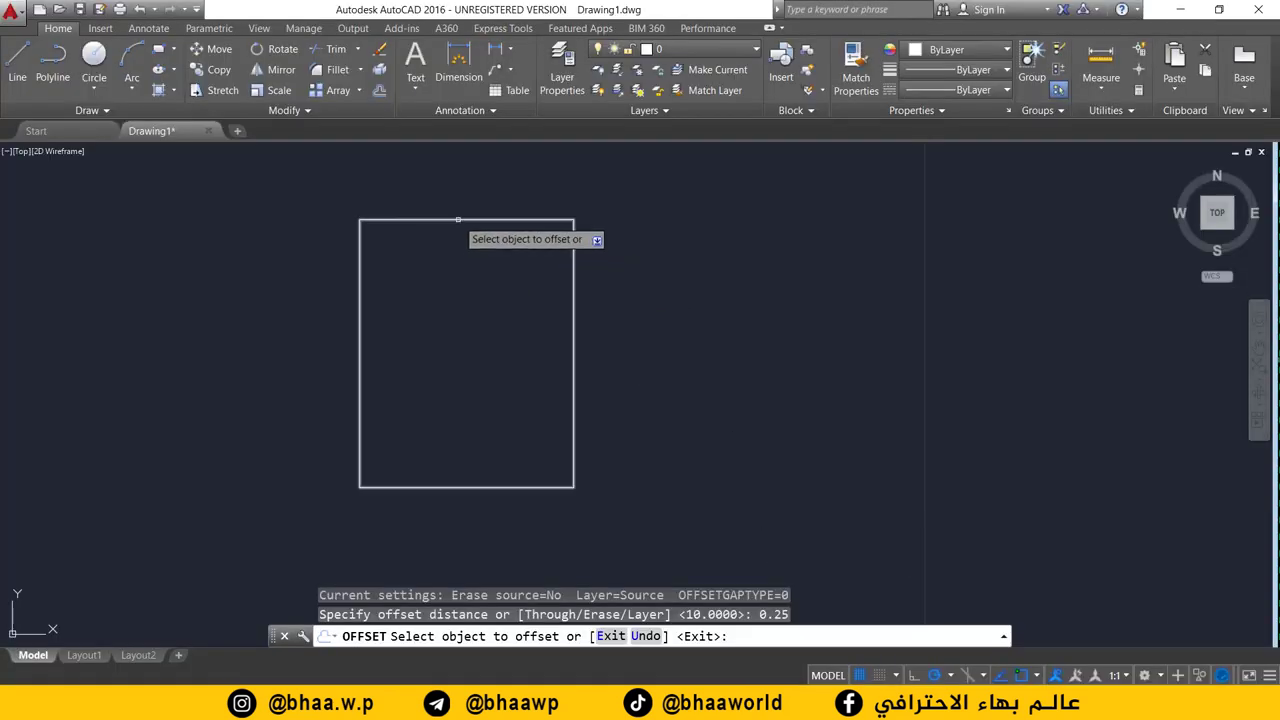
Offset the 4 × 5 rectangle by 0.25 into a double frame, then re-center the view
left_click(458, 219)
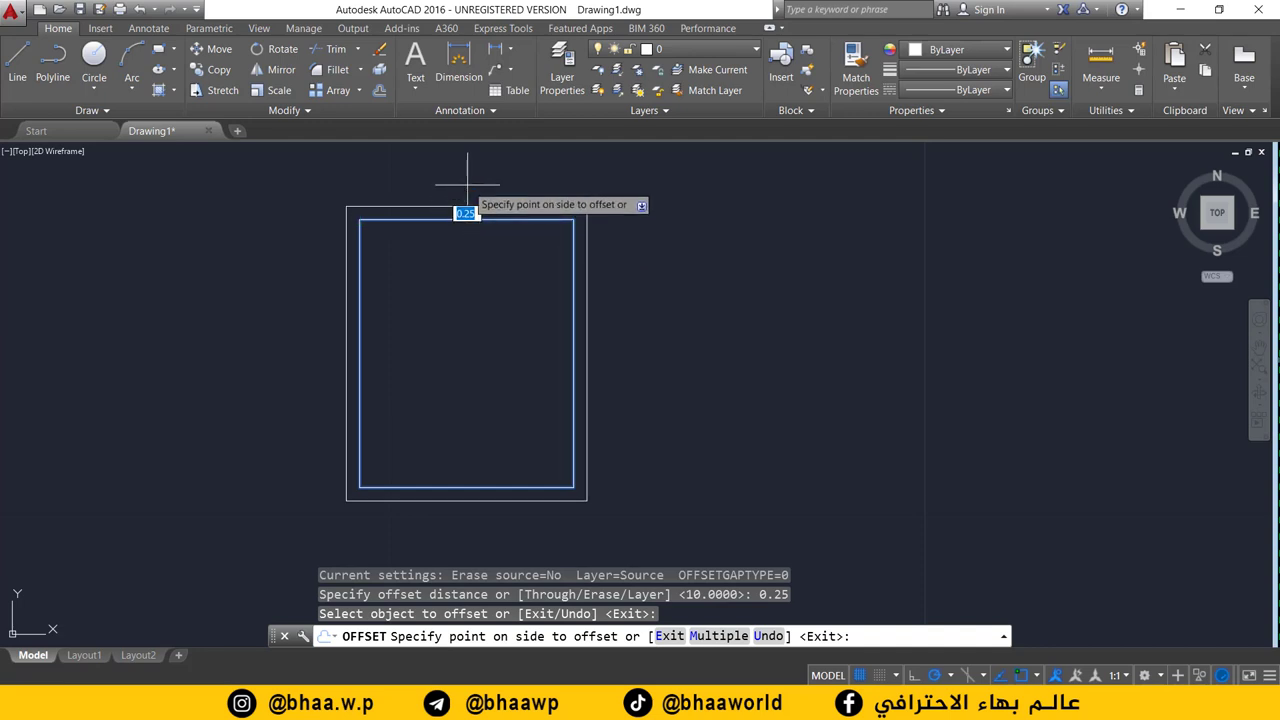
left_click(460, 198)
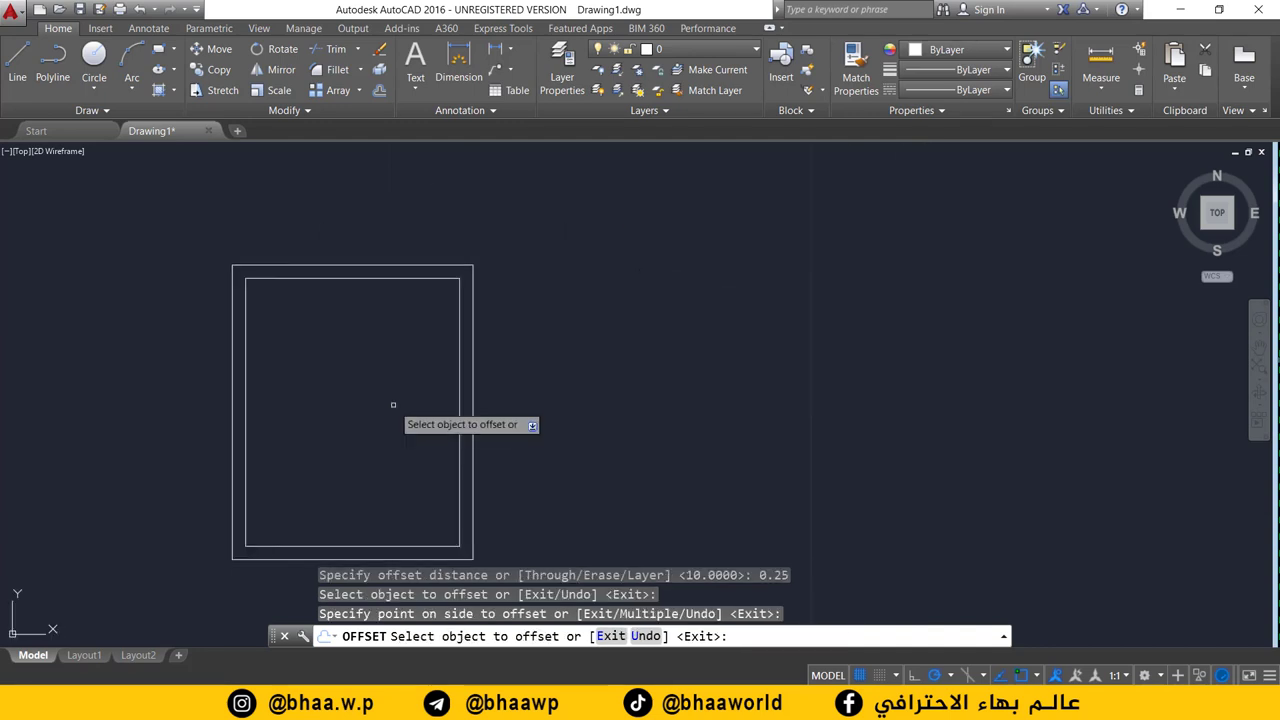
scroll(402, 405, "down", 2)
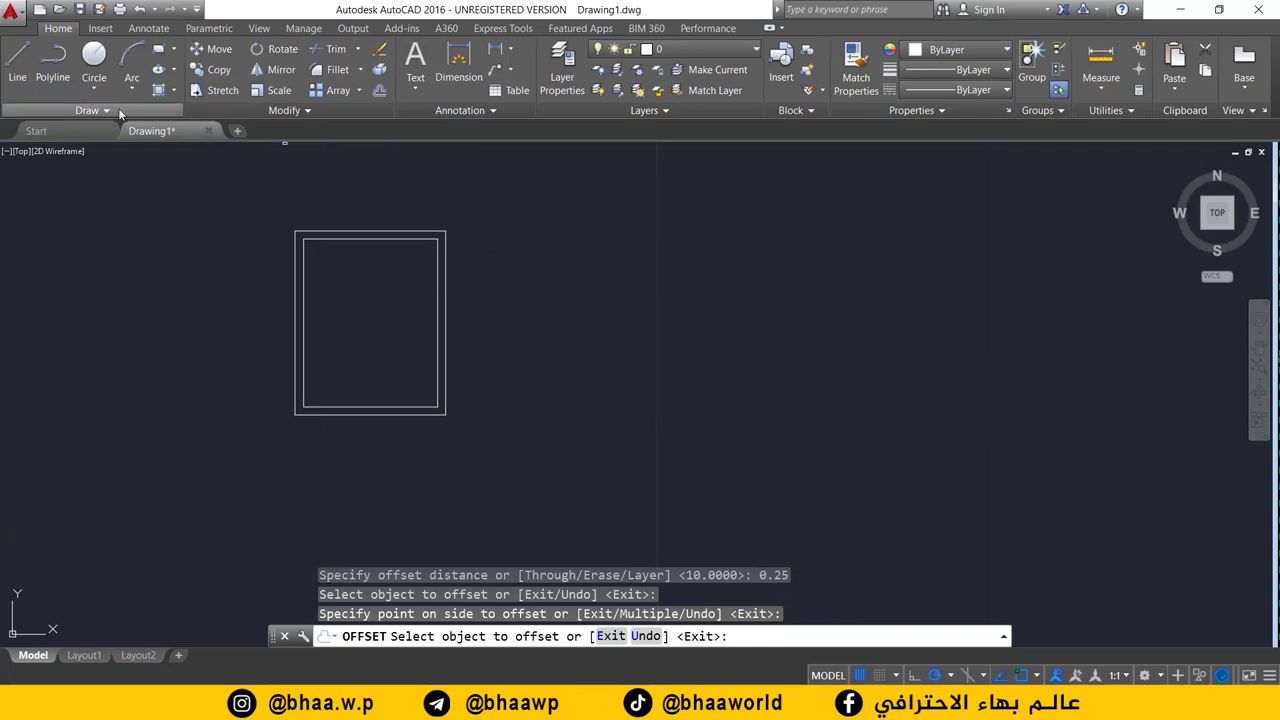
mouse_move(582, 356)
middle_mouse_down()
mouse_move(397, 373)
mouse_move(311, 365)
middle_mouse_up()
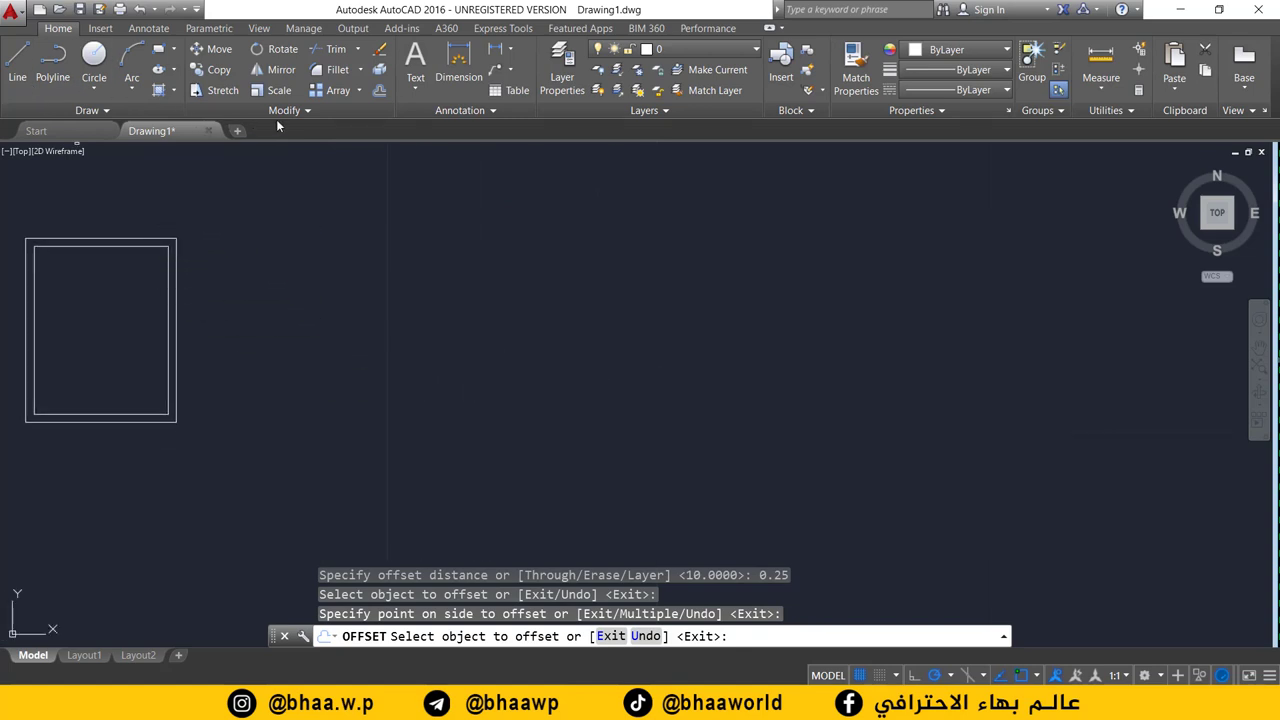
middle_click_drag(148, 258, 331, 266)
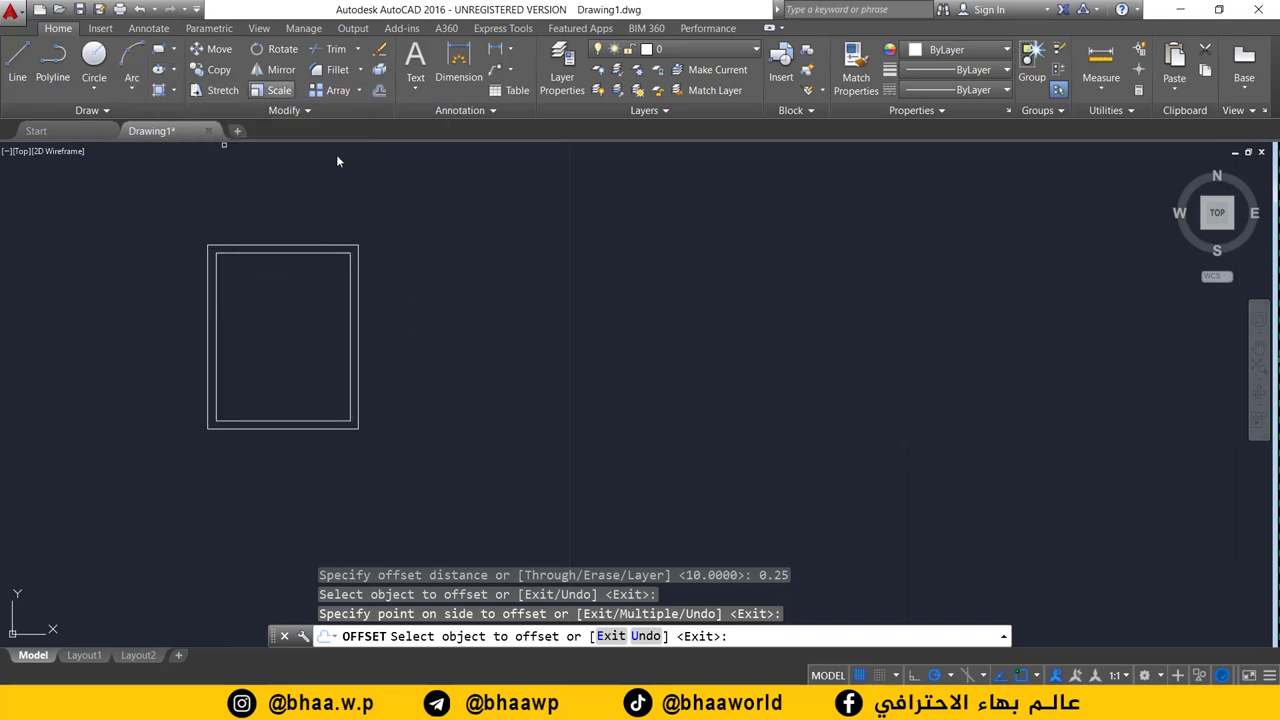
Start a new rectangle and zoom in on the double frame's top-right corners
left_click(157, 50)
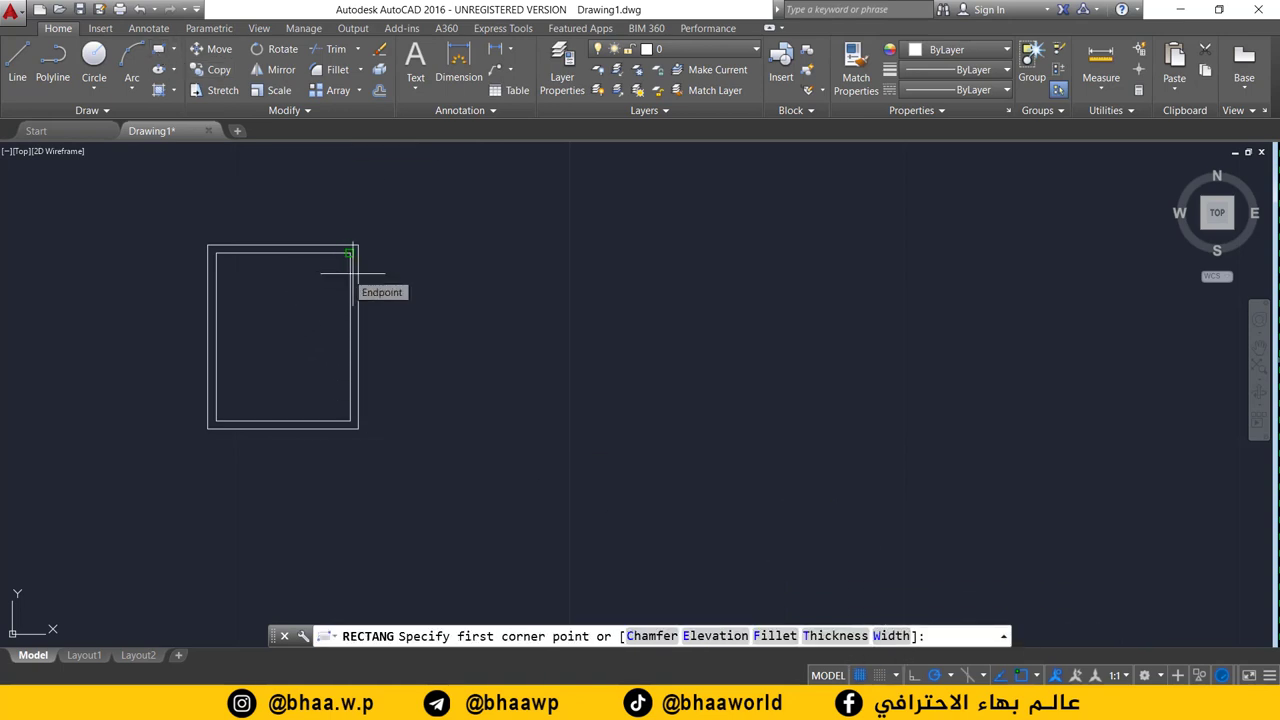
scroll(410, 281, "up", 2)
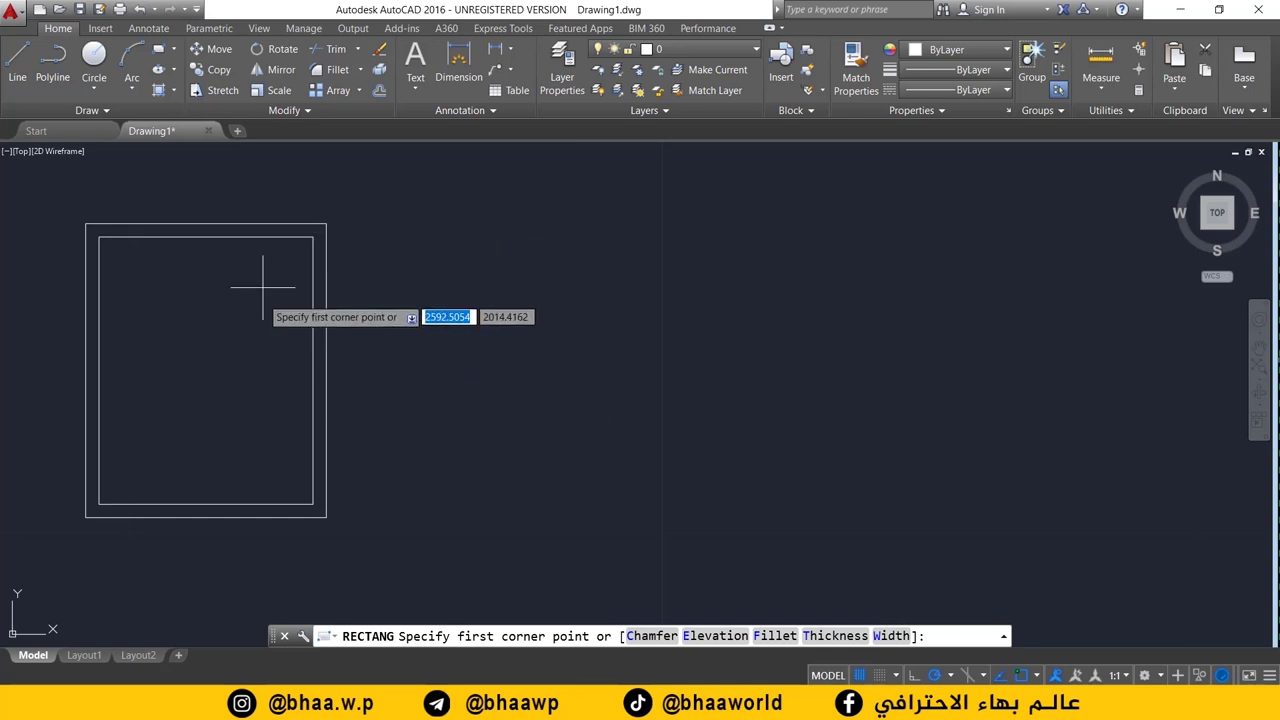
scroll(243, 277, "up", 2)
scroll(360, 355, "up", 4)
scroll(418, 322, "down", 4)
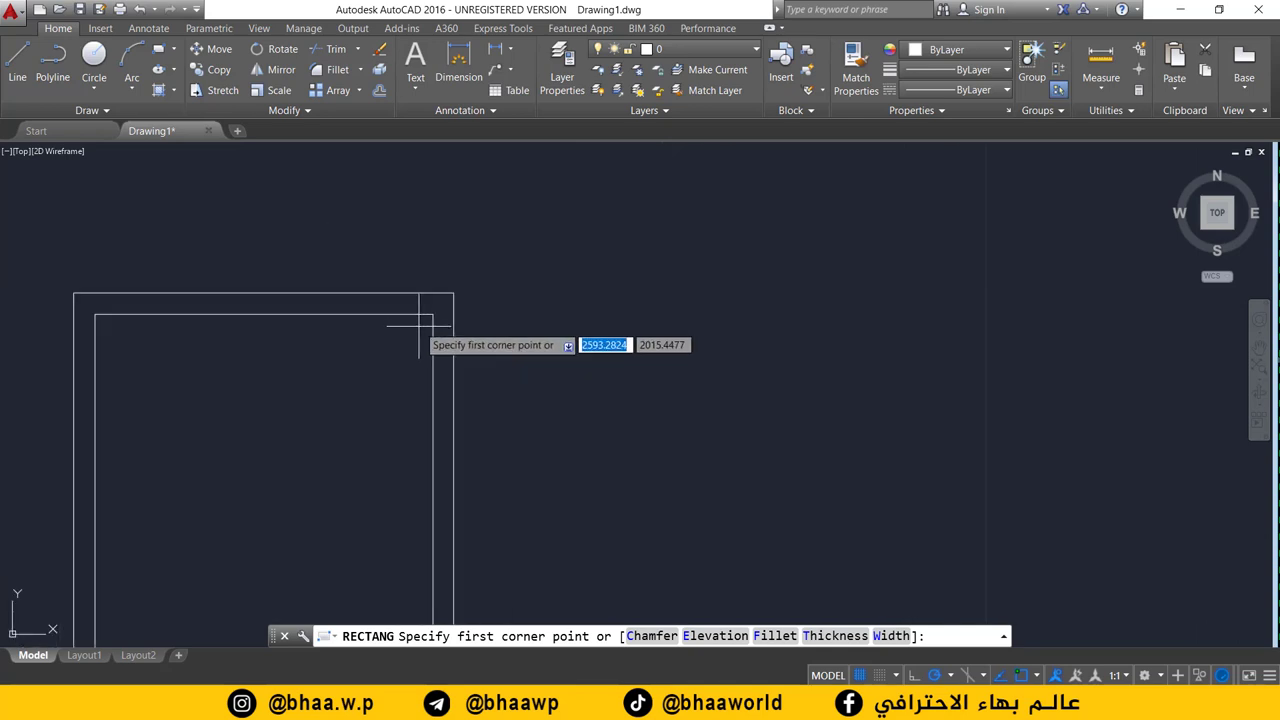
scroll(418, 340, "down", 1)
middle_click_drag(418, 349, 412, 299)
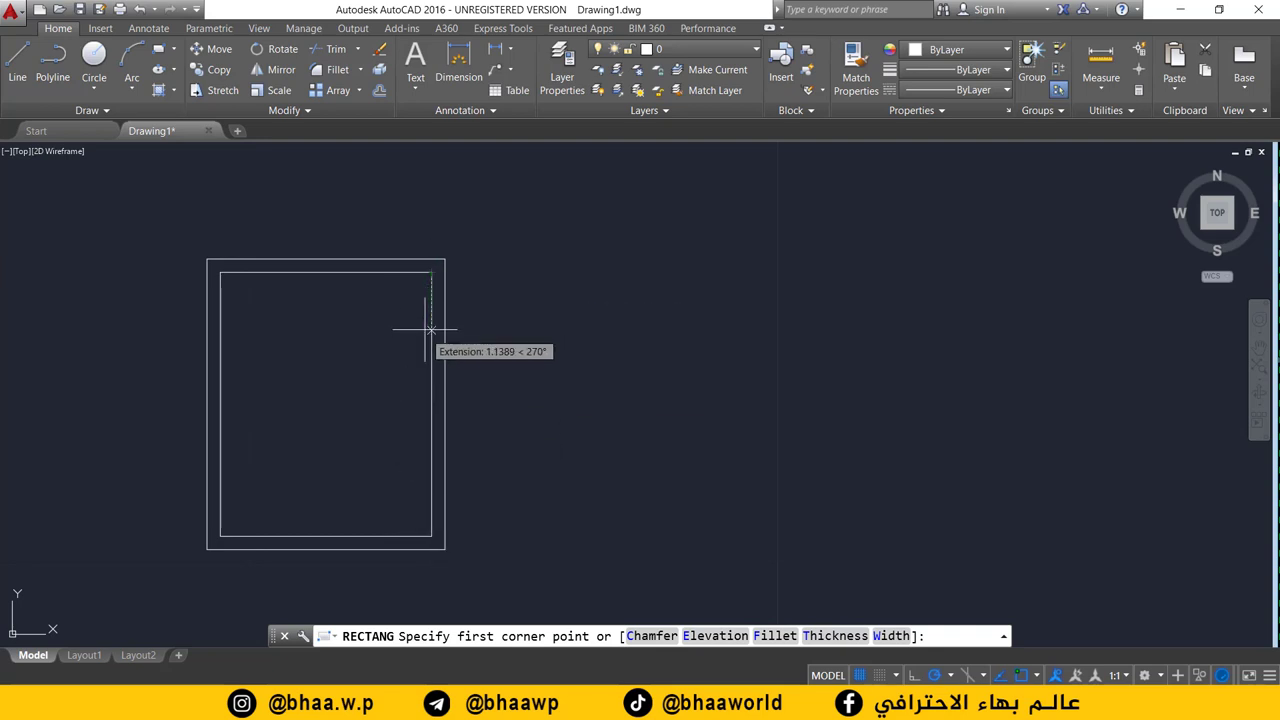
scroll(446, 273, "up", 3)
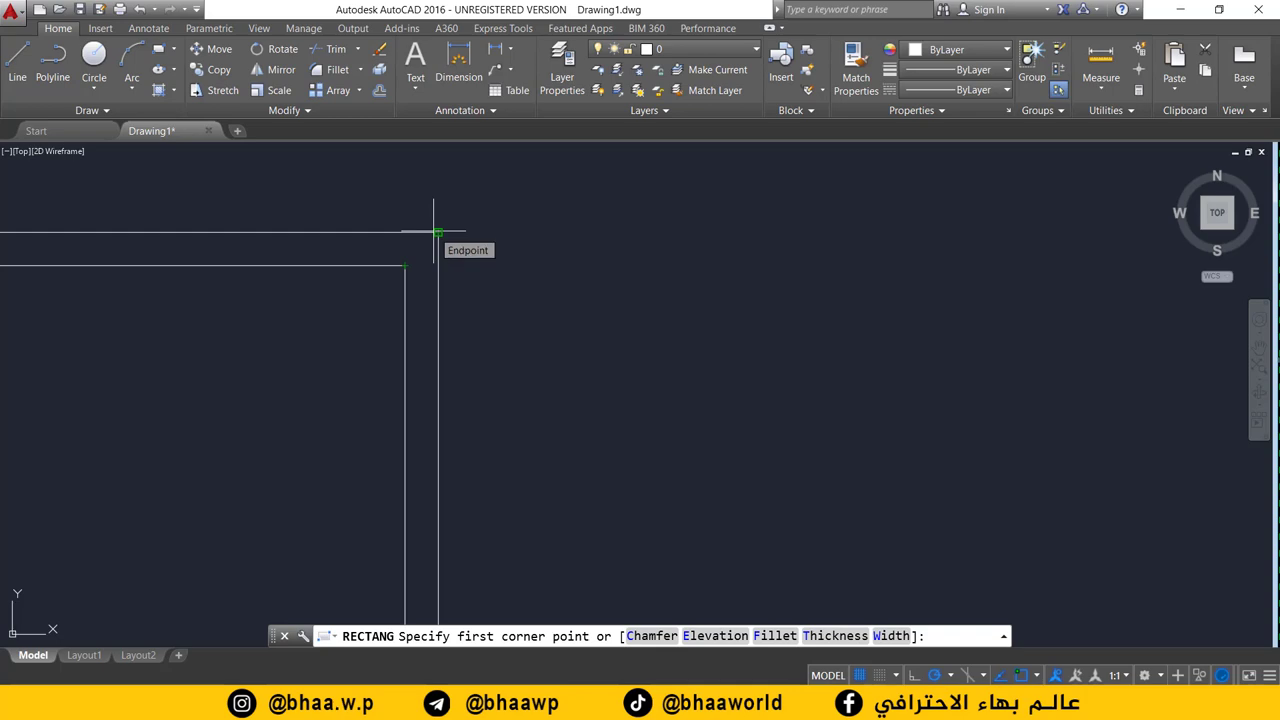
Turn off every object snap mode with Clear All in Object Snap Settings
left_click(1036, 675)
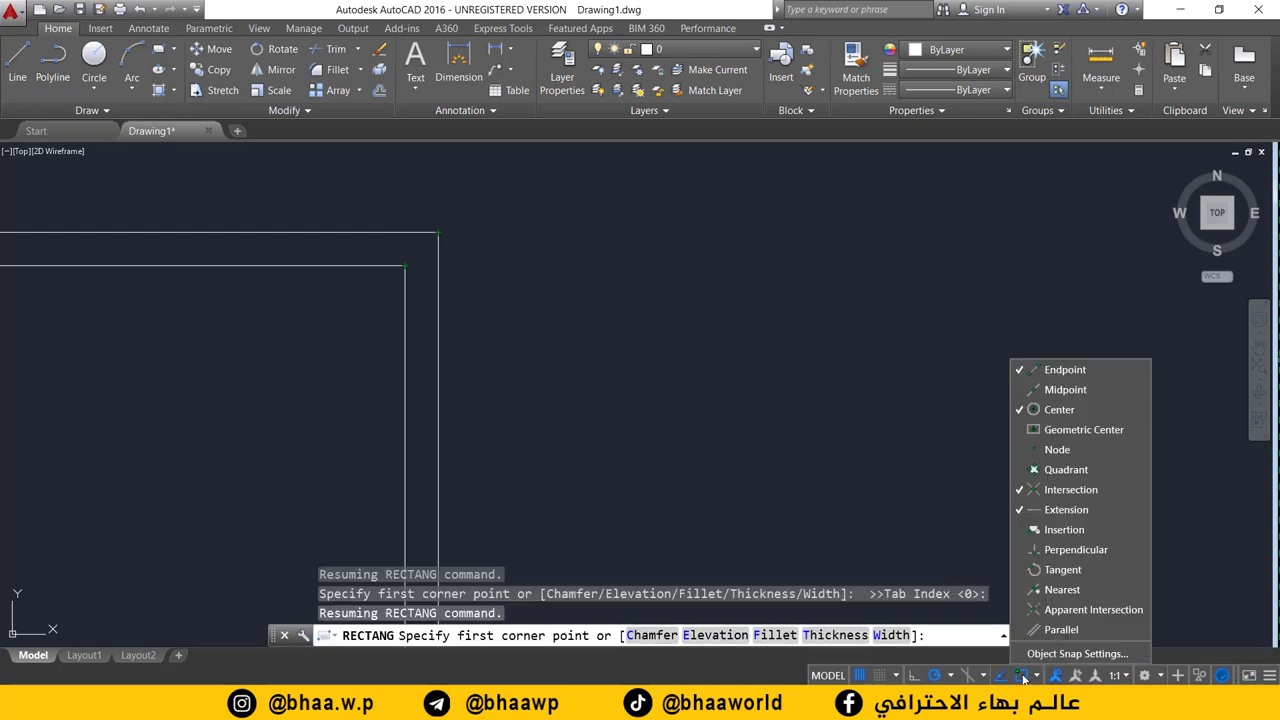
left_click(1054, 654)
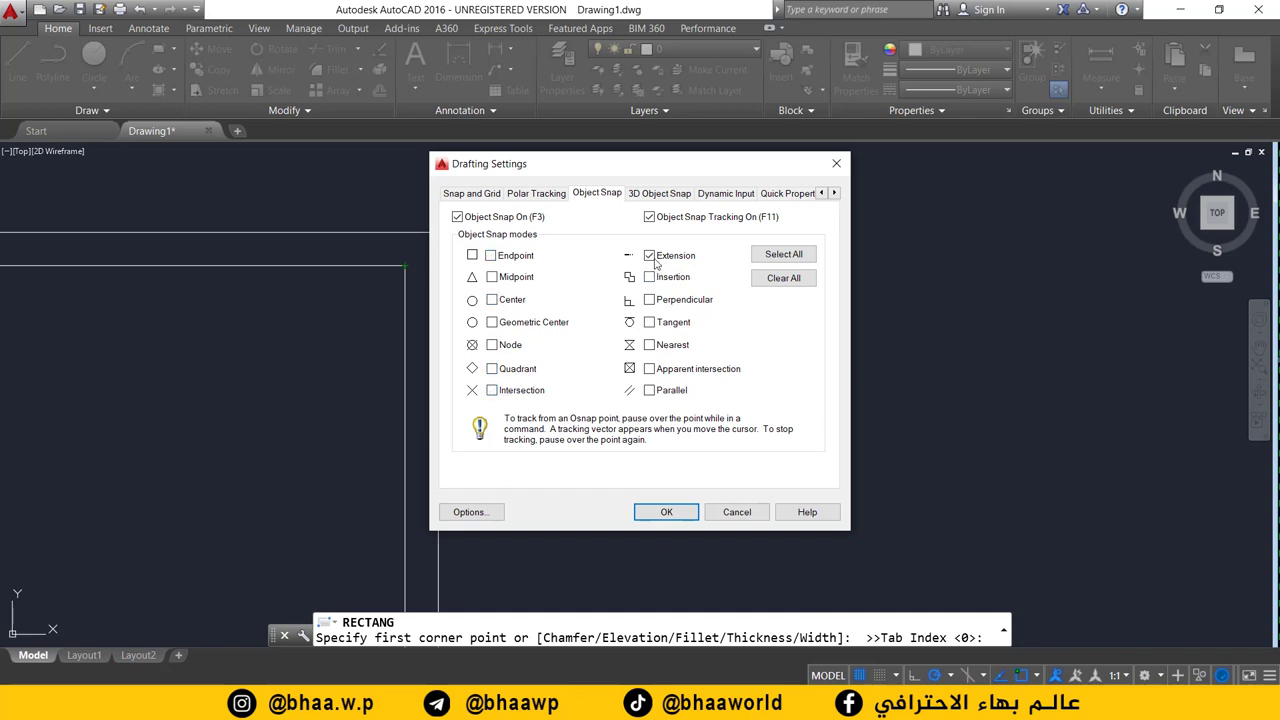
left_click(790, 281)
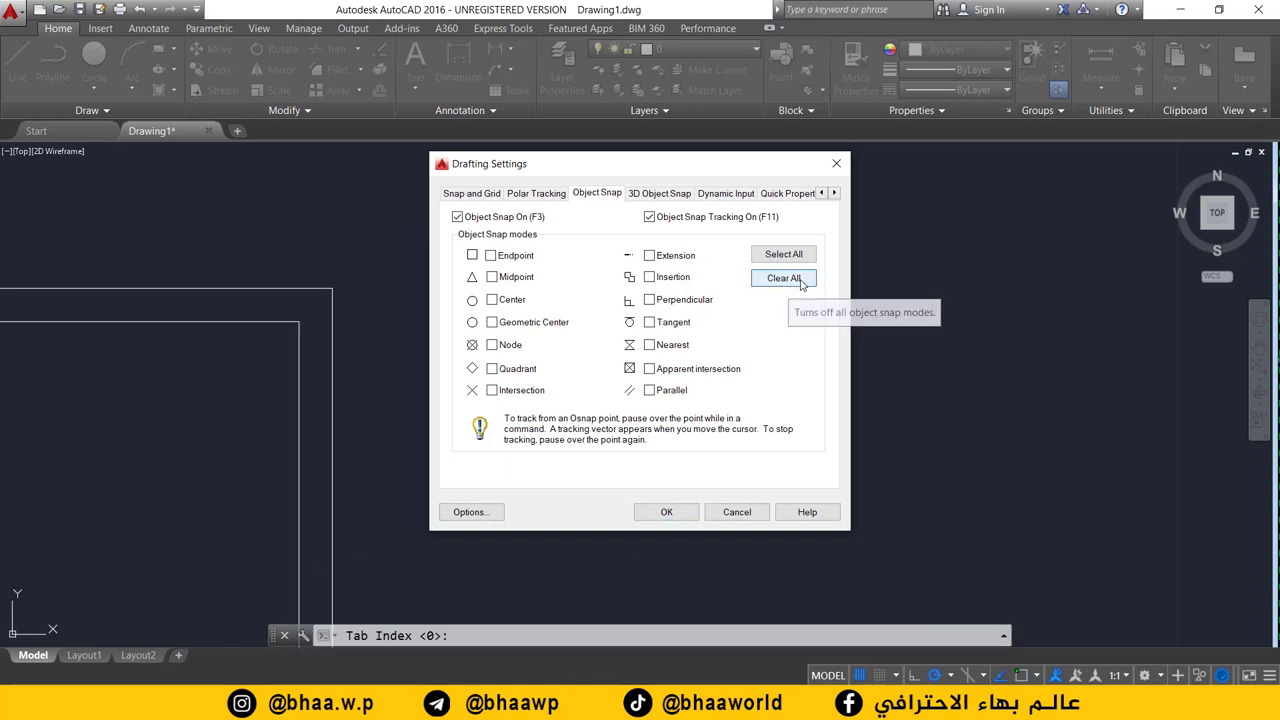
left_click(667, 512)
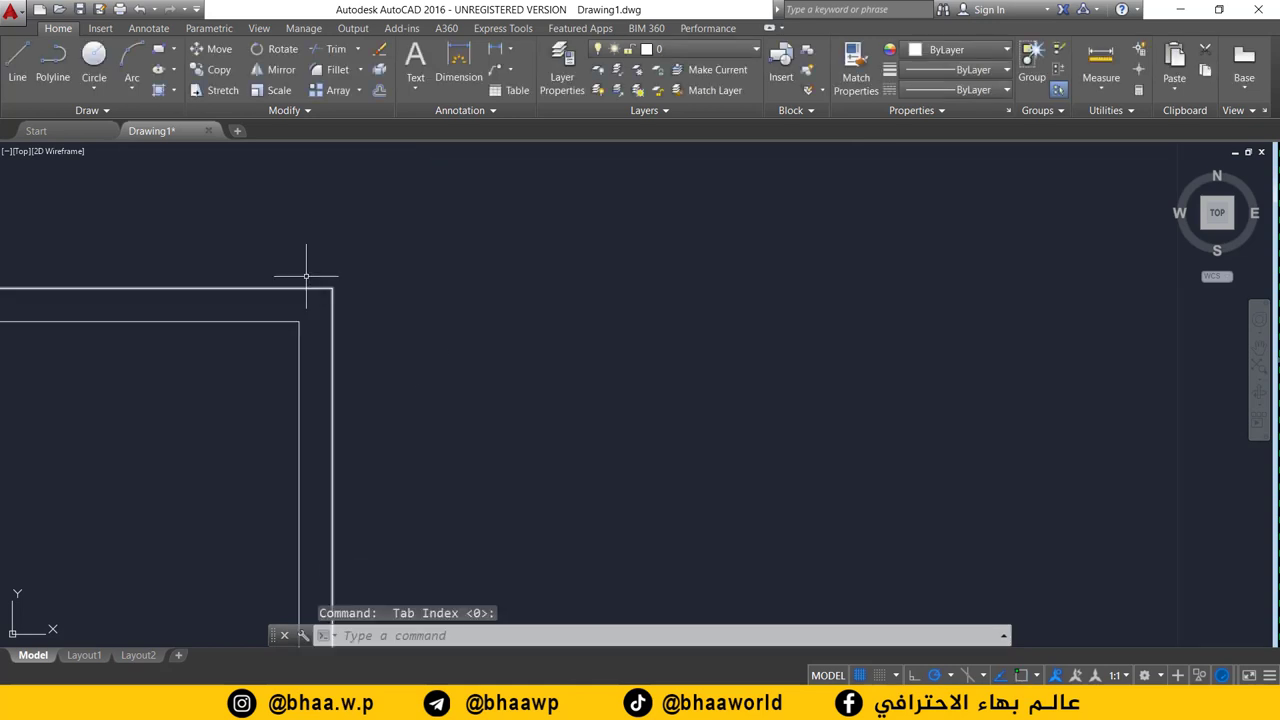
left_click(17, 62)
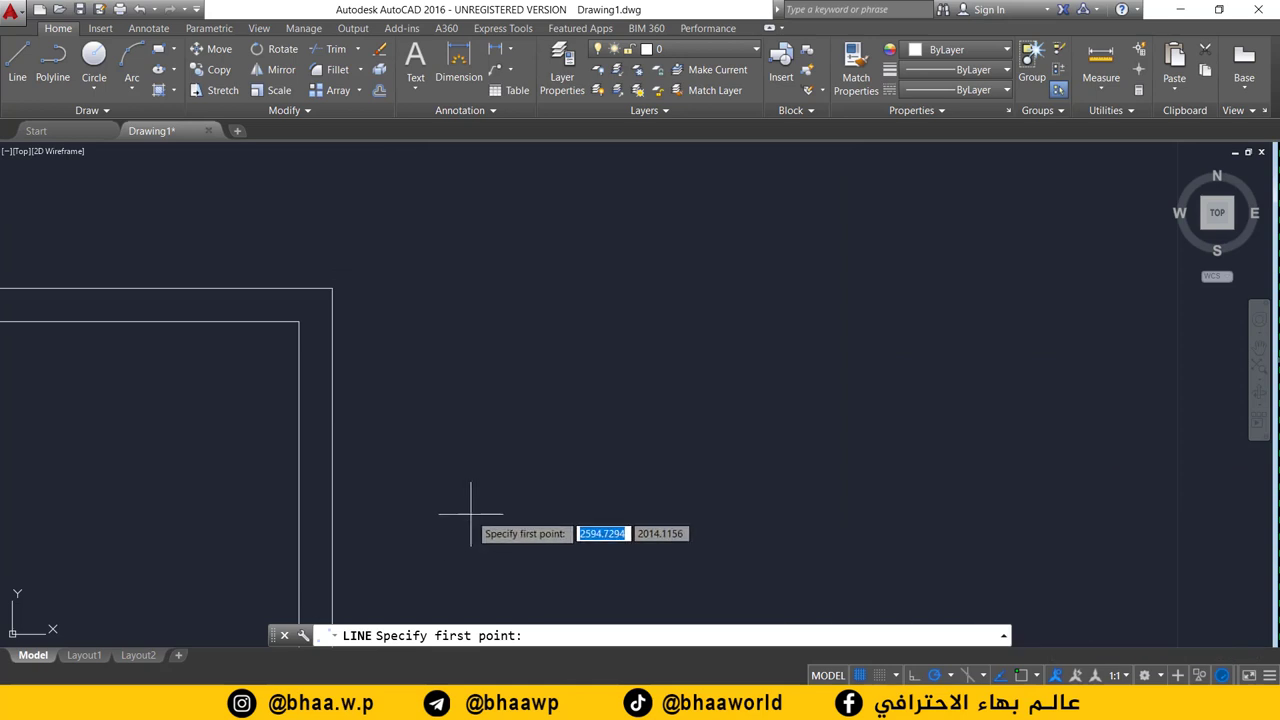
Draw a horizontal line rightward from the outer frame's corner
left_click(17, 62)
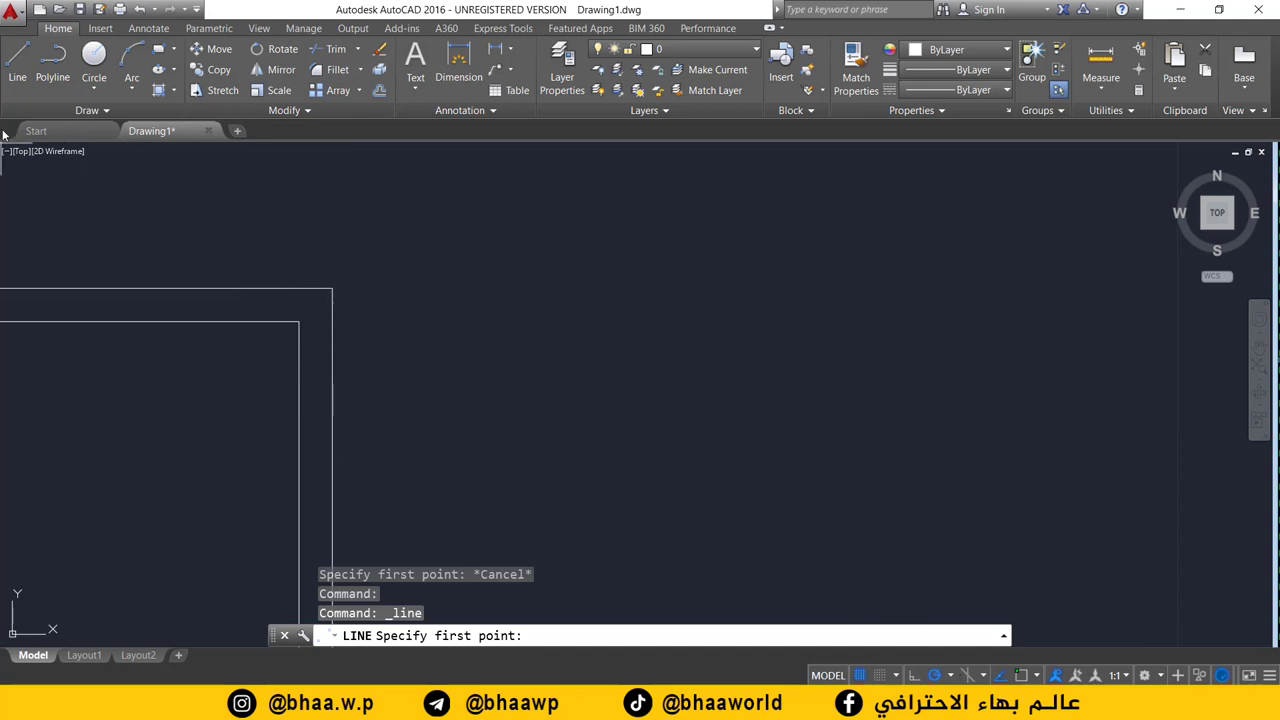
left_click(333, 288)
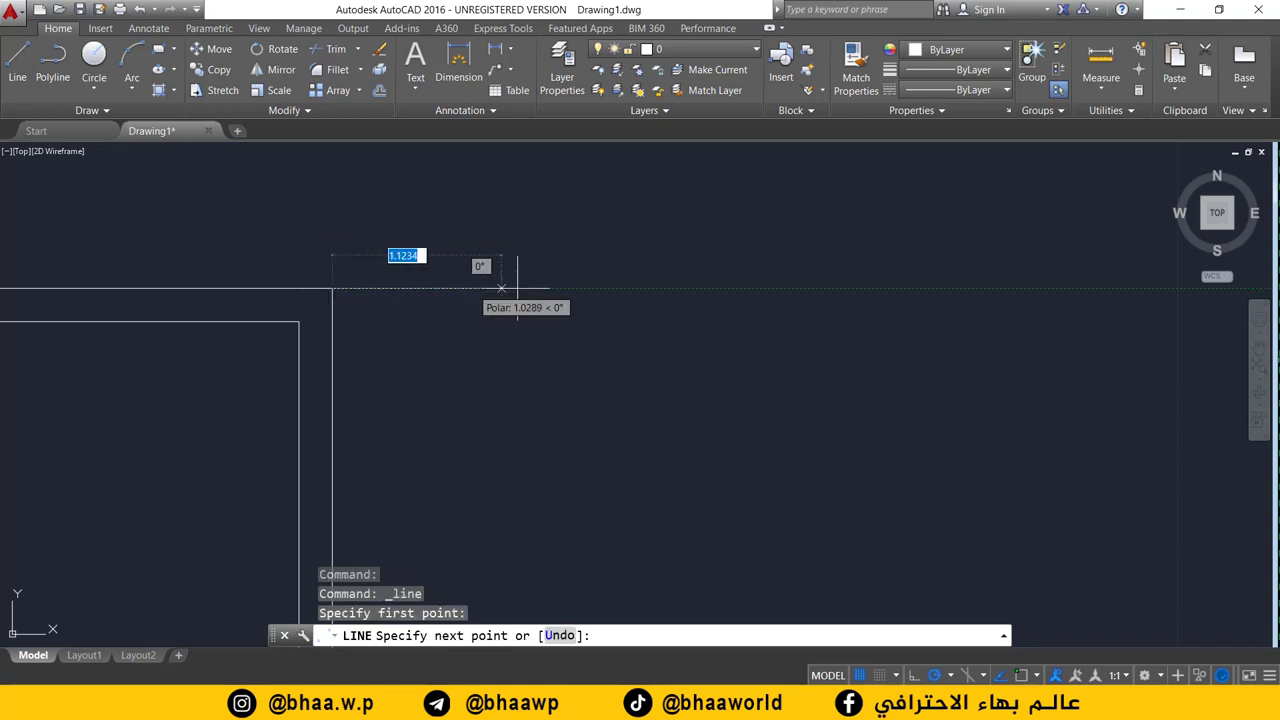
left_click(574, 295)
key("Return")
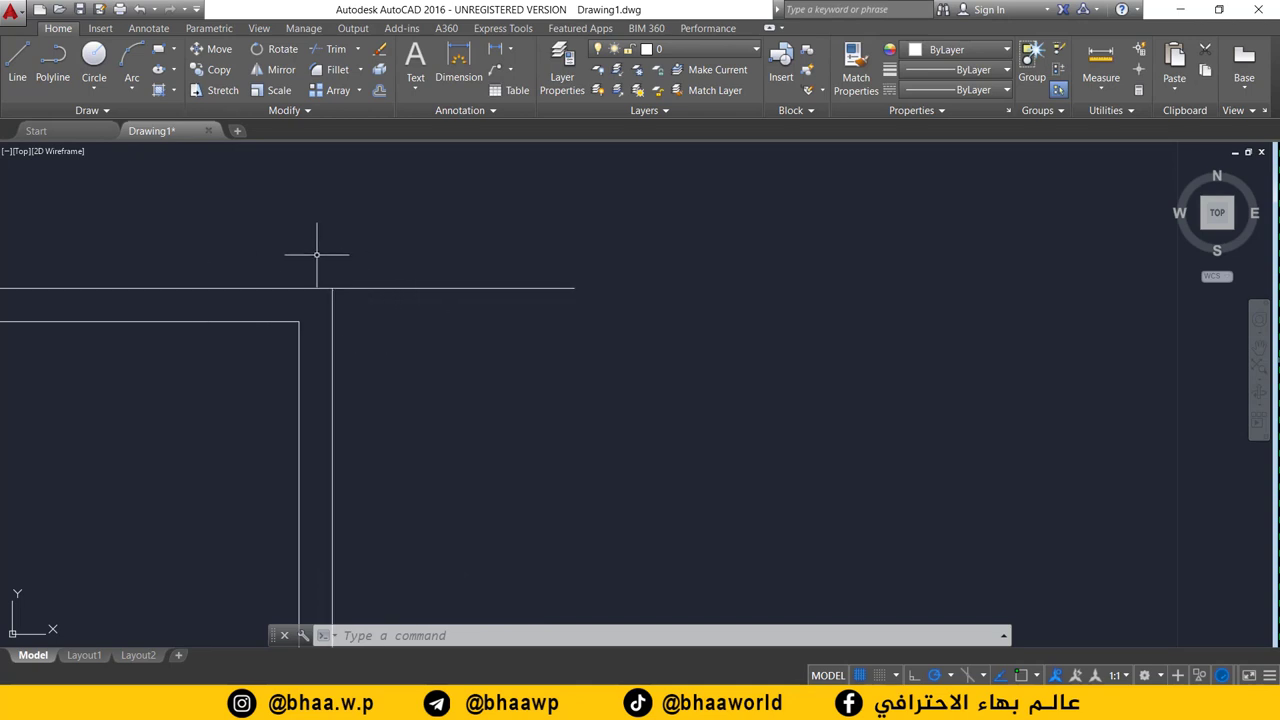
Zoom in on the corner and erase the misaligned horizontal line
scroll(335, 280, "up", 2)
scroll(329, 296, "up", 3)
scroll(329, 280, "up", 2)
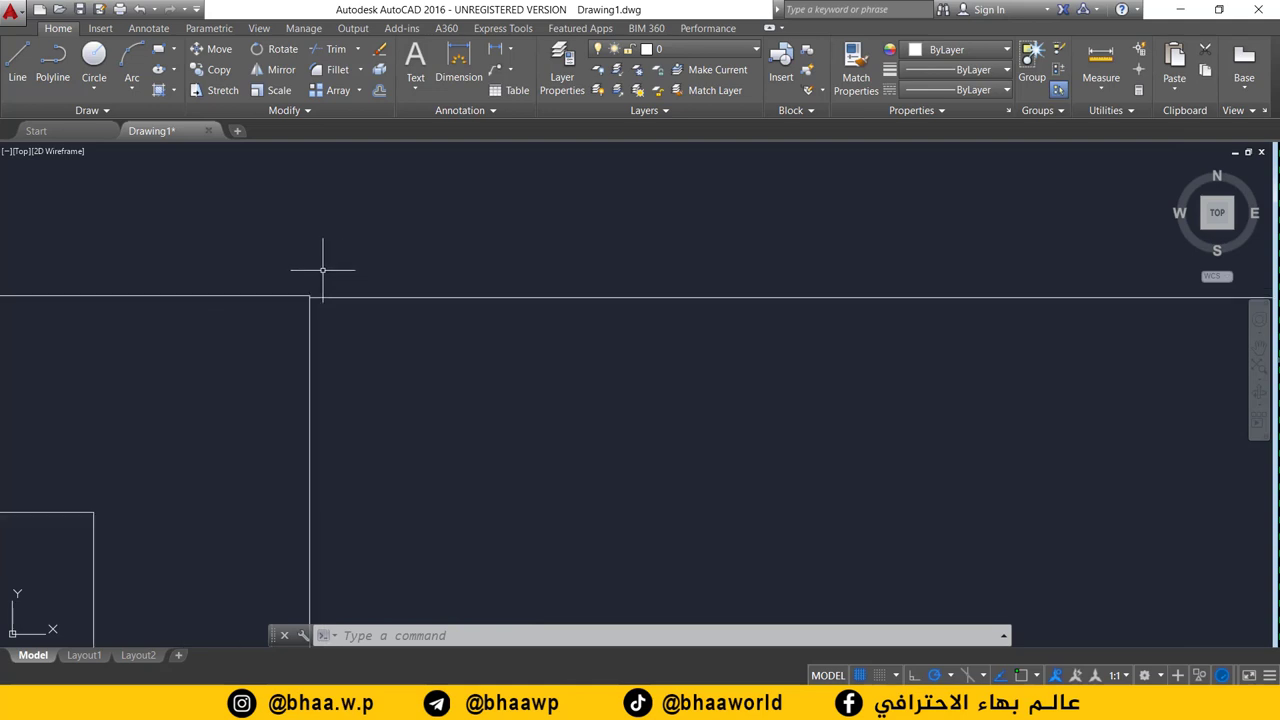
scroll(315, 300, "up", 2)
scroll(298, 322, "up", 2)
scroll(330, 280, "up", 2)
scroll(326, 274, "up", 2)
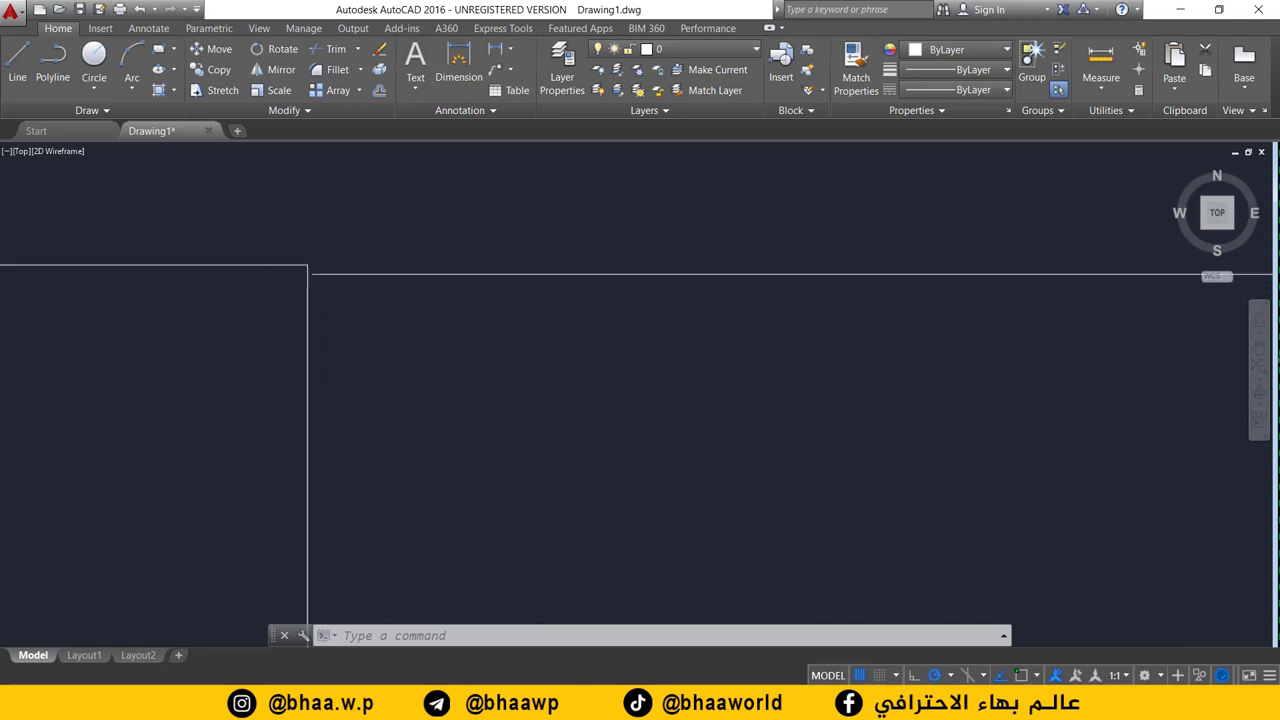
scroll(323, 267, "up", 2)
scroll(320, 280, "up", 2)
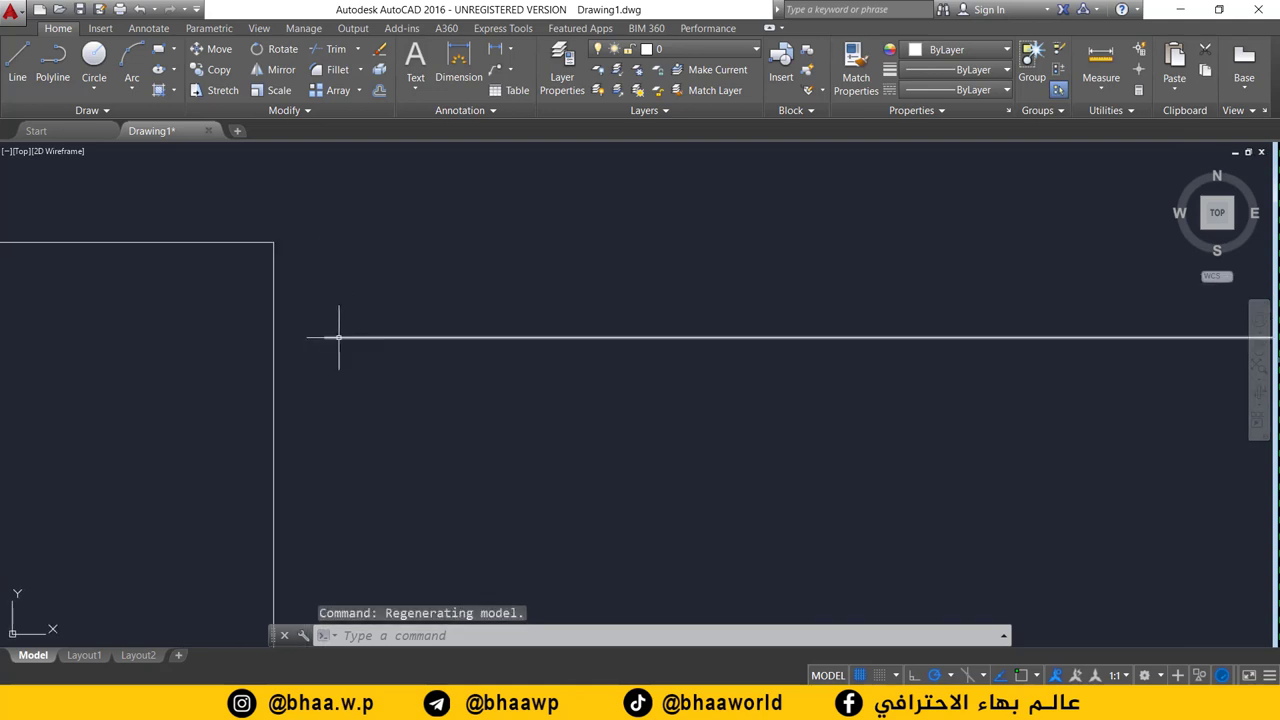
left_click(338, 337)
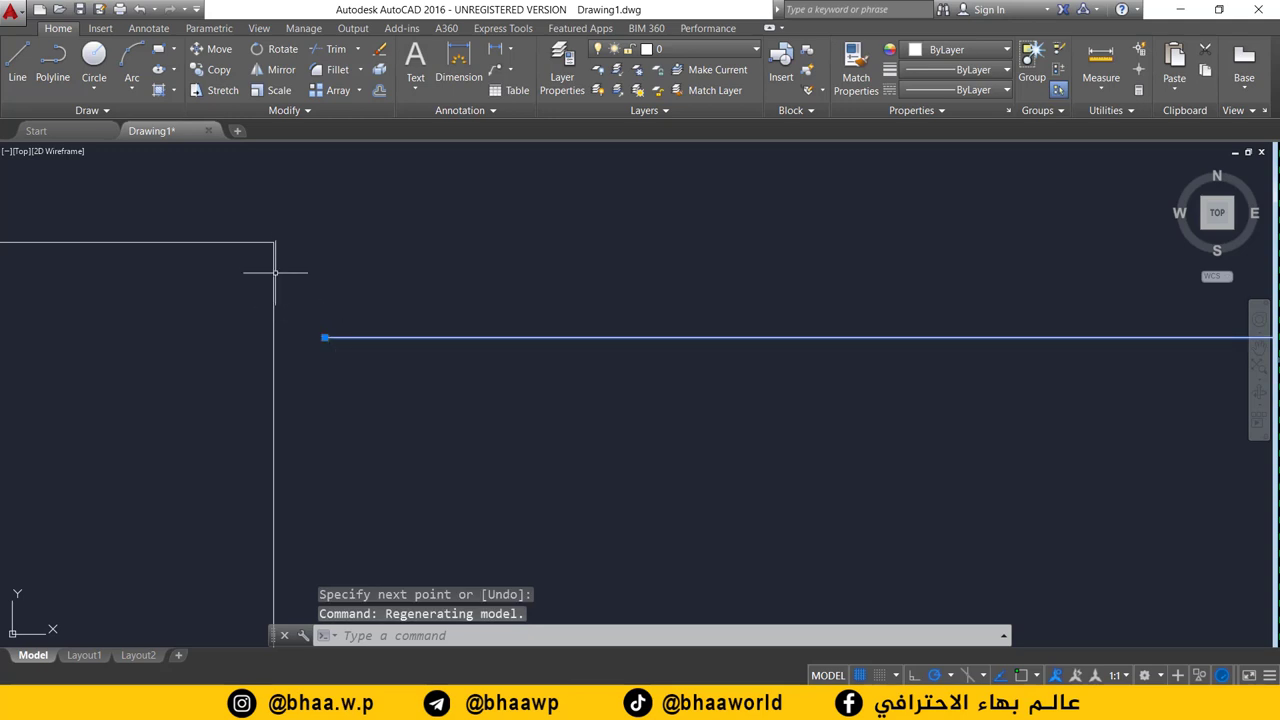
scroll(326, 314, "up", 1)
scroll(300, 420, "down", 1)
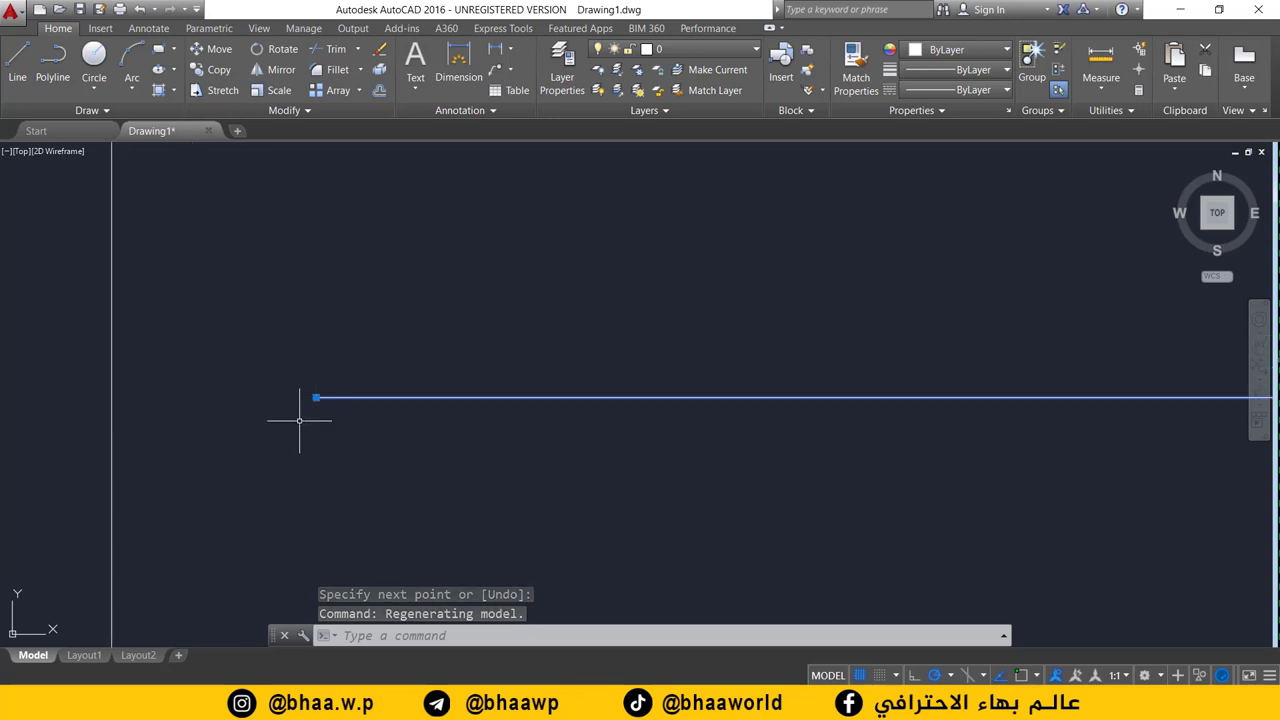
scroll(303, 426, "down", 1)
scroll(307, 404, "down", 1)
scroll(332, 405, "down", 1)
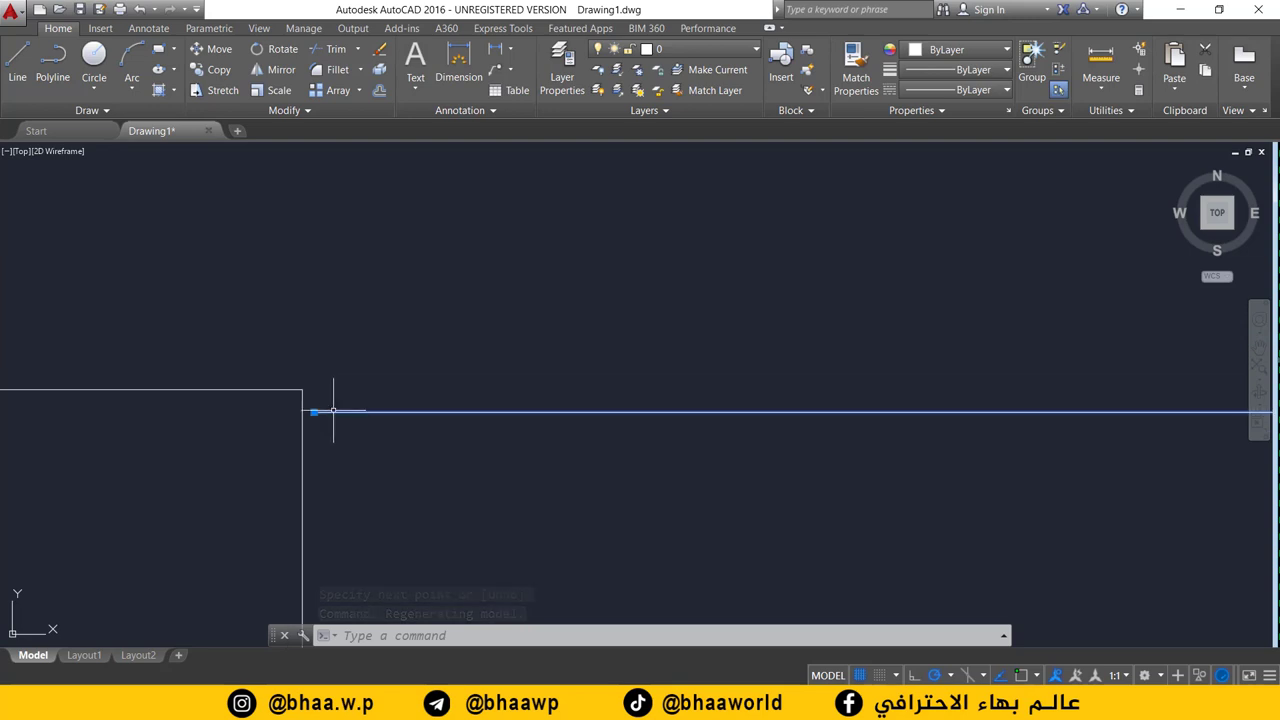
scroll(345, 410, "down", 1)
scroll(398, 410, "down", 2)
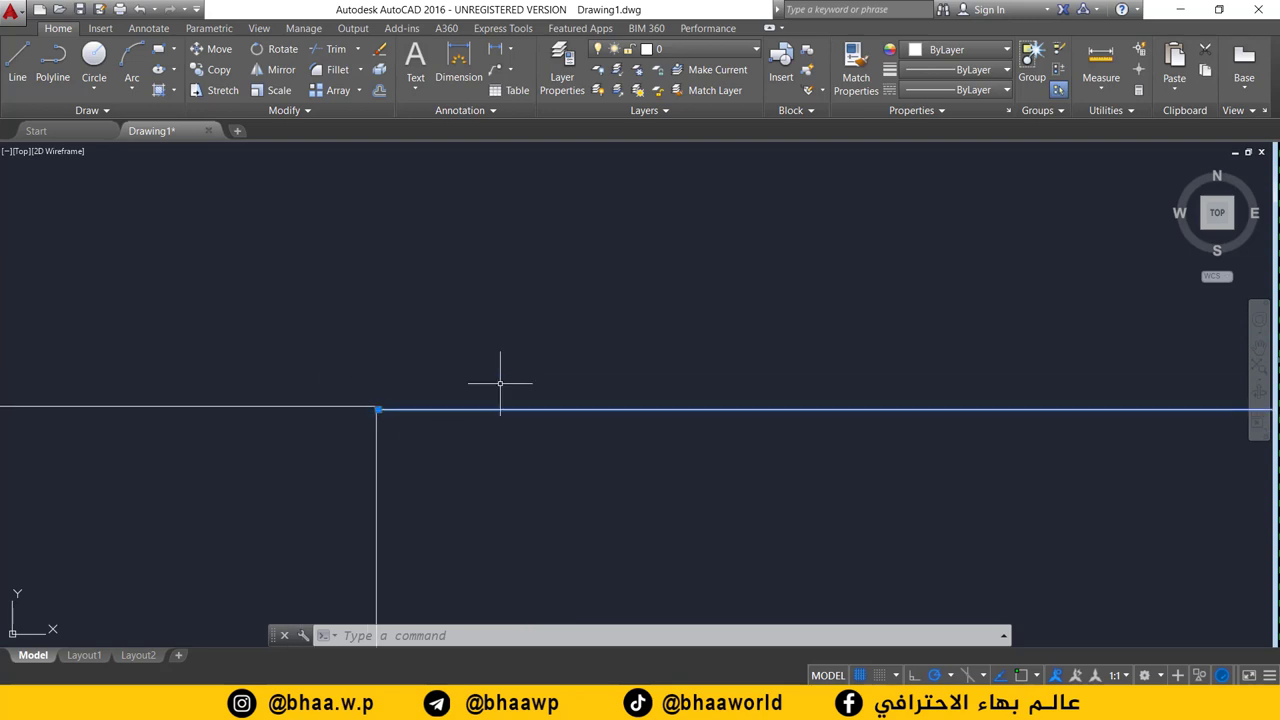
scroll(500, 385, "up", 2)
scroll(340, 398, "down", 1)
scroll(355, 405, "down", 2)
scroll(380, 390, "down", 1)
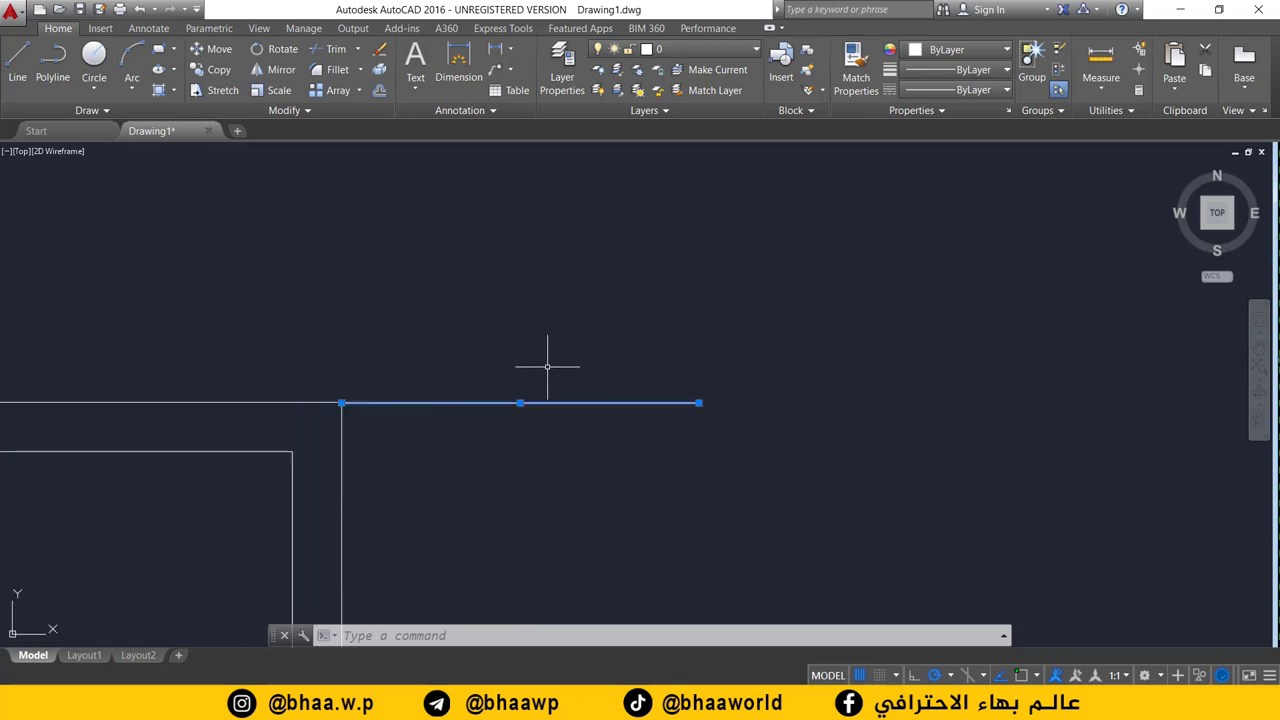
key("Delete")
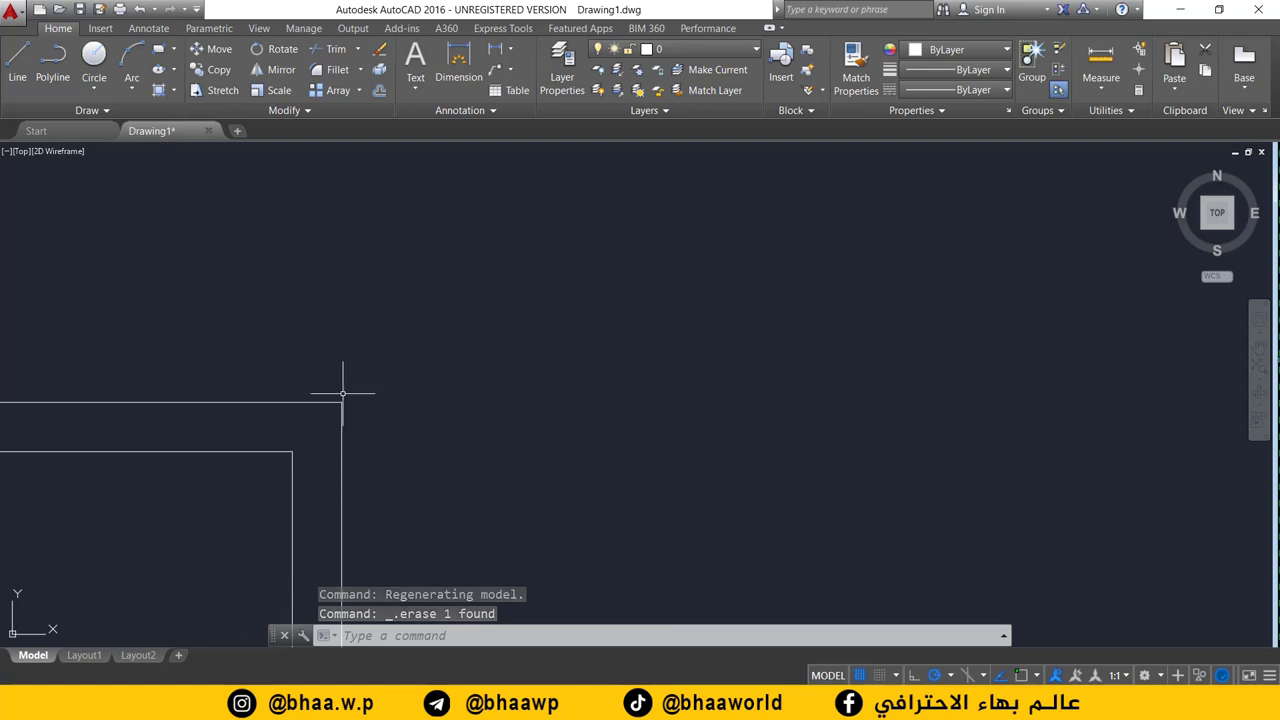
Turn on Extension object snapping in Object Snap Settings
left_click(1027, 676)
left_click(1052, 654)
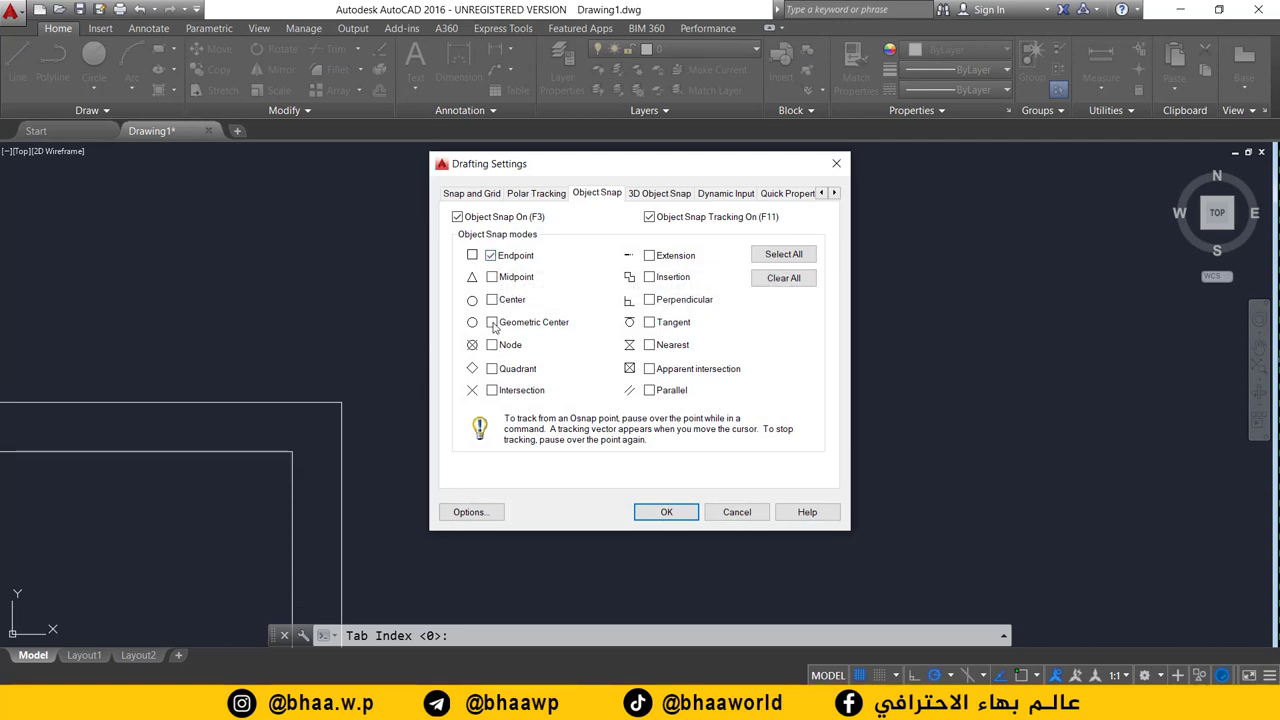
left_click(650, 257)
left_click(681, 513)
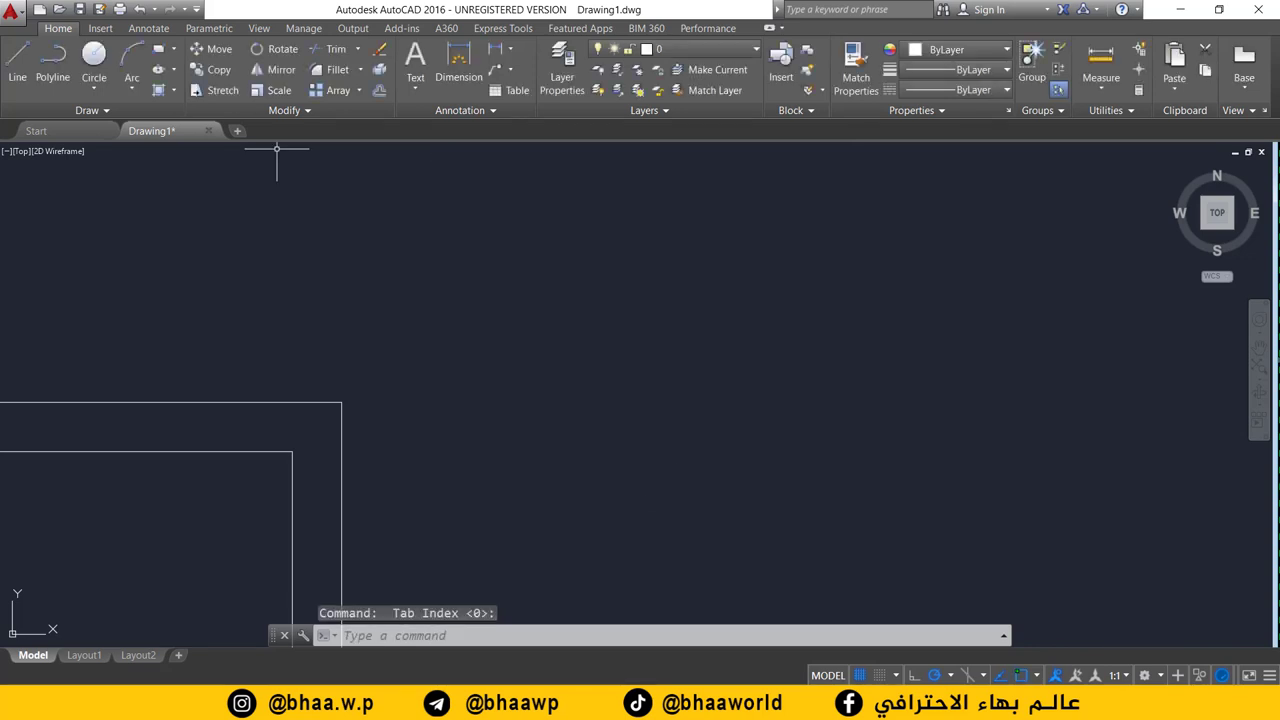
Draw a trial horizontal line from the frame's corner, then delete the stub line
left_click(17, 66)
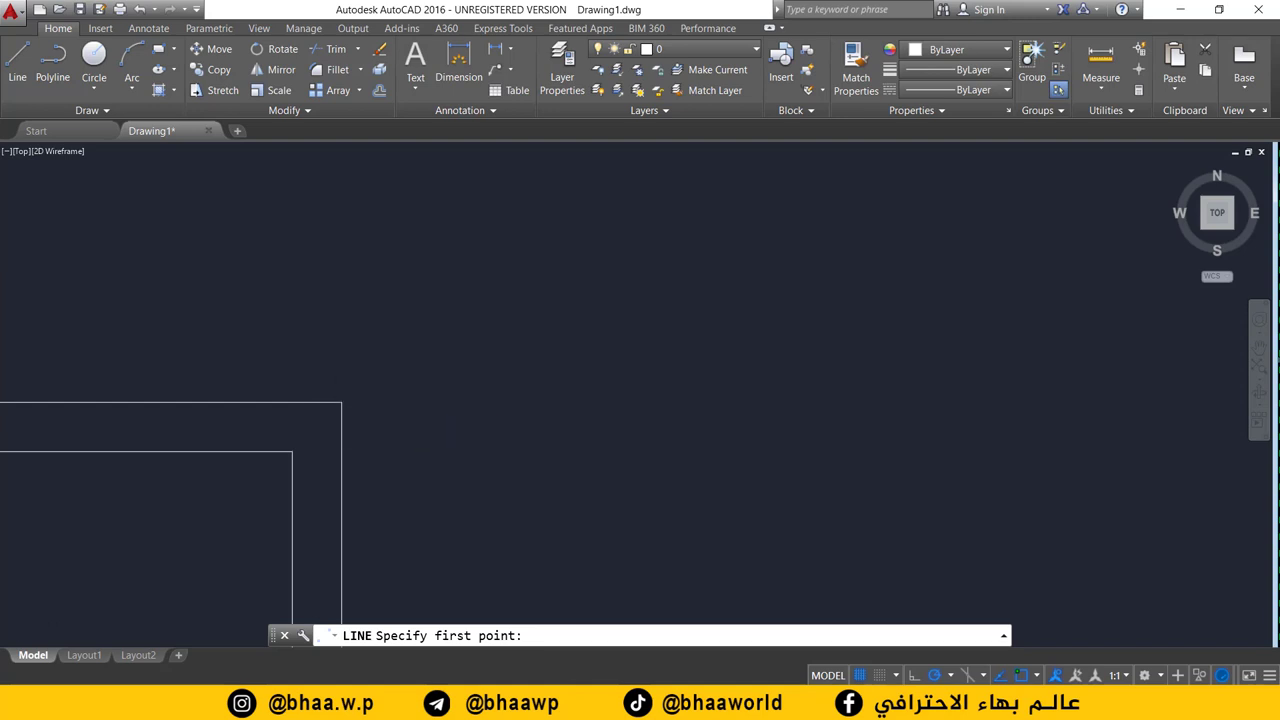
scroll(338, 395, "up", 3)
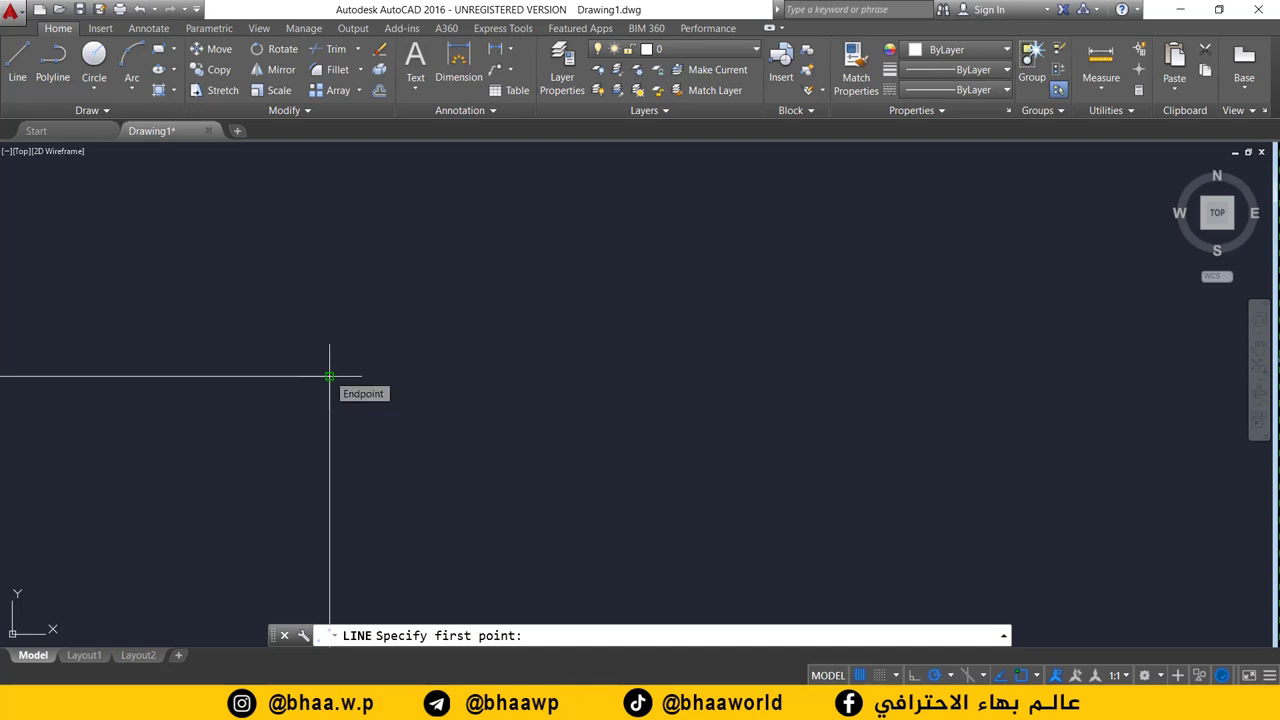
left_click(329, 376)
left_click(688, 376)
key("Return")
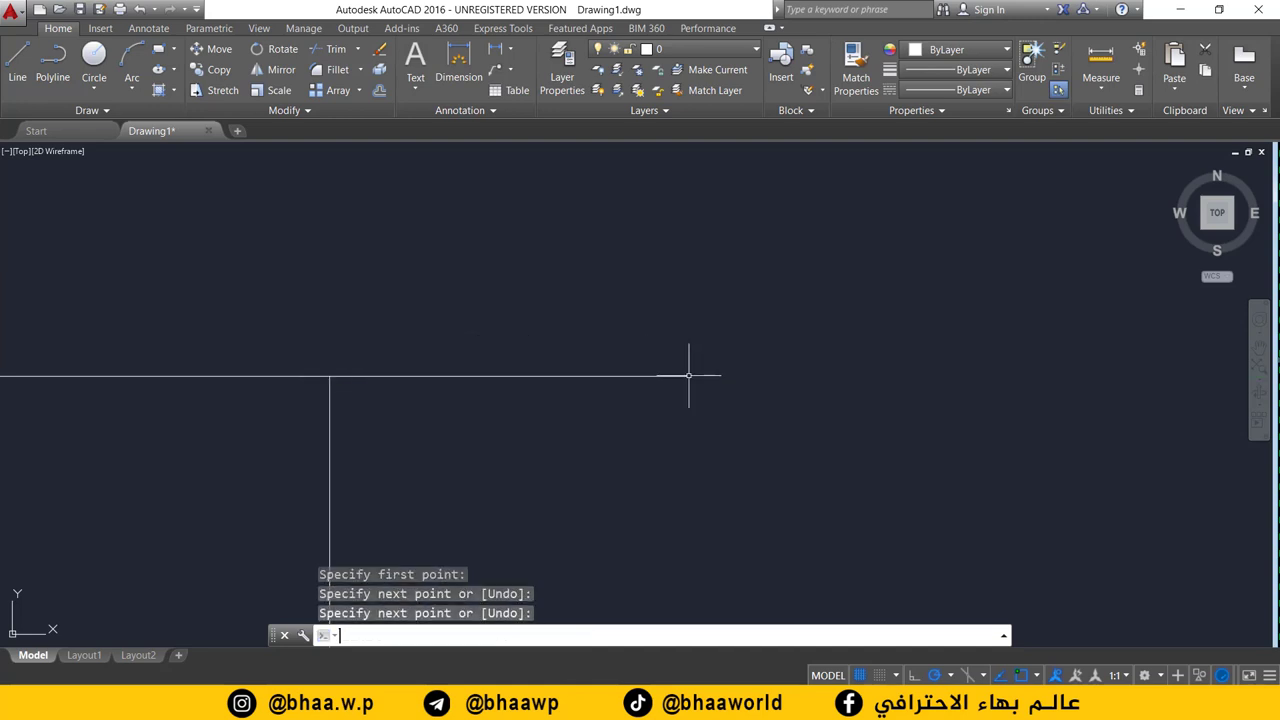
scroll(320, 365, "up", 1)
scroll(290, 362, "up", 2)
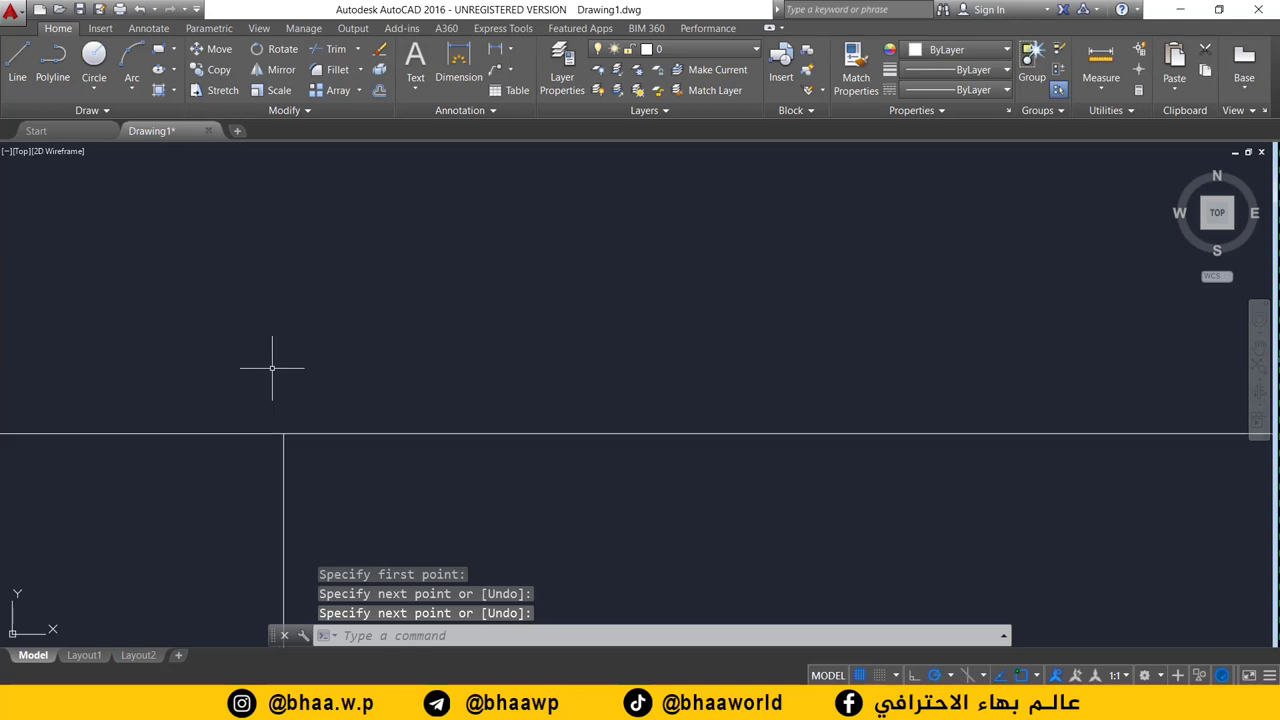
scroll(300, 440, "up", 1)
scroll(211, 428, "up", 1)
scroll(215, 400, "down", 1)
scroll(250, 356, "down", 1)
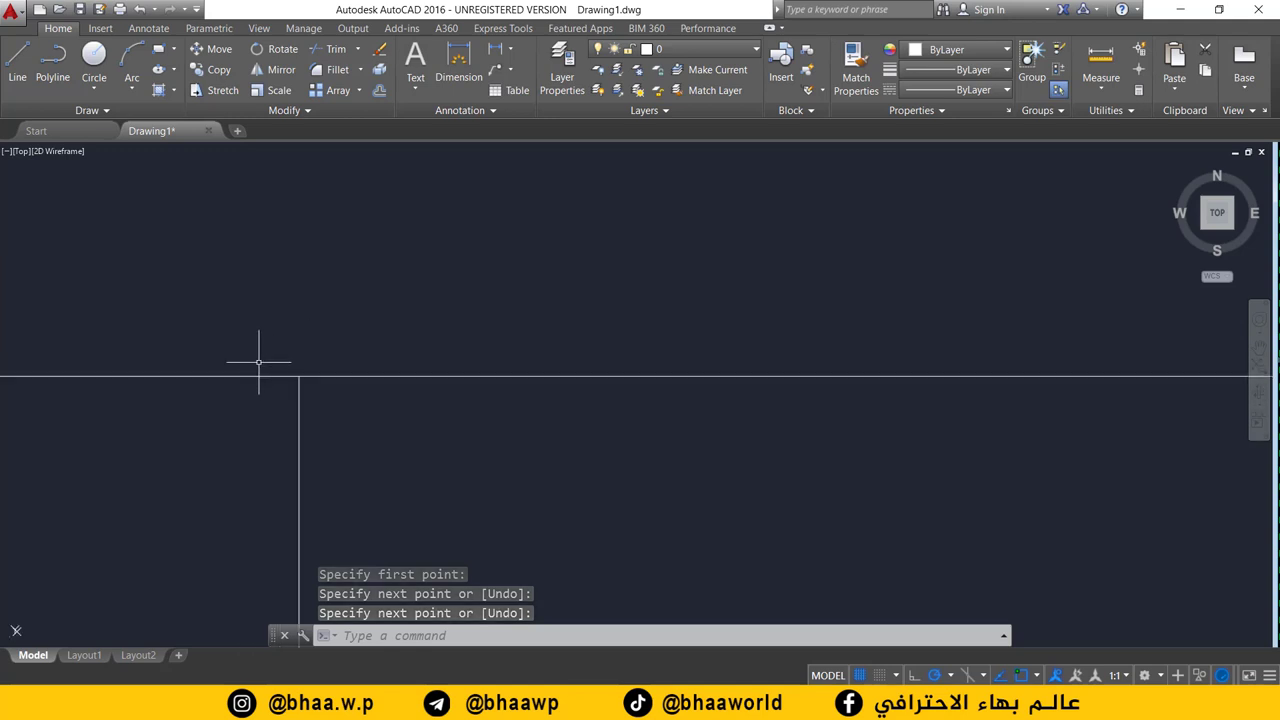
scroll(290, 366, "down", 1)
scroll(335, 378, "down", 2)
scroll(355, 380, "down", 1)
scroll(385, 376, "down", 1)
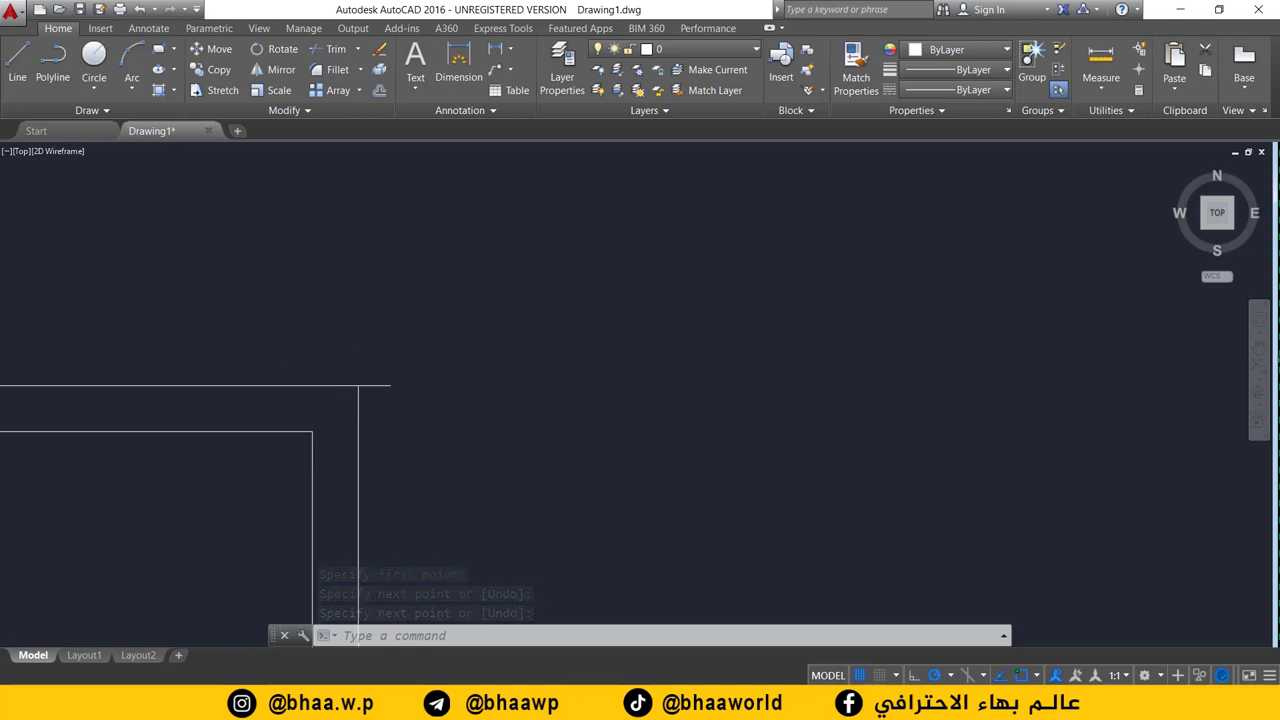
scroll(410, 375, "down", 1)
mouse_move(412, 376)
left_mouse_down()
mouse_move(321, 432)
mouse_move(321, 397)
left_mouse_up()
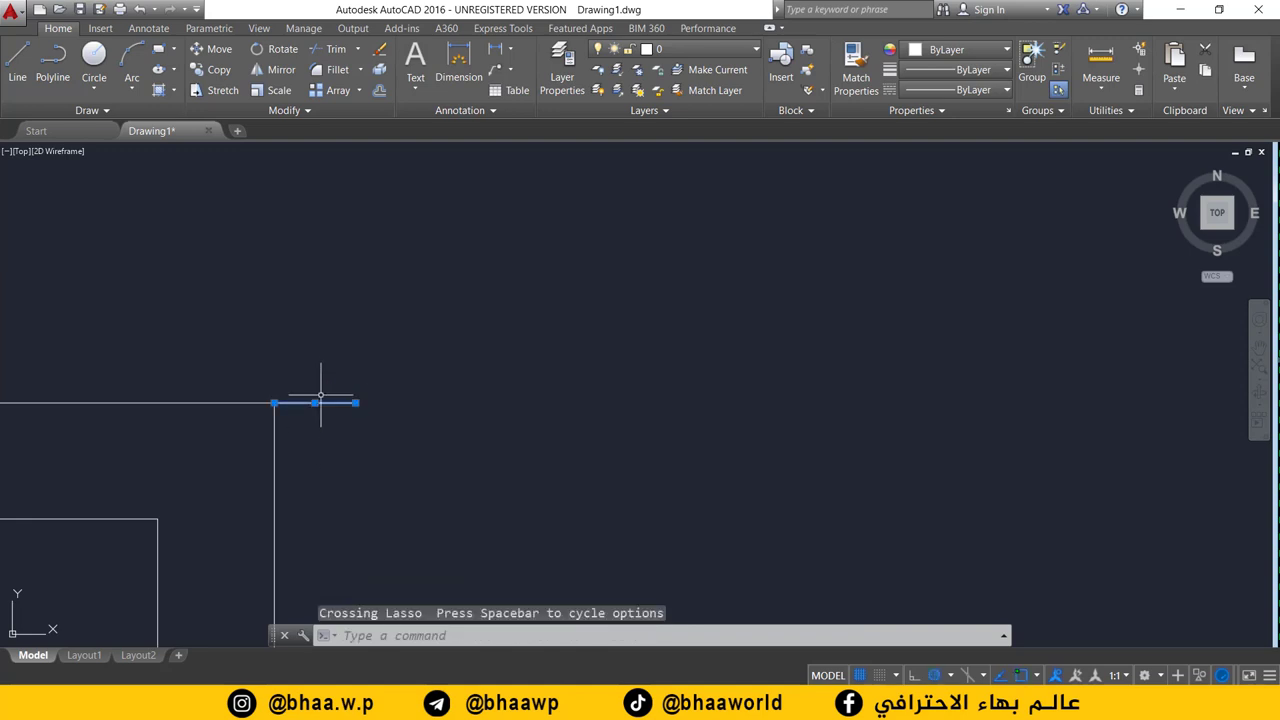
key("Delete")
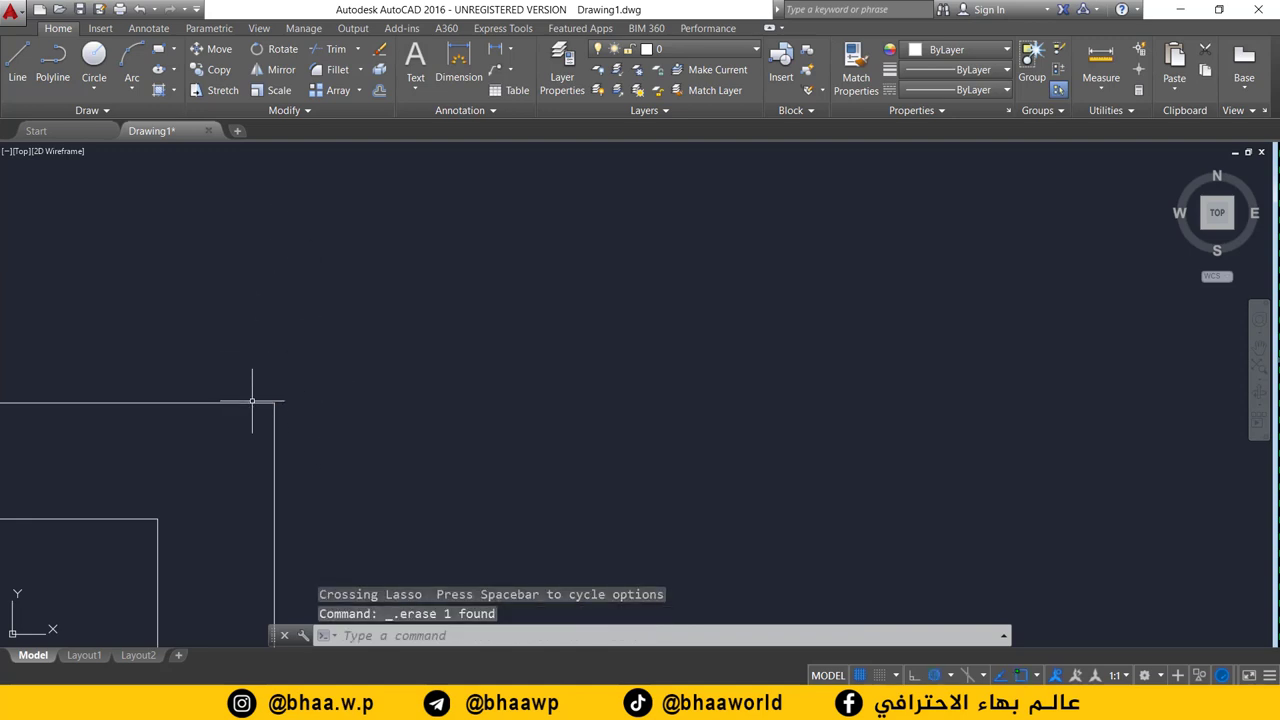
Draw a horizontal line from where the frame edges' extensions meet, then erase it
middle_click_drag(252, 401, 366, 257)
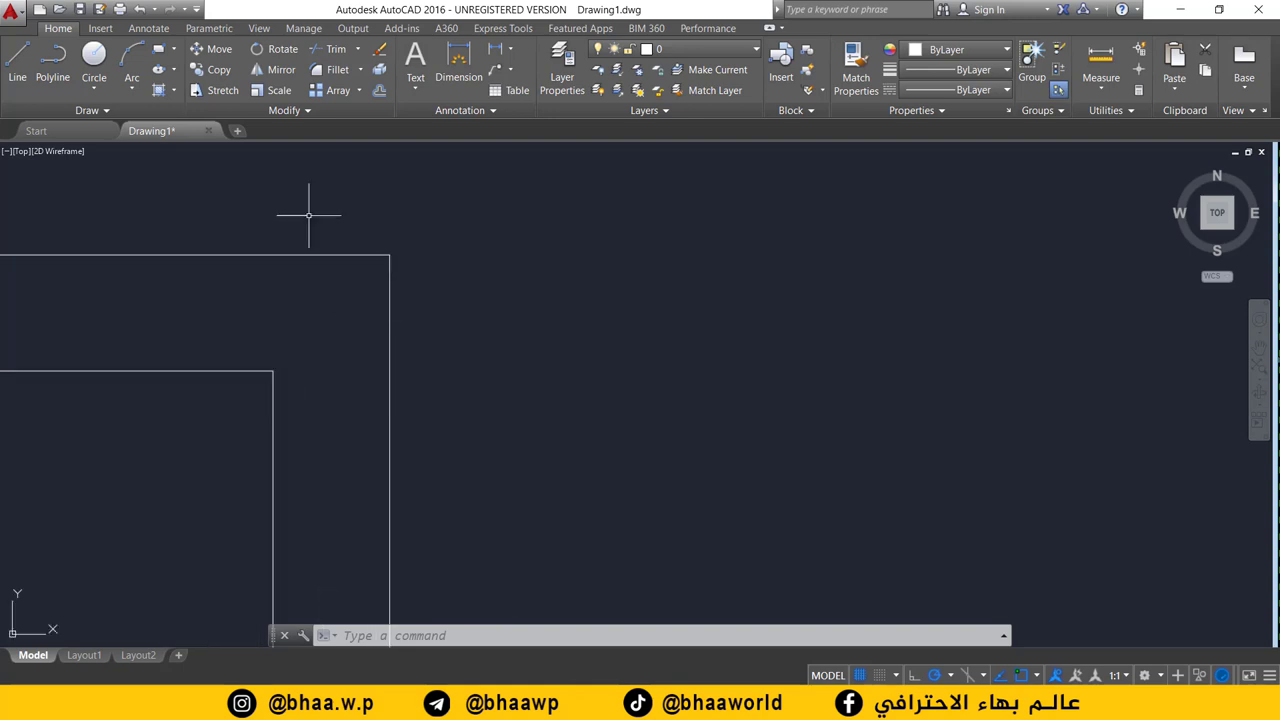
left_click(17, 65)
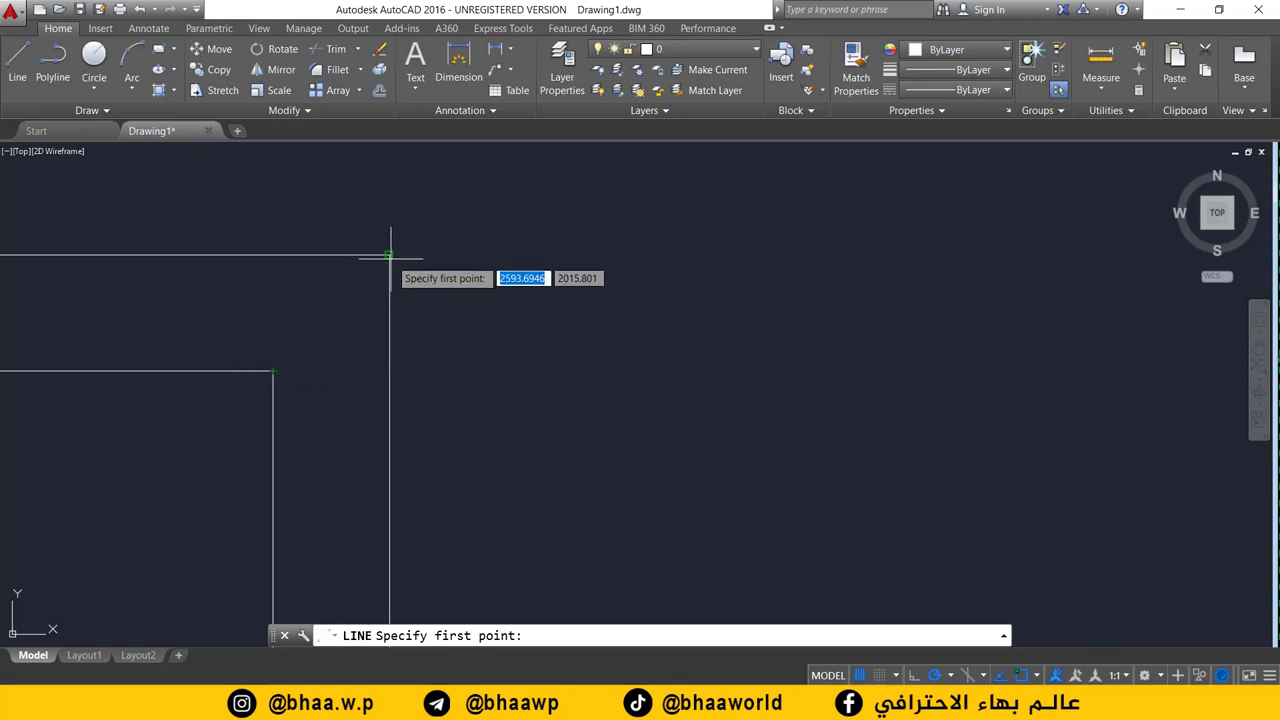
left_click(389, 371)
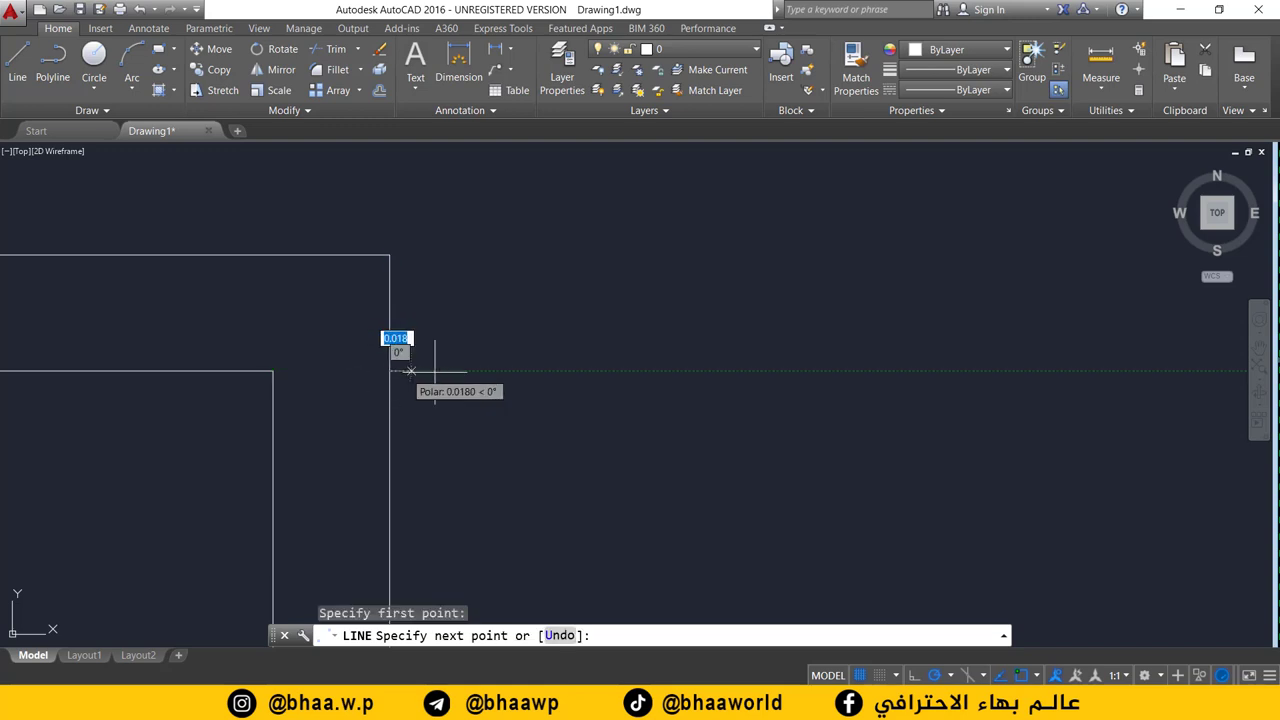
left_click(736, 371)
key("Return")
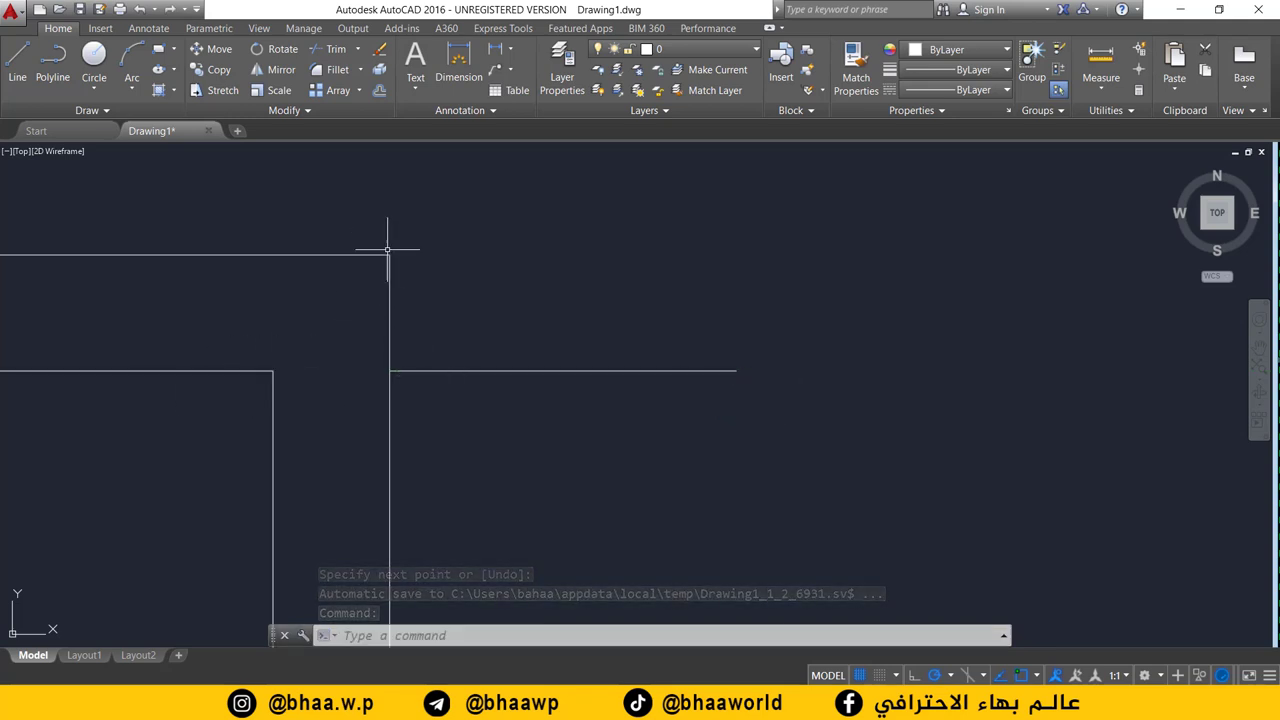
scroll(349, 286, "up", 5)
middle_click_drag(349, 286, 360, 391)
scroll(471, 414, "down", 3)
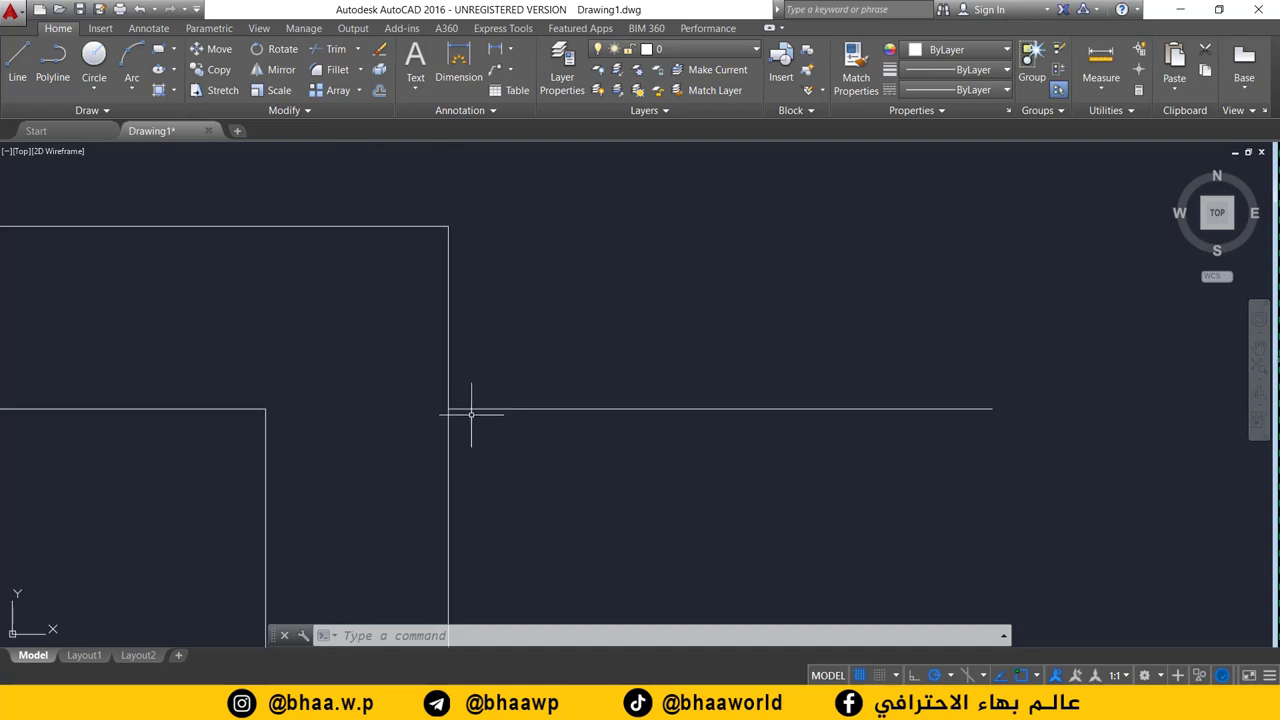
scroll(645, 393, "down", 3)
left_click_drag(762, 368, 485, 420)
key("Delete")
Re-center the double-framed rectangle in the view
scroll(557, 437, "down", 4)
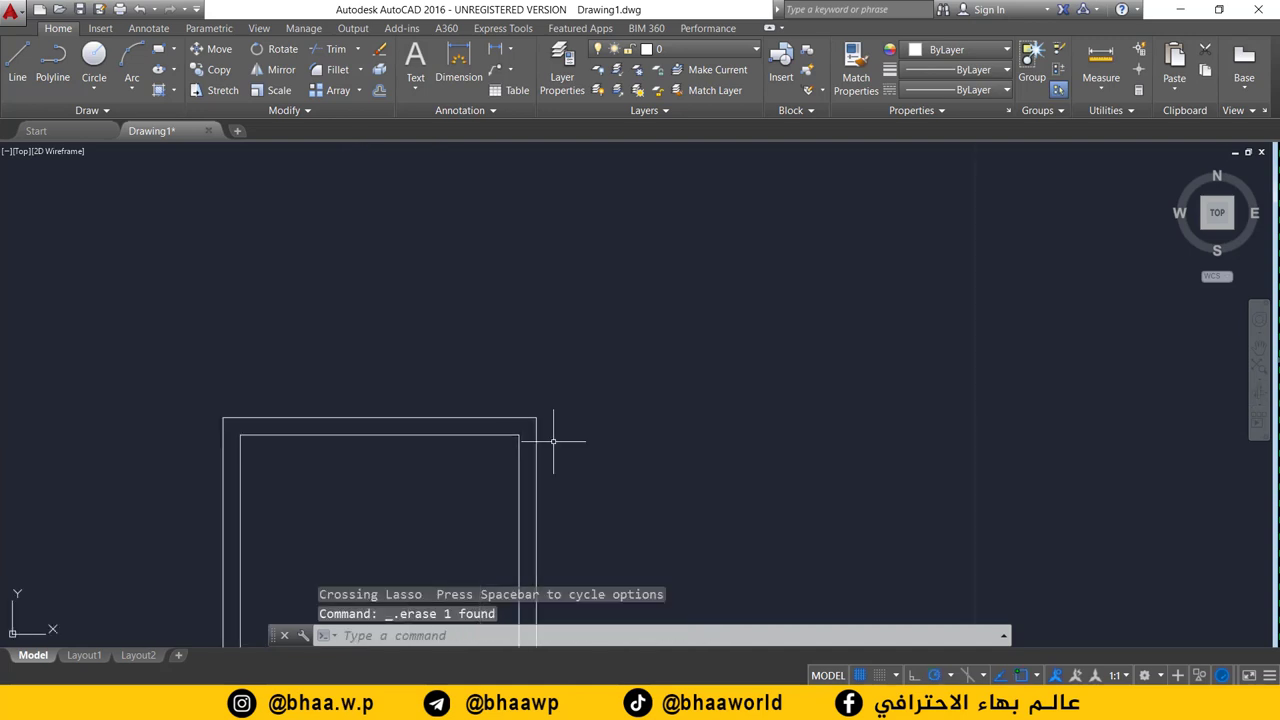
mouse_move(557, 437)
middle_mouse_down()
mouse_move(503, 363)
mouse_move(571, 286)
middle_mouse_up()
scroll(480, 354, "down", 3)
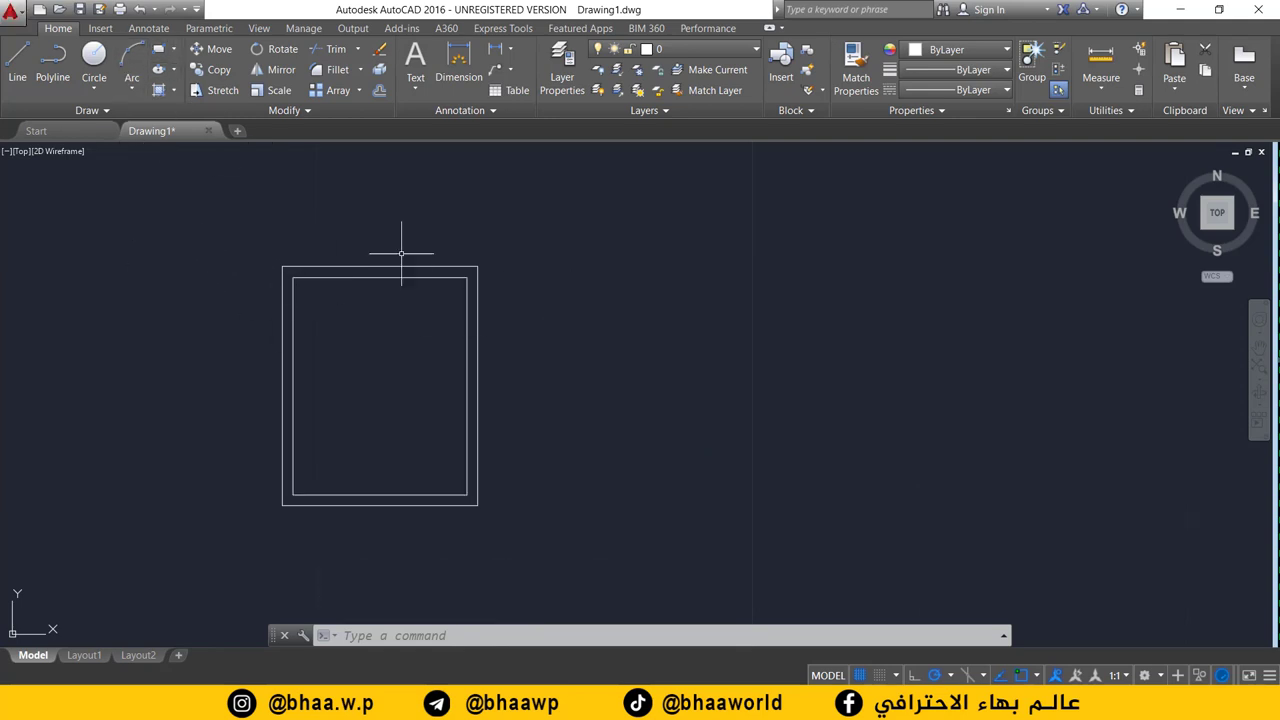
middle_click_drag(510, 354, 402, 334)
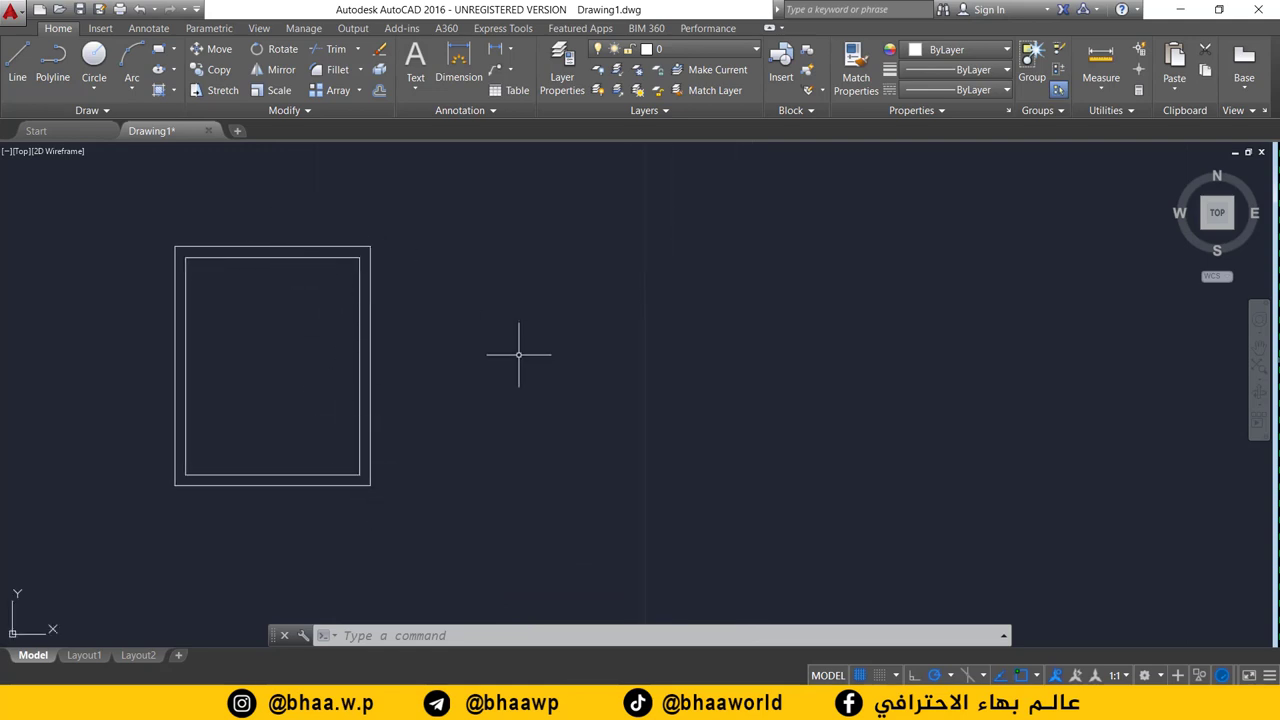
mouse_move(339, 328)
middle_mouse_down()
mouse_move(385, 341)
mouse_move(314, 340)
middle_mouse_up()
middle_click_drag(201, 279, 335, 256)
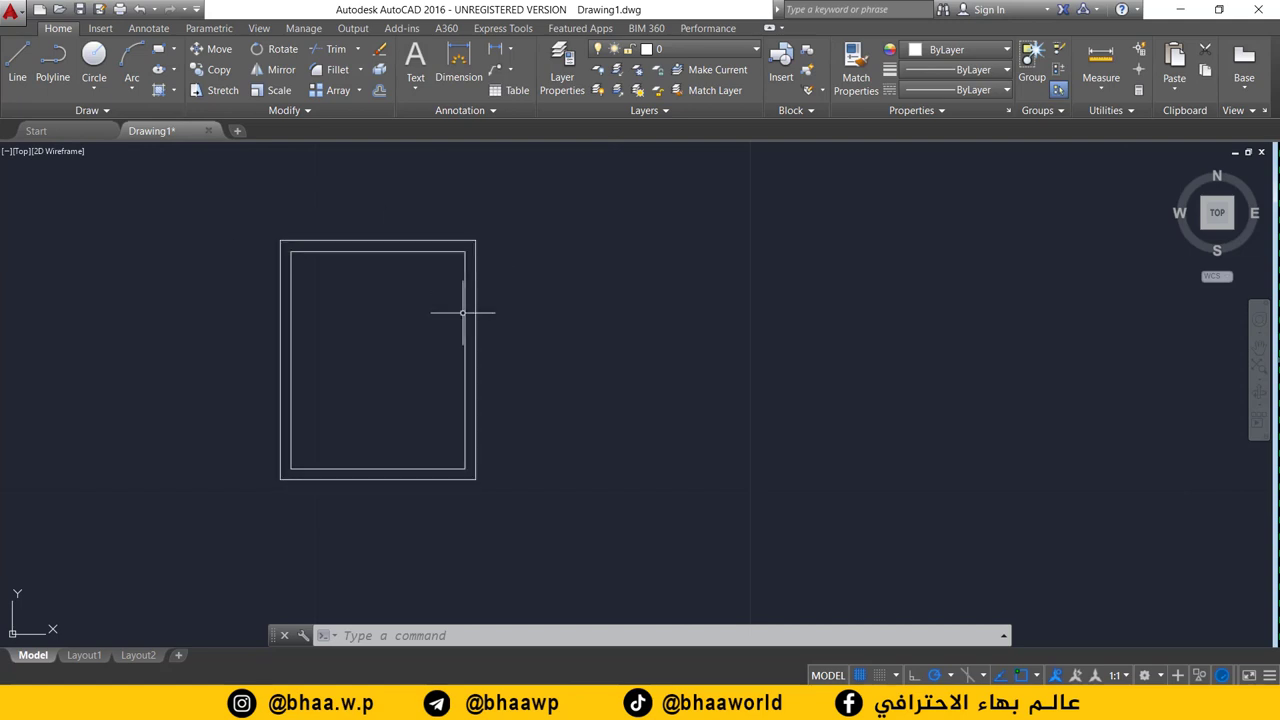
Draw a 4 × 5 rectangle from line segments beside the double frame, closing at the start corner
left_click(17, 65)
middle_click_drag(440, 271, 218, 290)
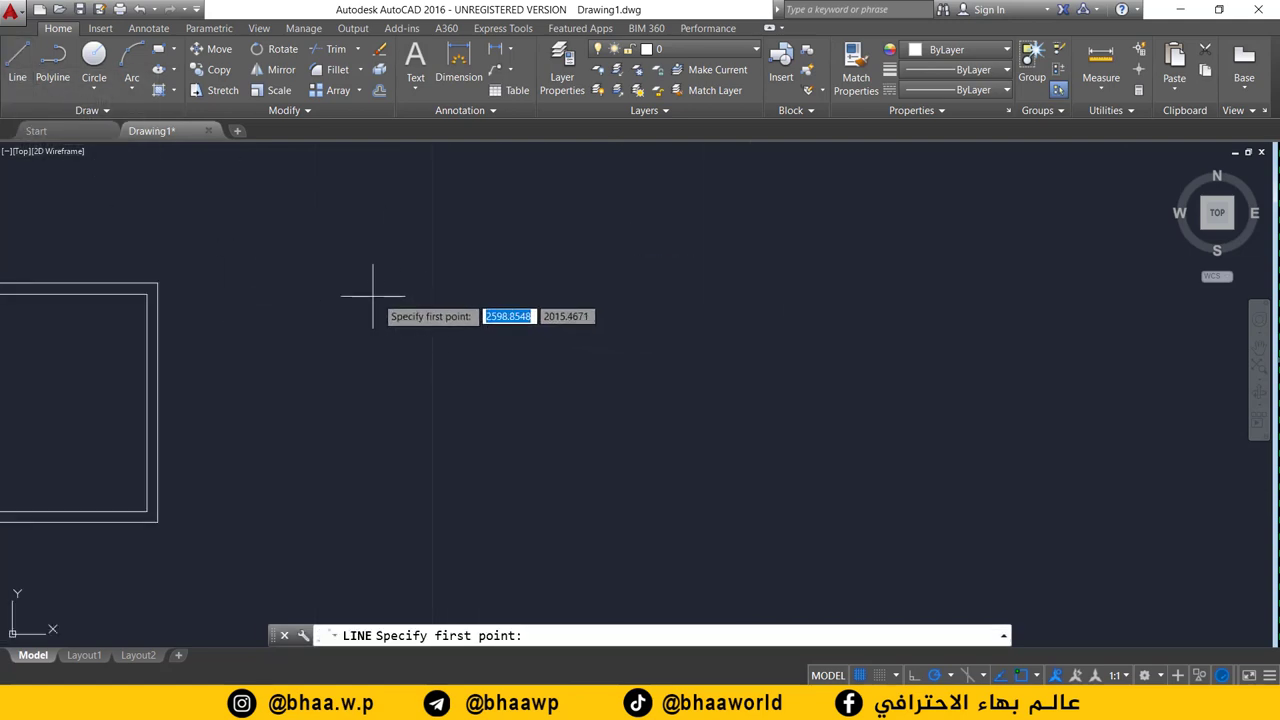
left_click(349, 290)
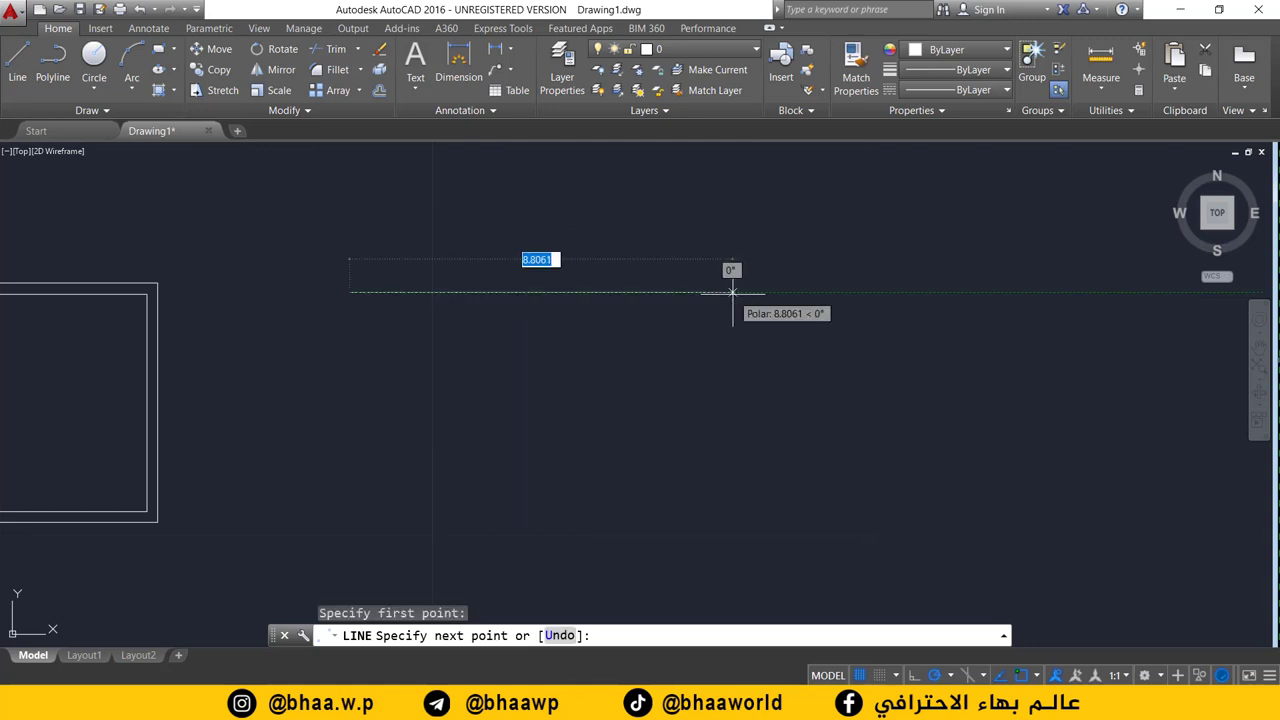
type("4")
key("Return")
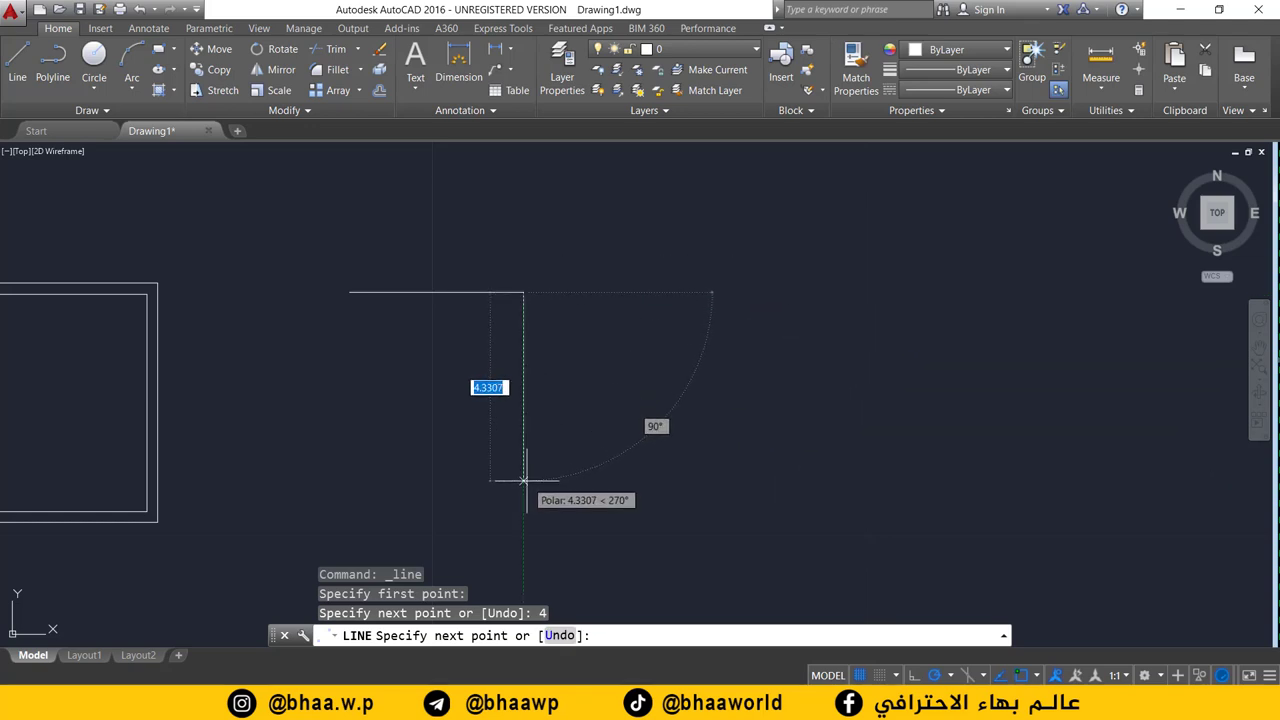
type("5")
key("Return")
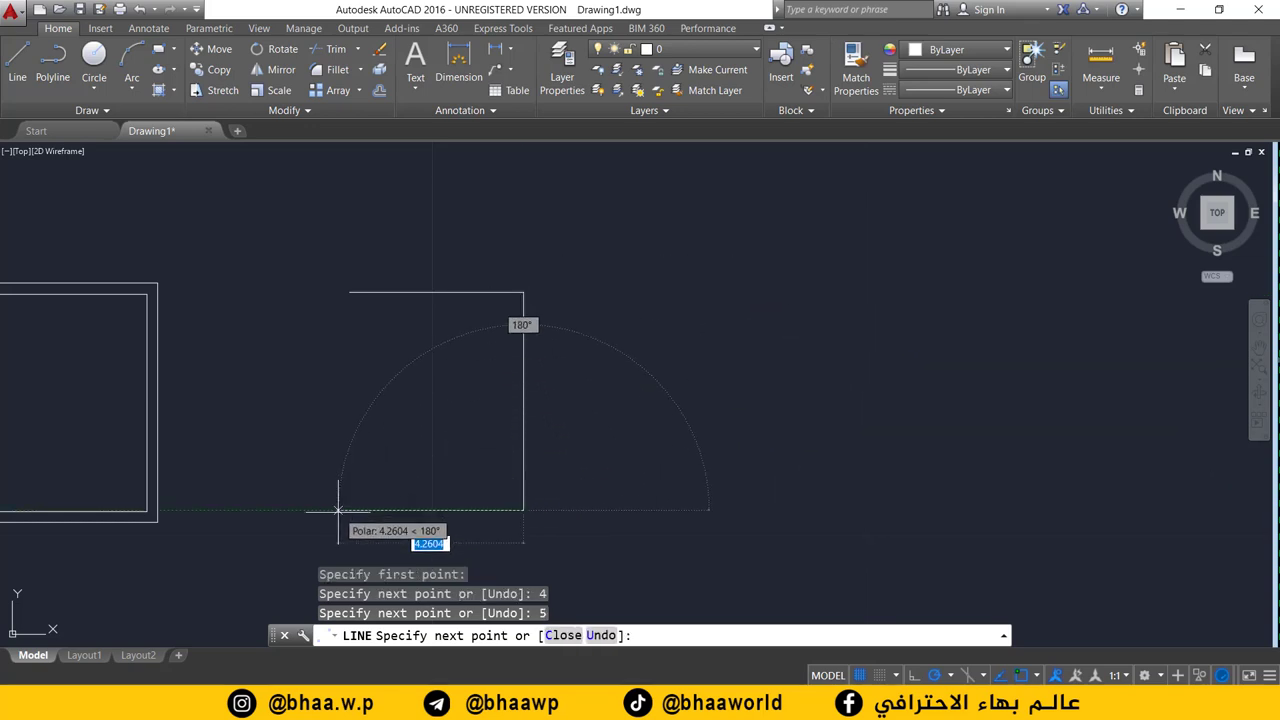
type("5")
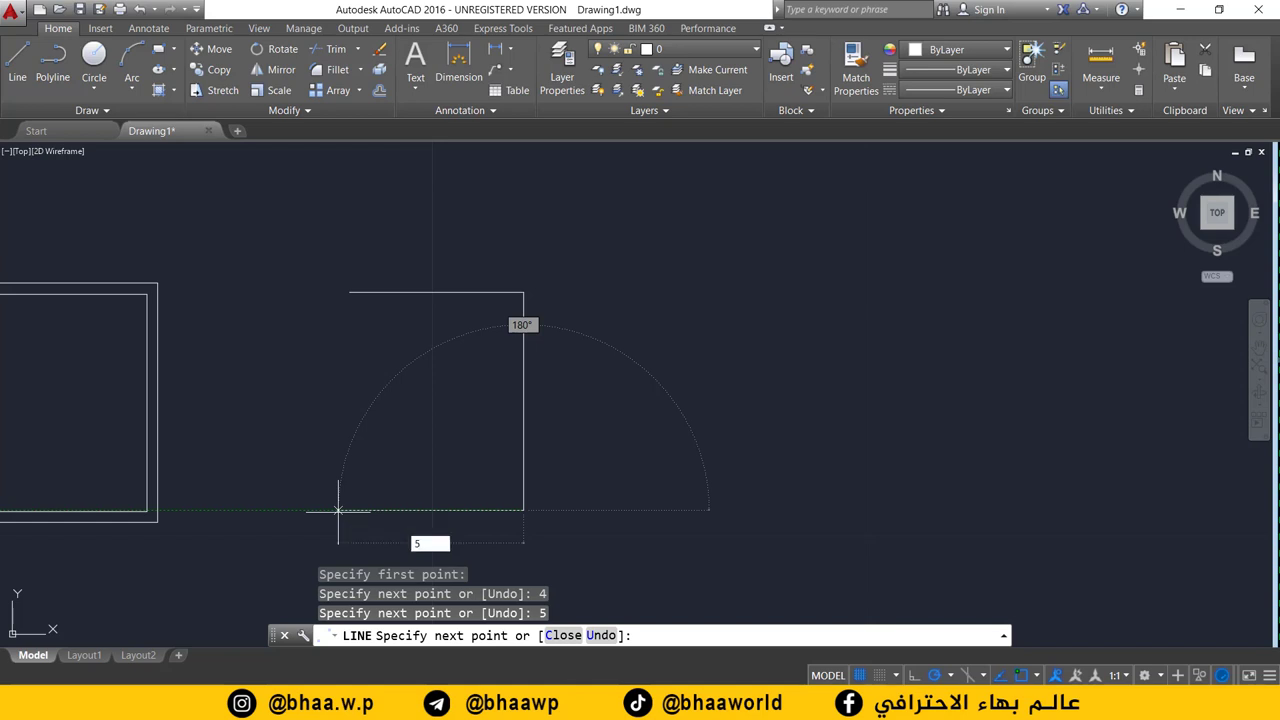
key("Return")
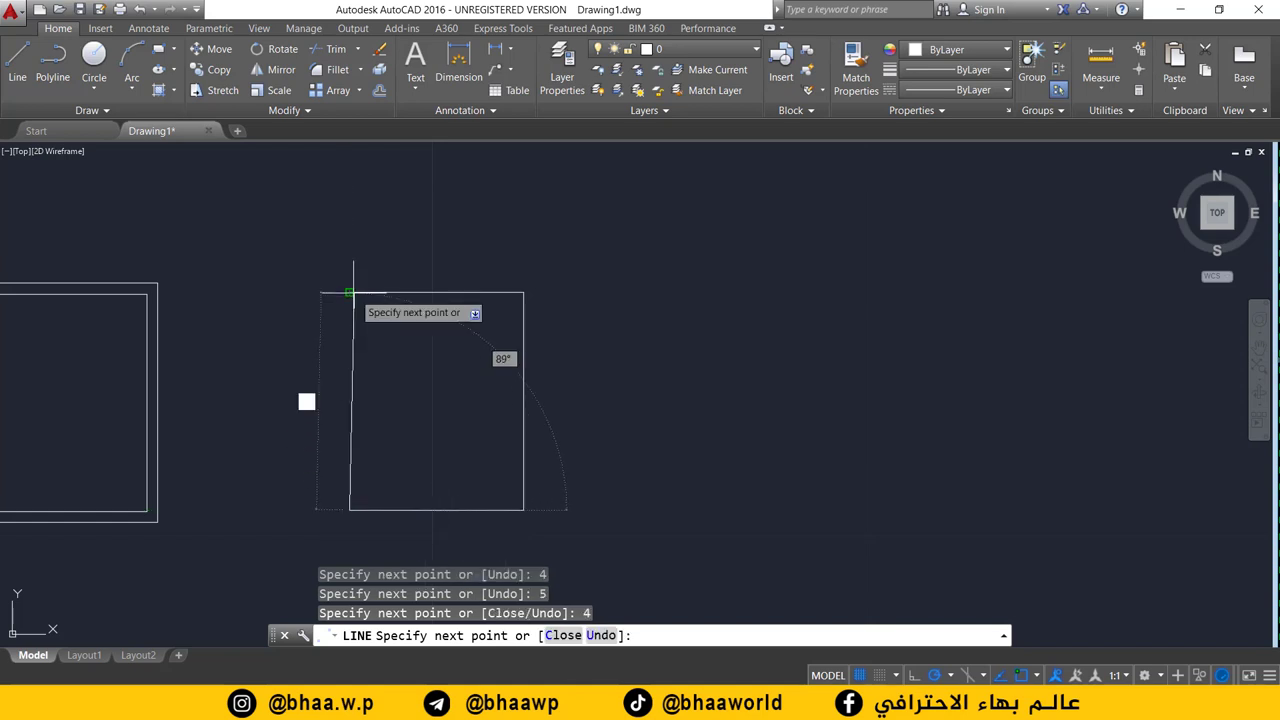
left_click(349, 292)
key("Return")
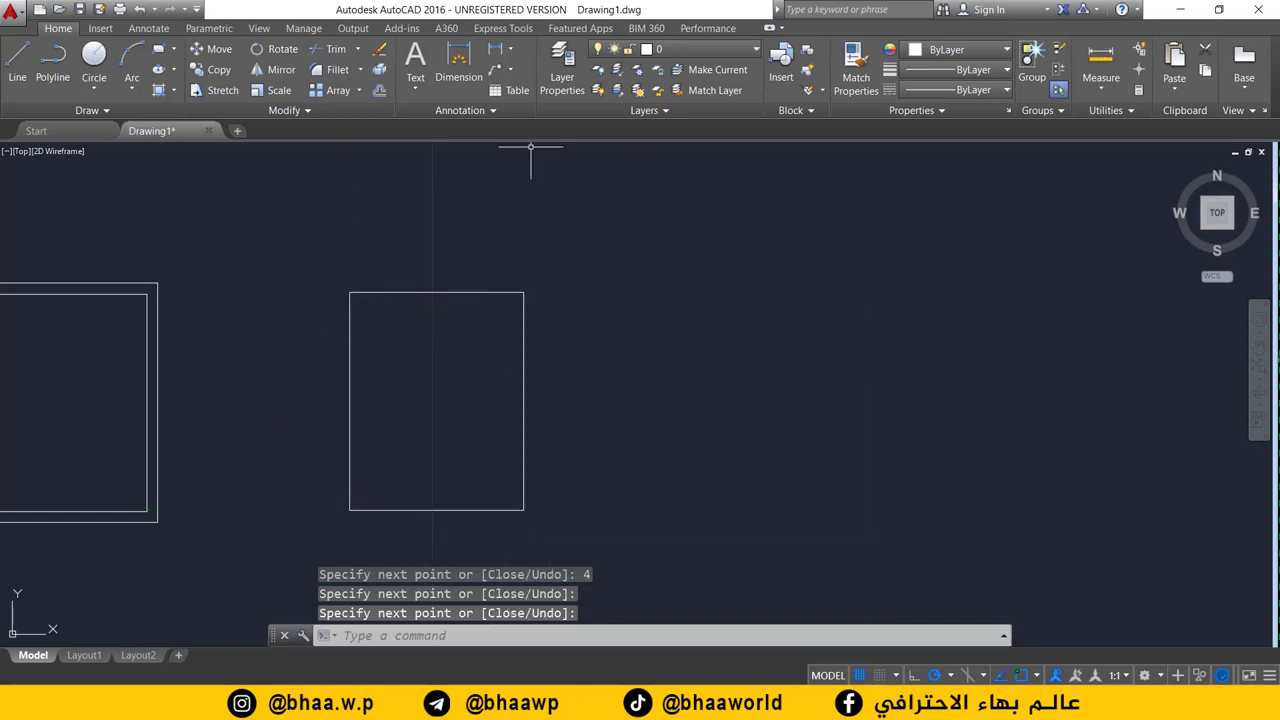
Offset the bottom, right, top and left edges each 0.25 outward
left_click(379, 90)
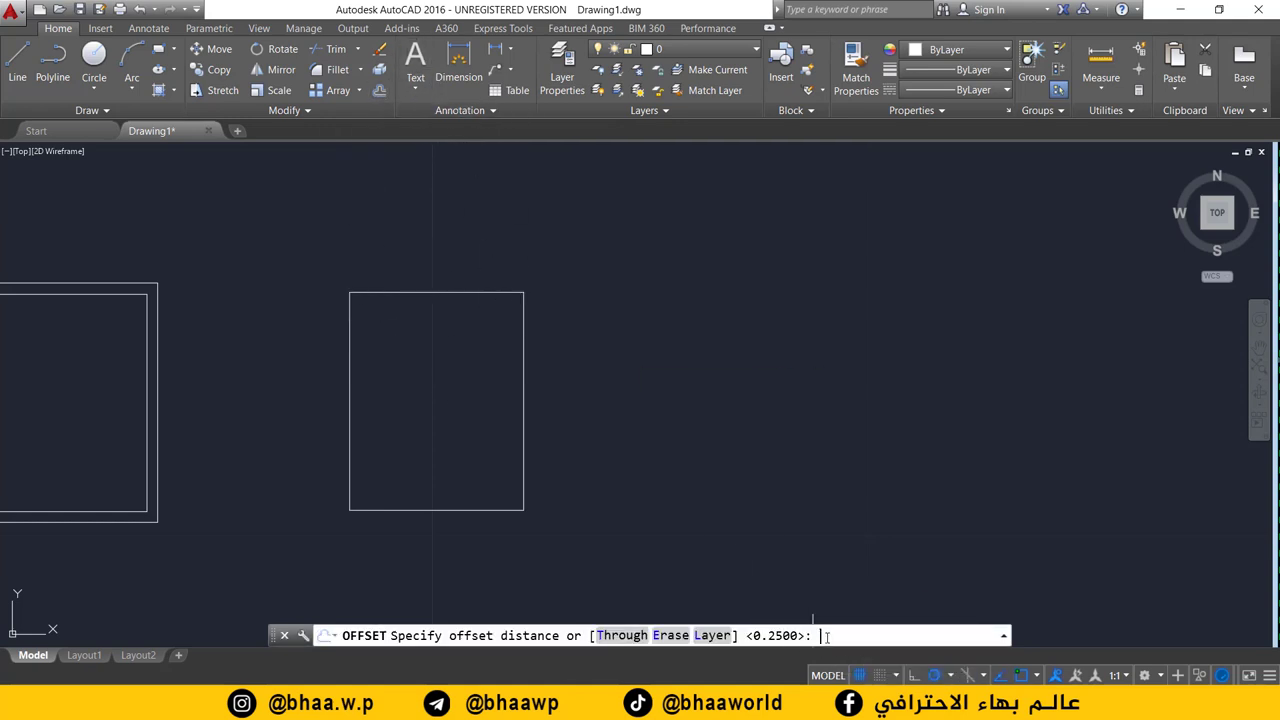
type("0.25")
key("Return")
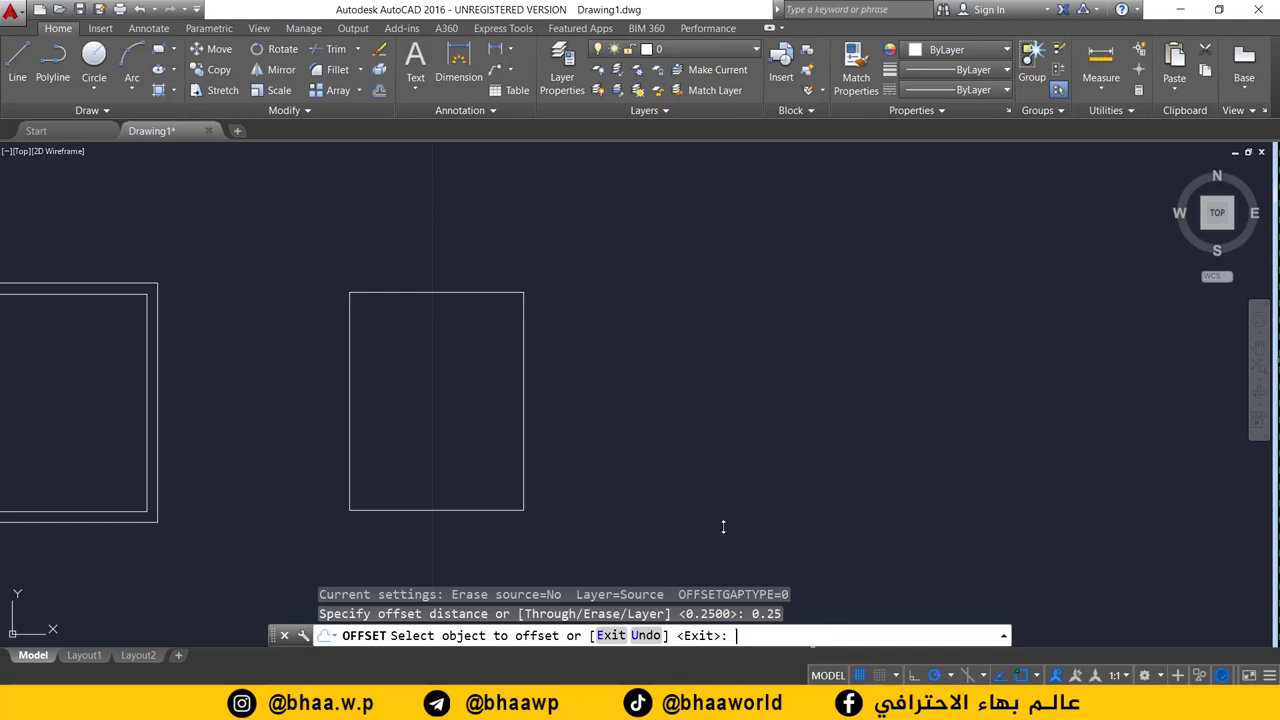
left_click(400, 510)
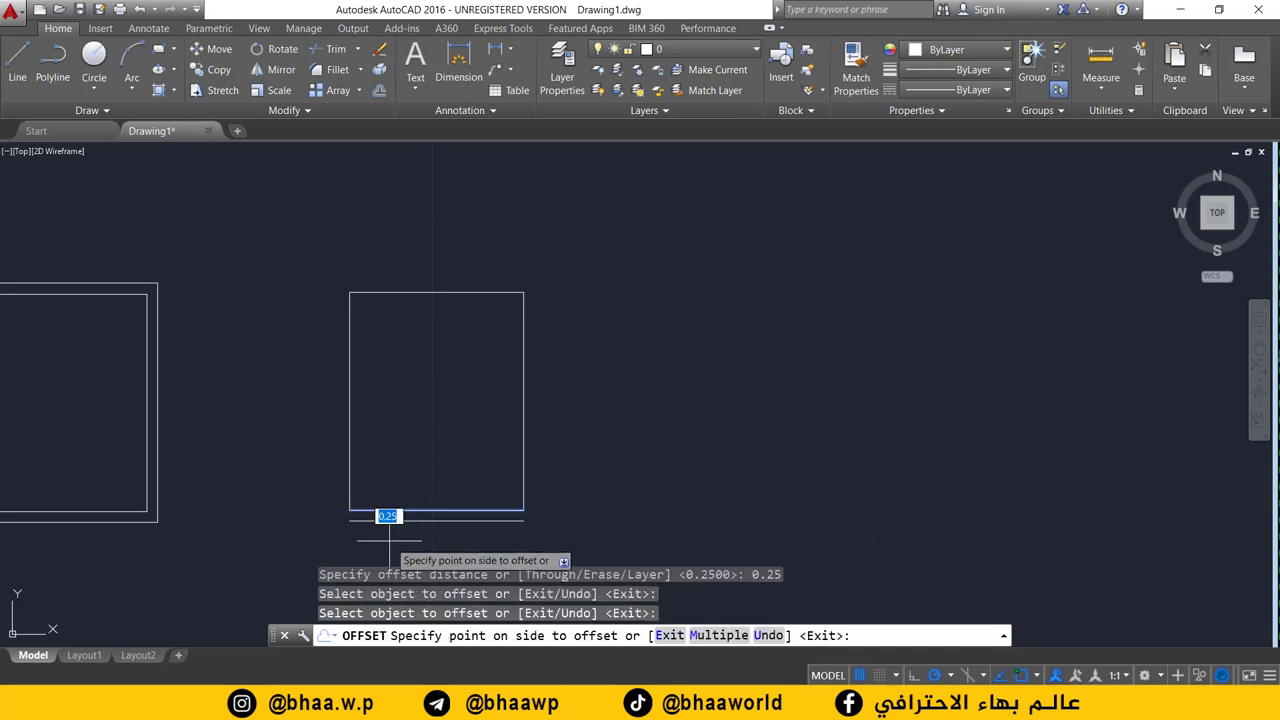
left_click(383, 515)
left_click(524, 444)
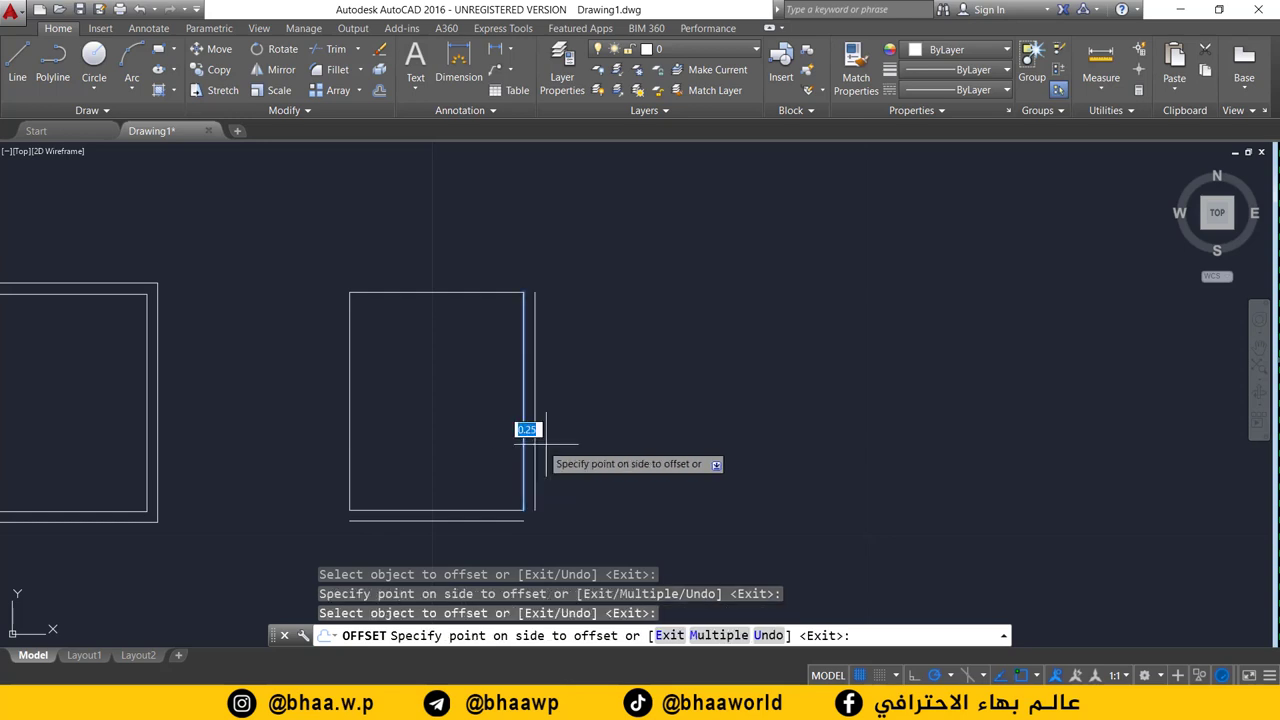
left_click(535, 435)
left_click(470, 292)
left_click(470, 274)
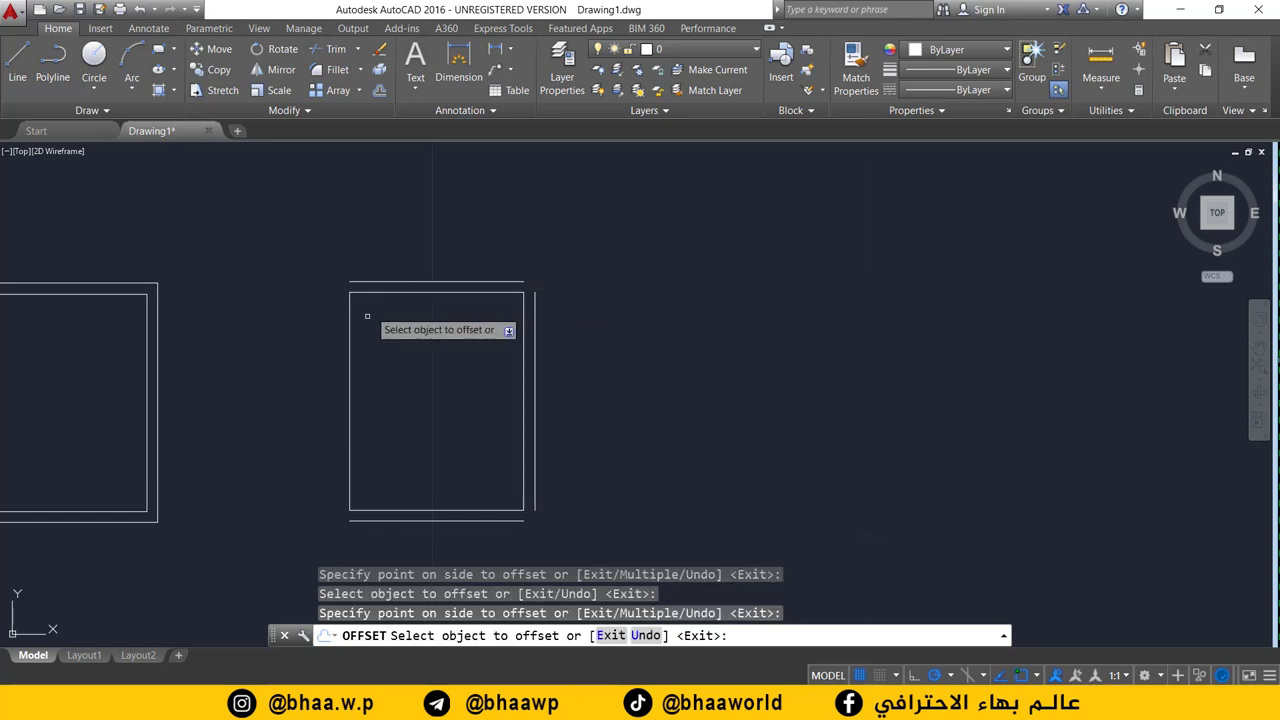
left_click(349, 337)
left_click(338, 335)
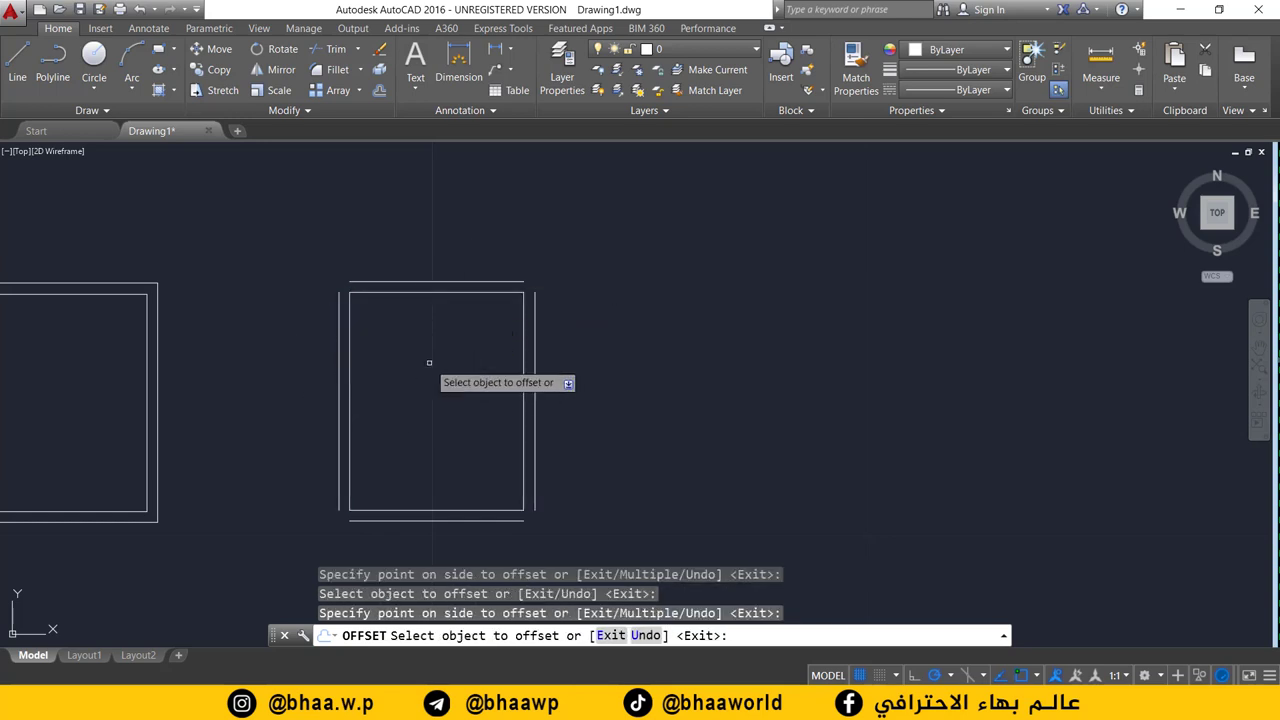
middle_click_drag(476, 377, 509, 333)
scroll(540, 365, "up", 2)
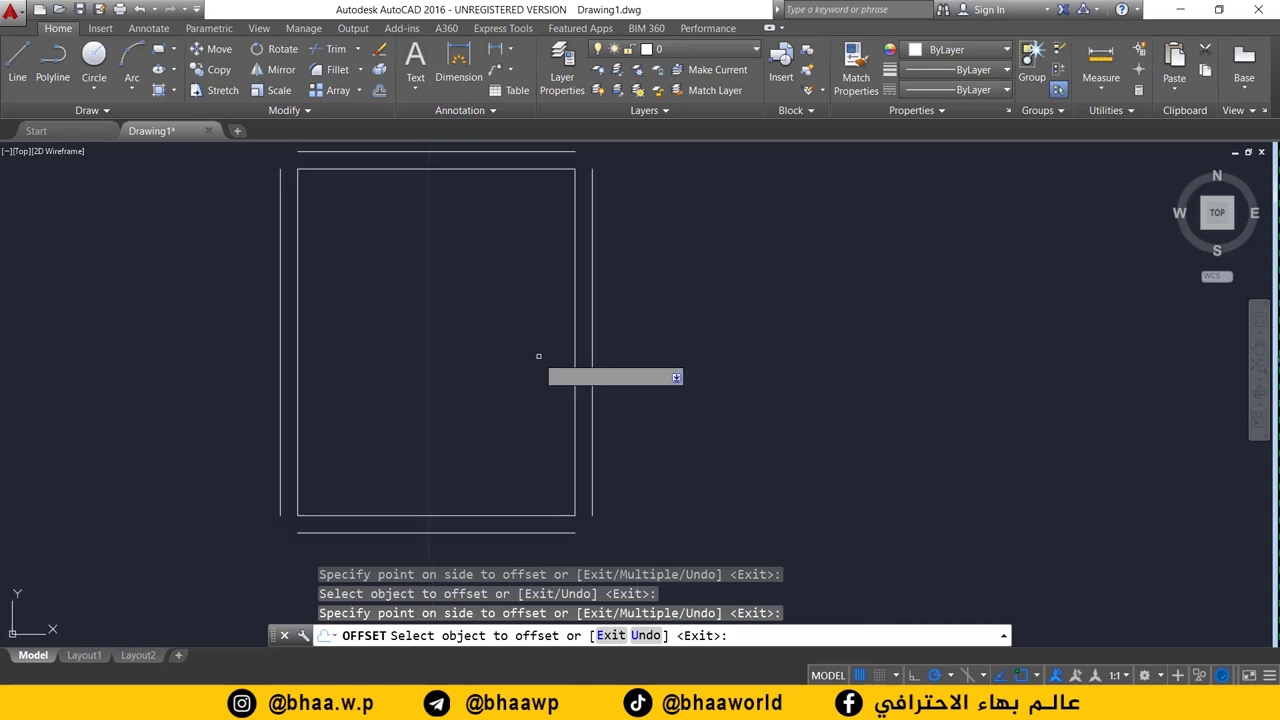
scroll(513, 370, "down", 2)
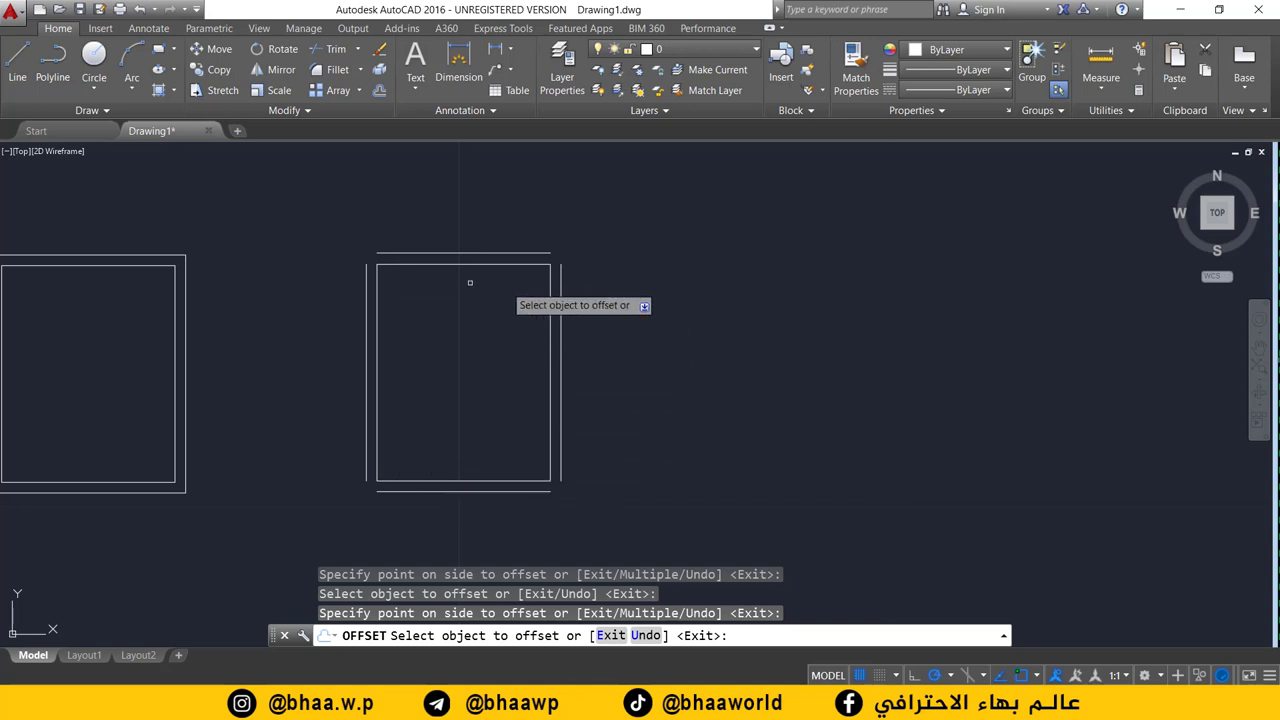
key("Escape")
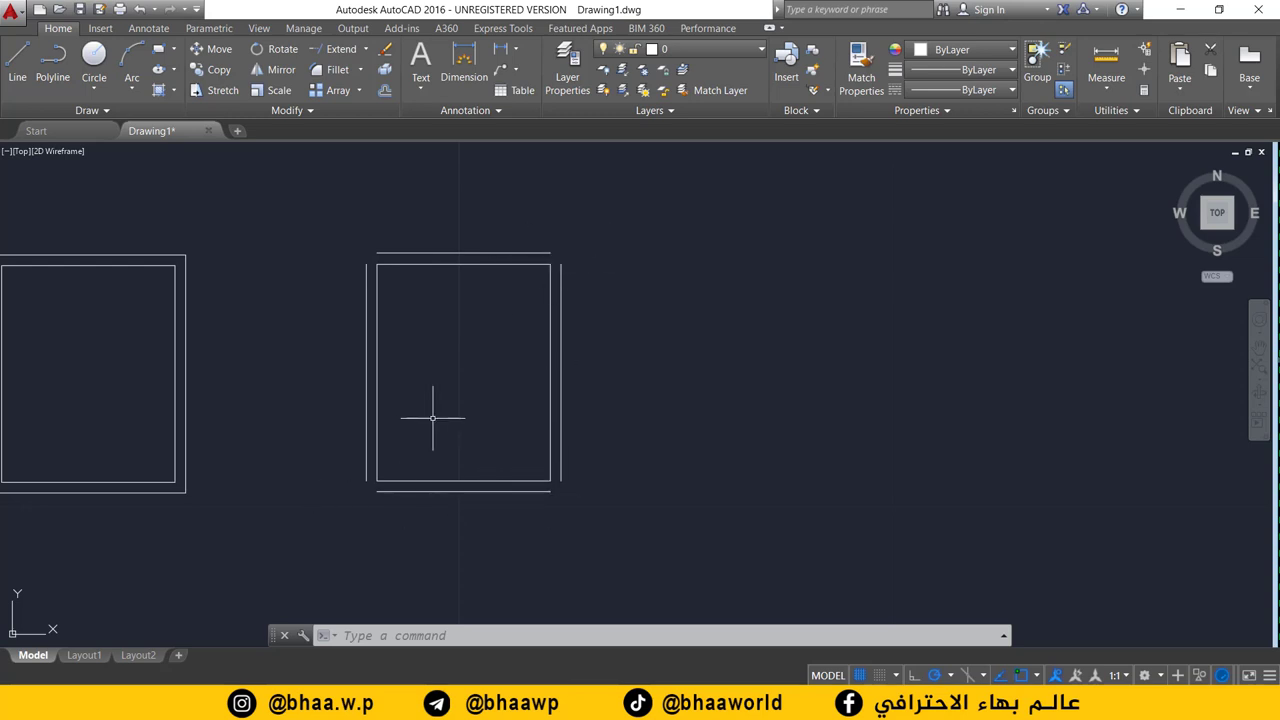
Undo the extend and offset changes and clear the trial edge selections
key("ctrl+z")
key("ctrl+z")
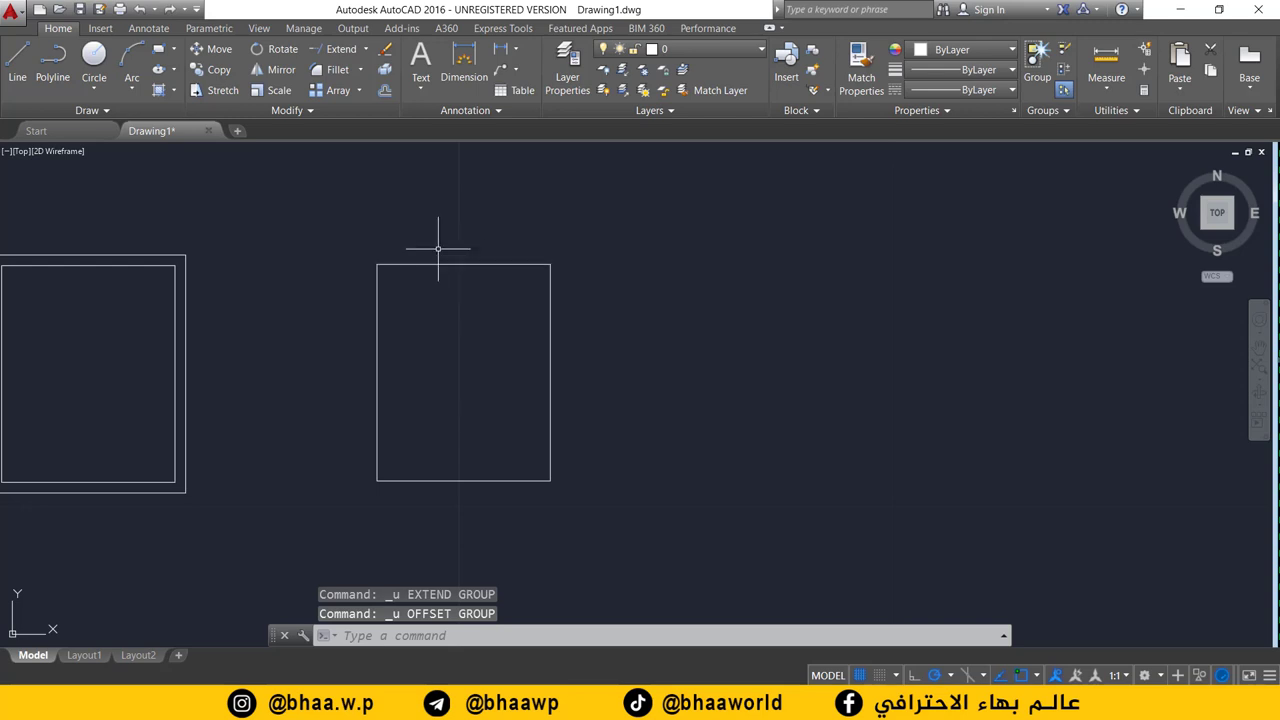
left_click(483, 264)
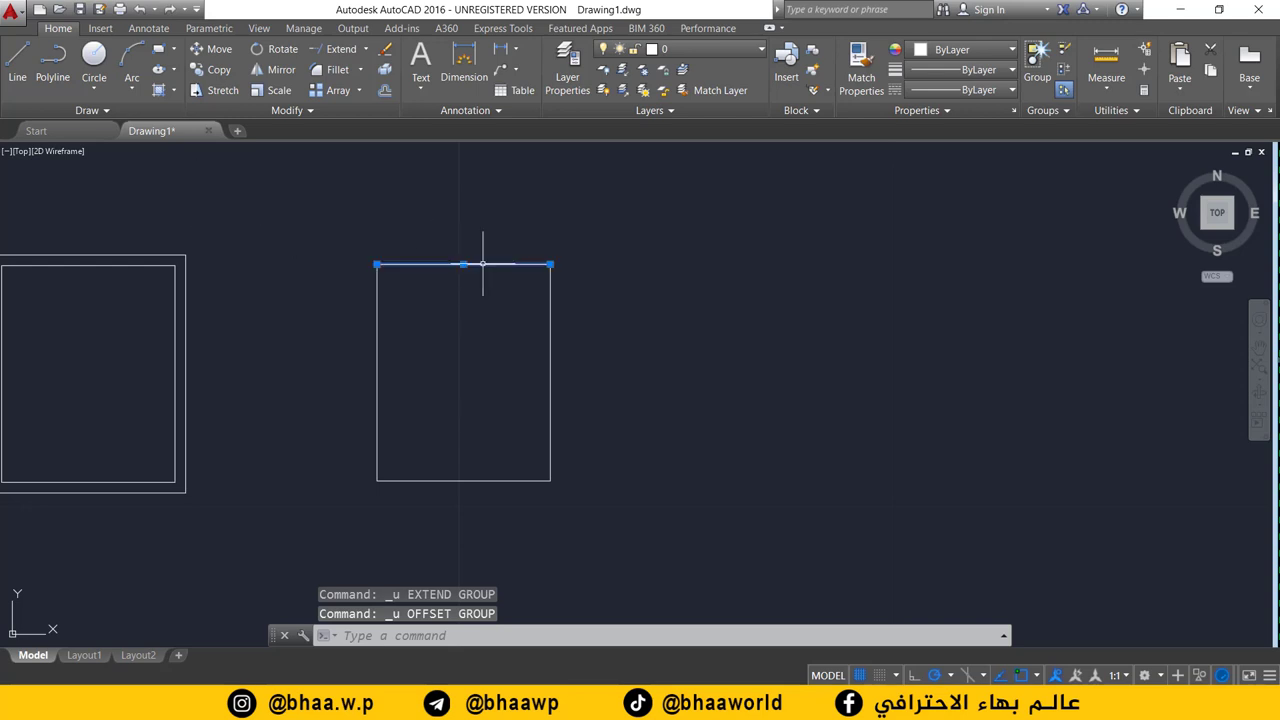
left_click(377, 331)
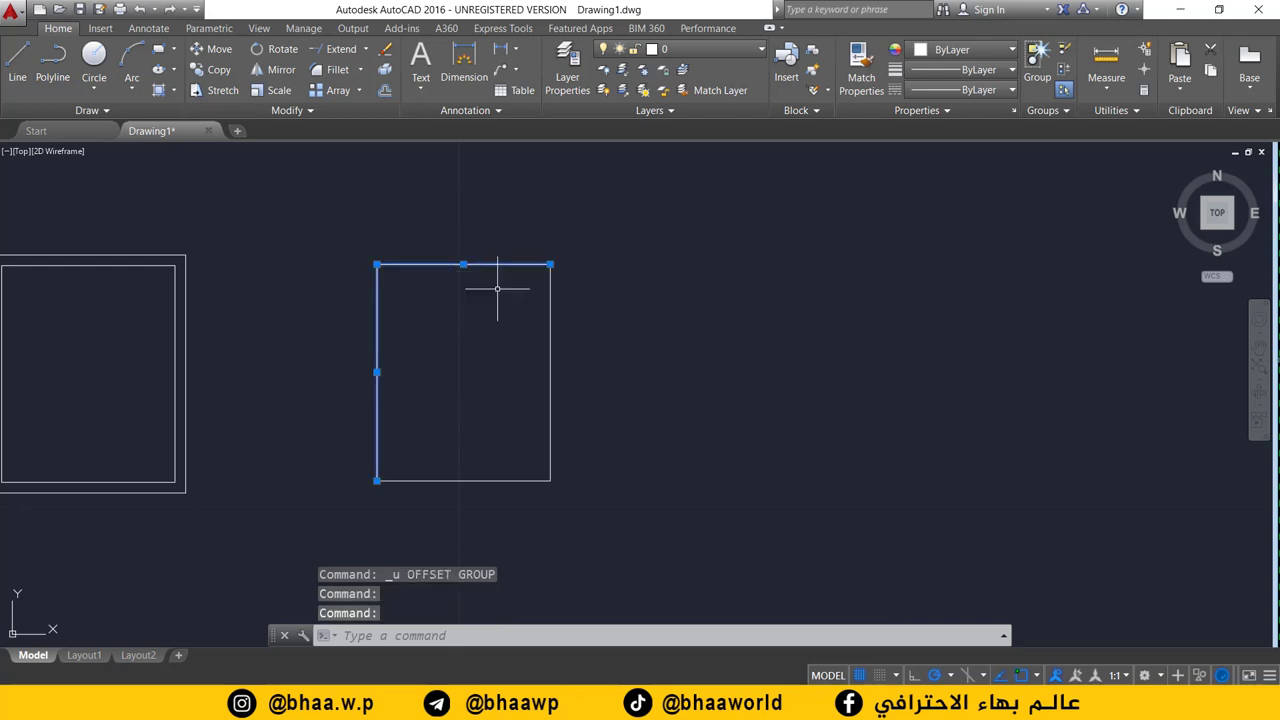
key("Escape")
key("Escape")
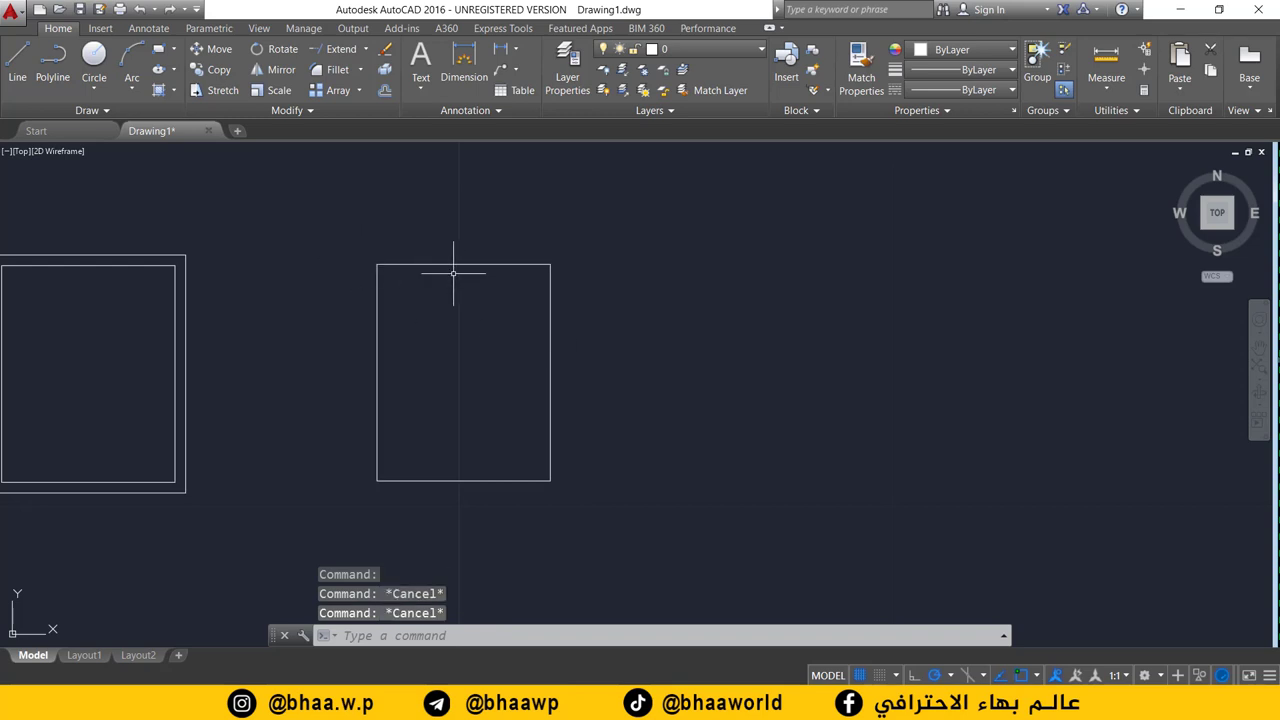
mouse_move(643, 235)
left_mouse_down()
mouse_move(324, 451)
mouse_move(569, 315)
mouse_move(443, 314)
left_mouse_up()
key("Escape")
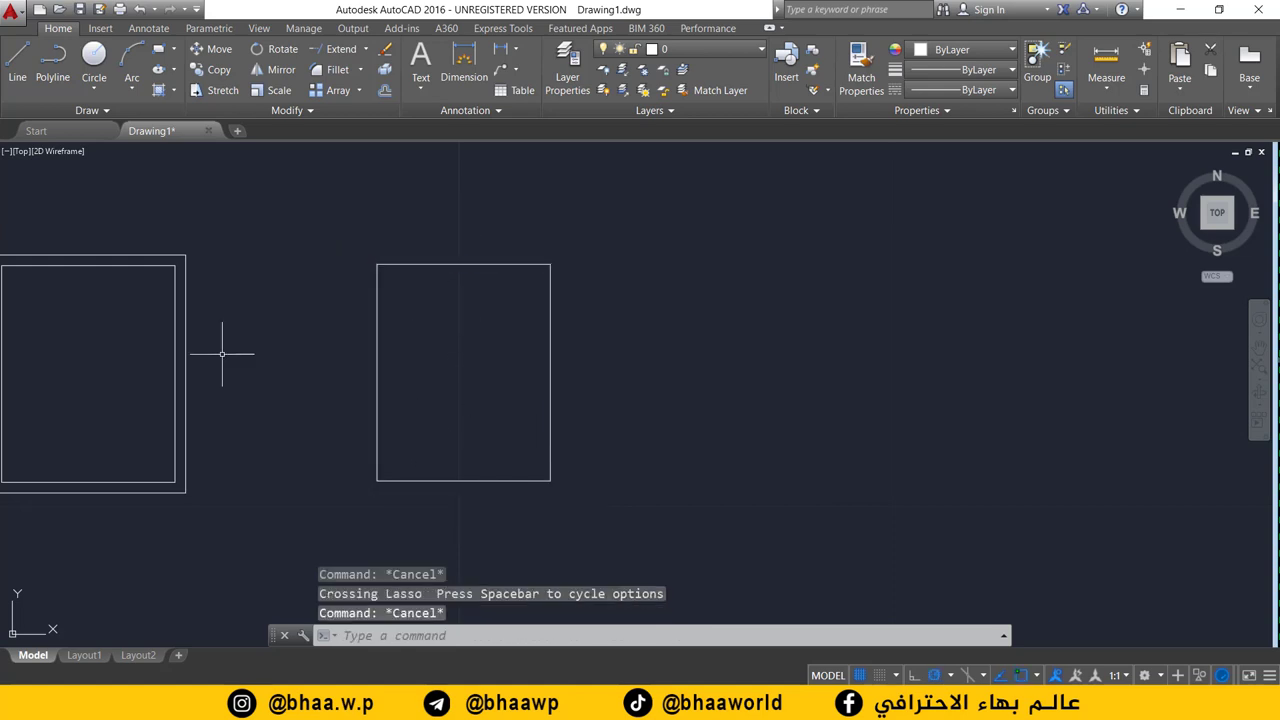
Crossing-select the middle rectangle's four sides and join them into one polyline
left_click(610, 239)
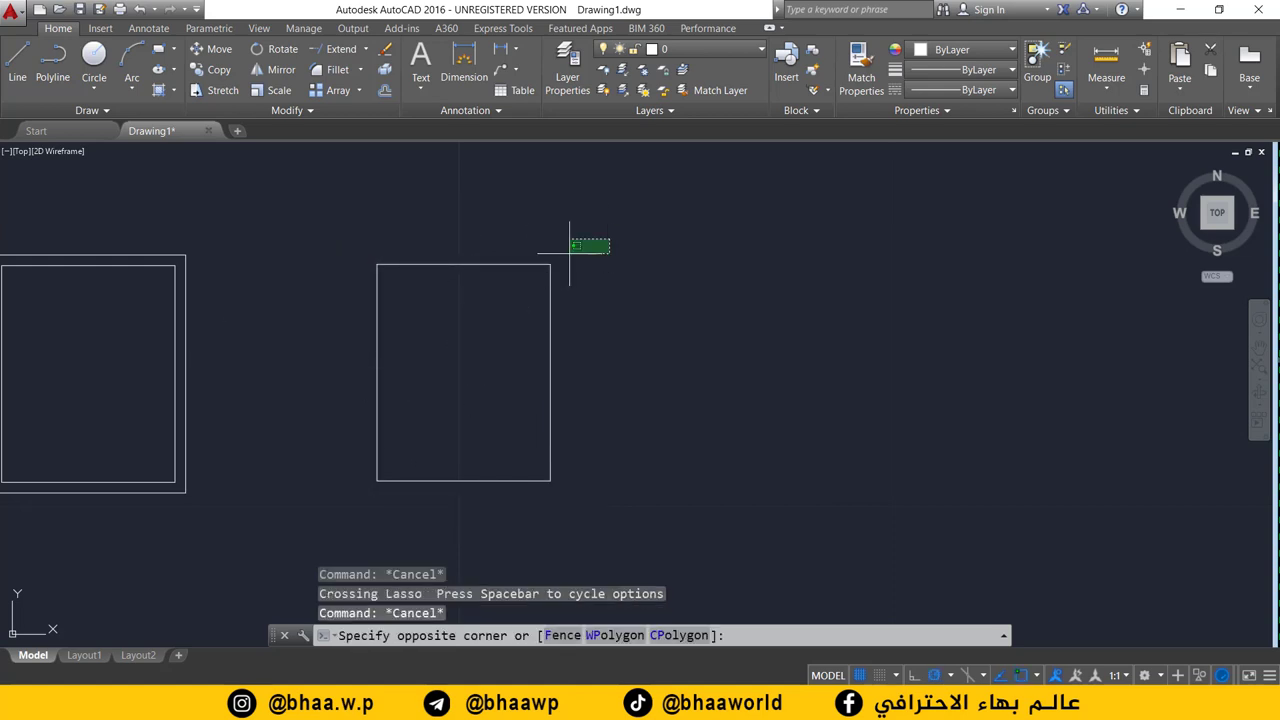
mouse_move(569, 253)
left_mouse_down()
mouse_move(290, 390)
mouse_move(594, 508)
left_mouse_up()
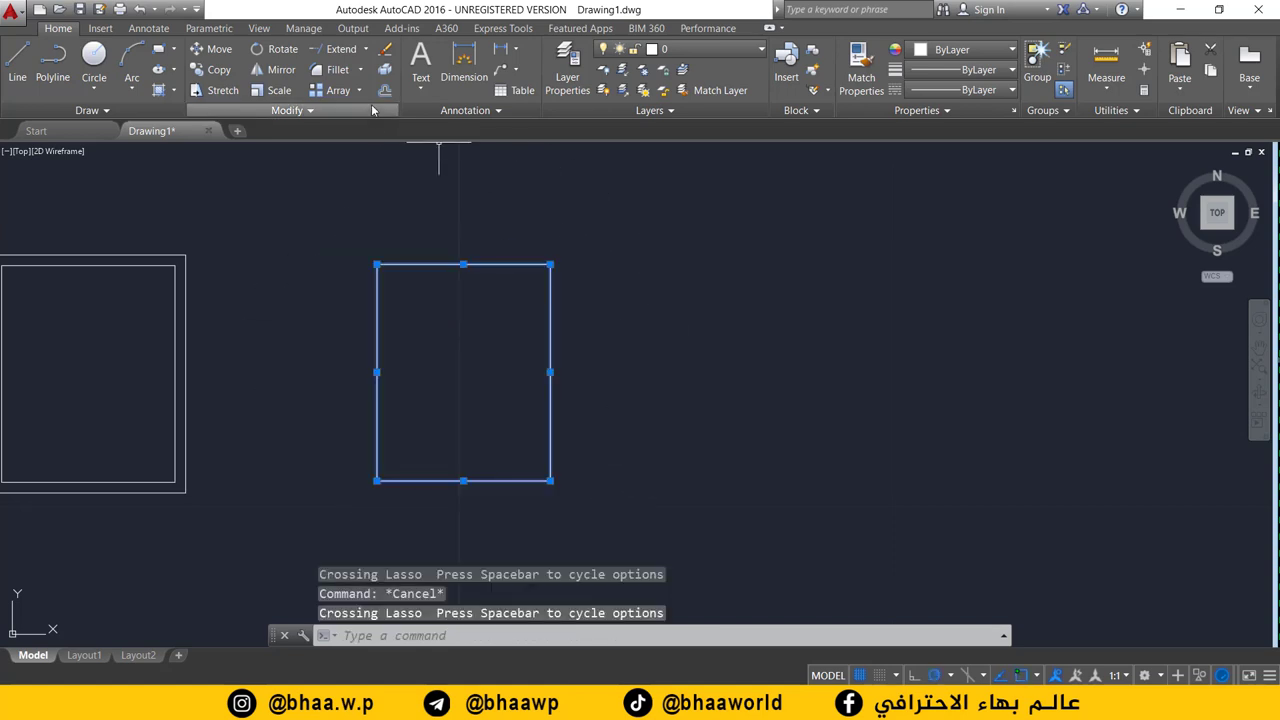
left_click(340, 110)
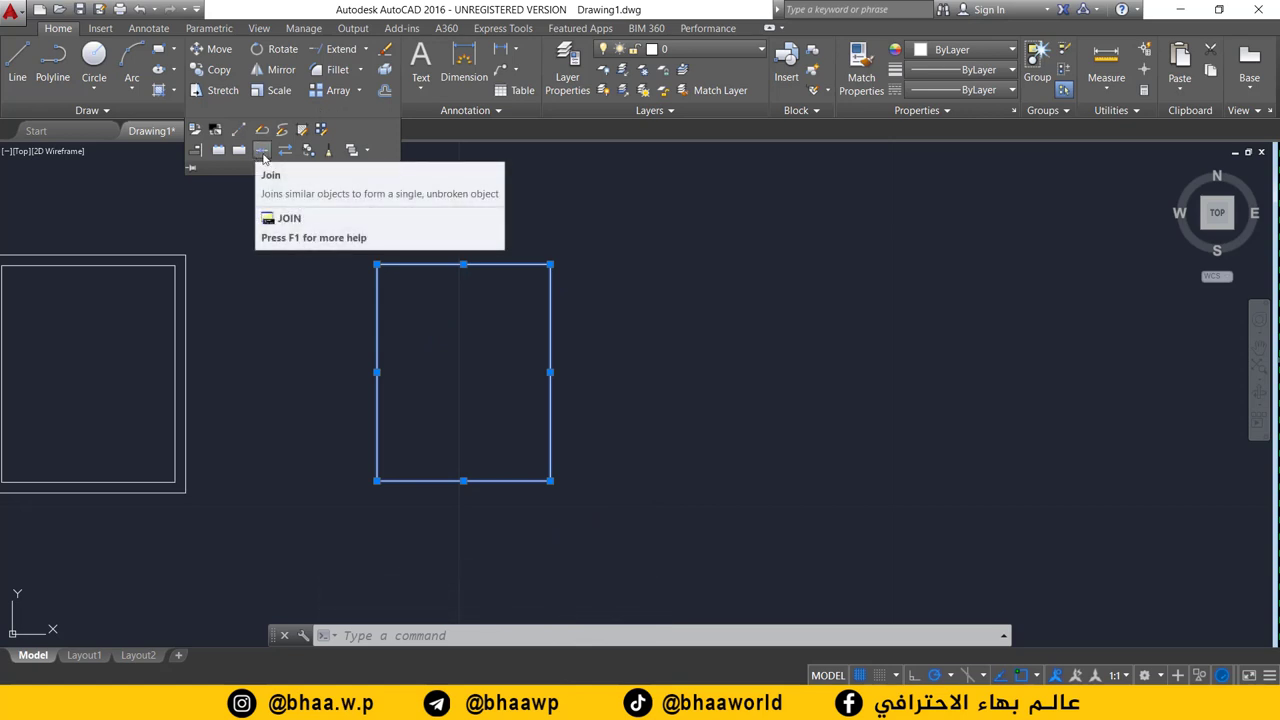
left_click(262, 152)
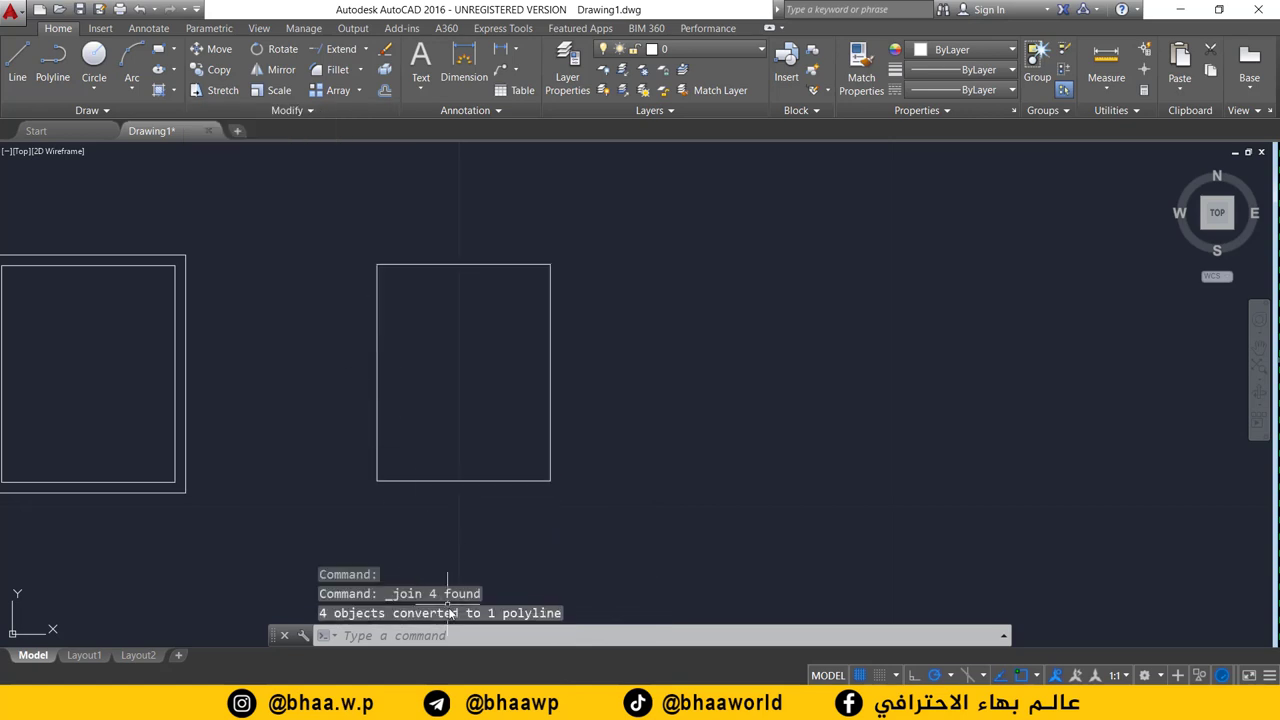
left_click(459, 264)
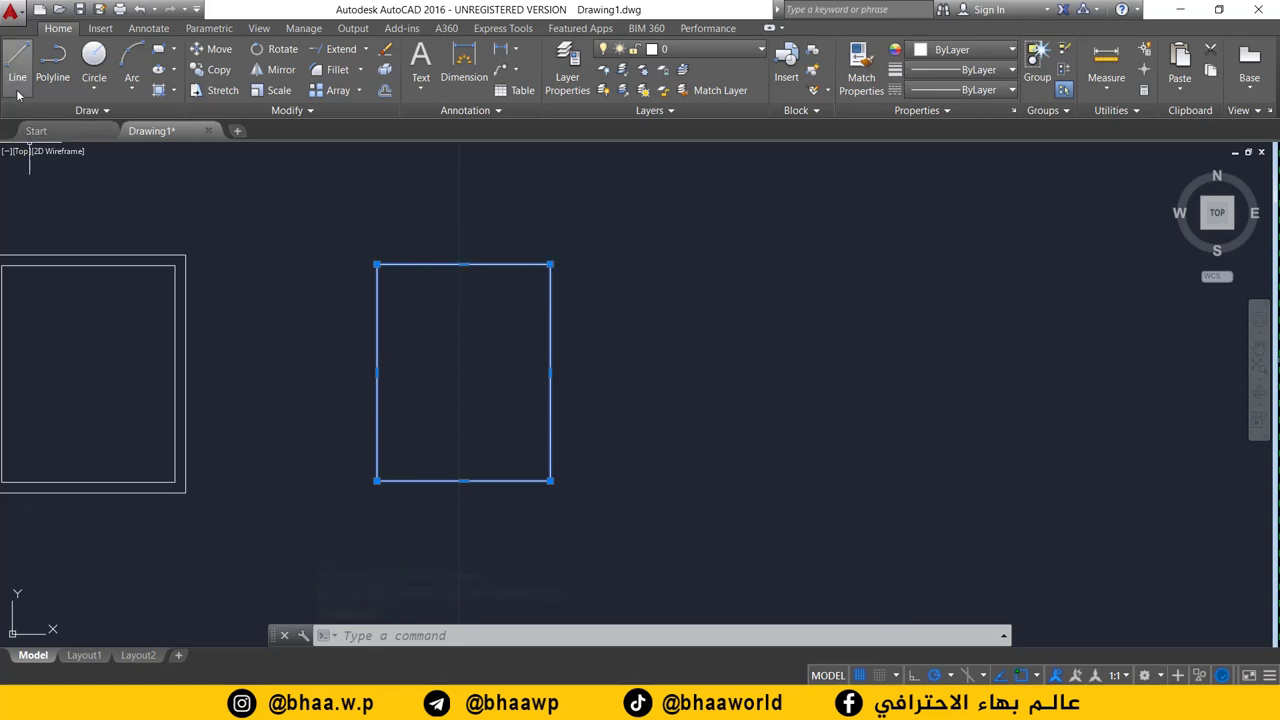
Offset the joined polyline rectangle 0.25 outward and pan to show both frames
left_click(384, 90)
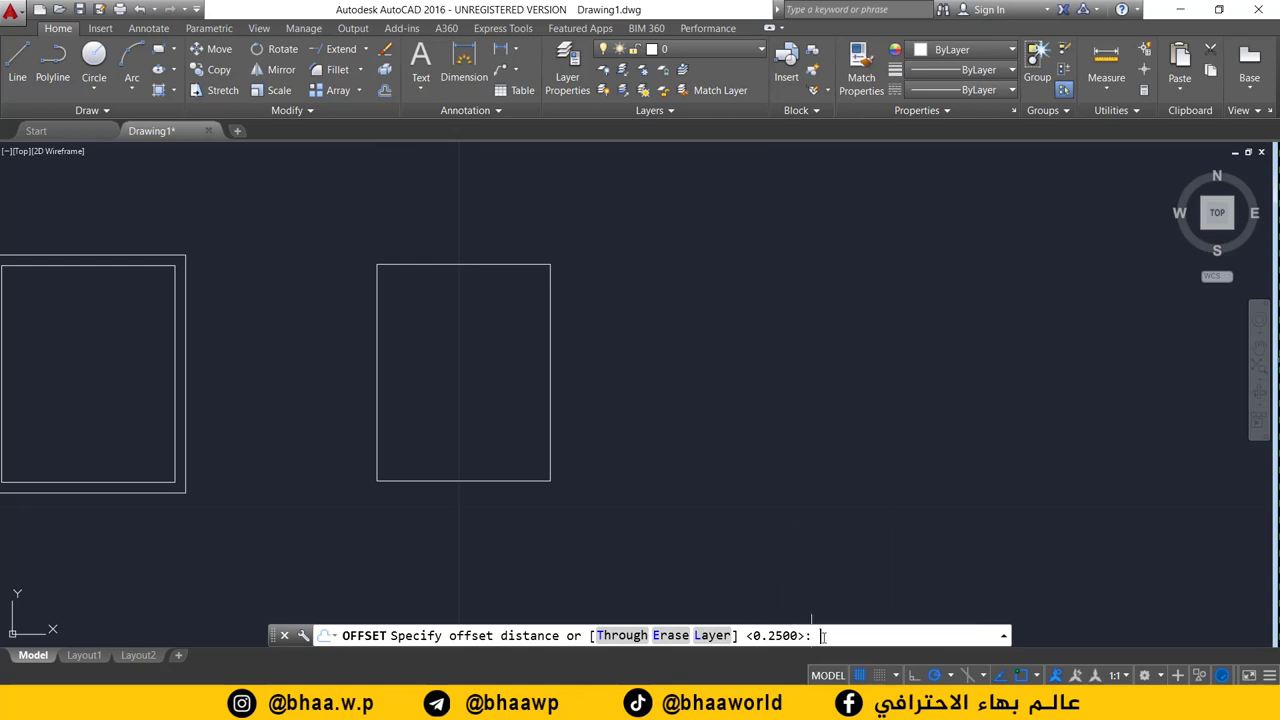
type("0.25")
key("Return")
left_click(550, 482)
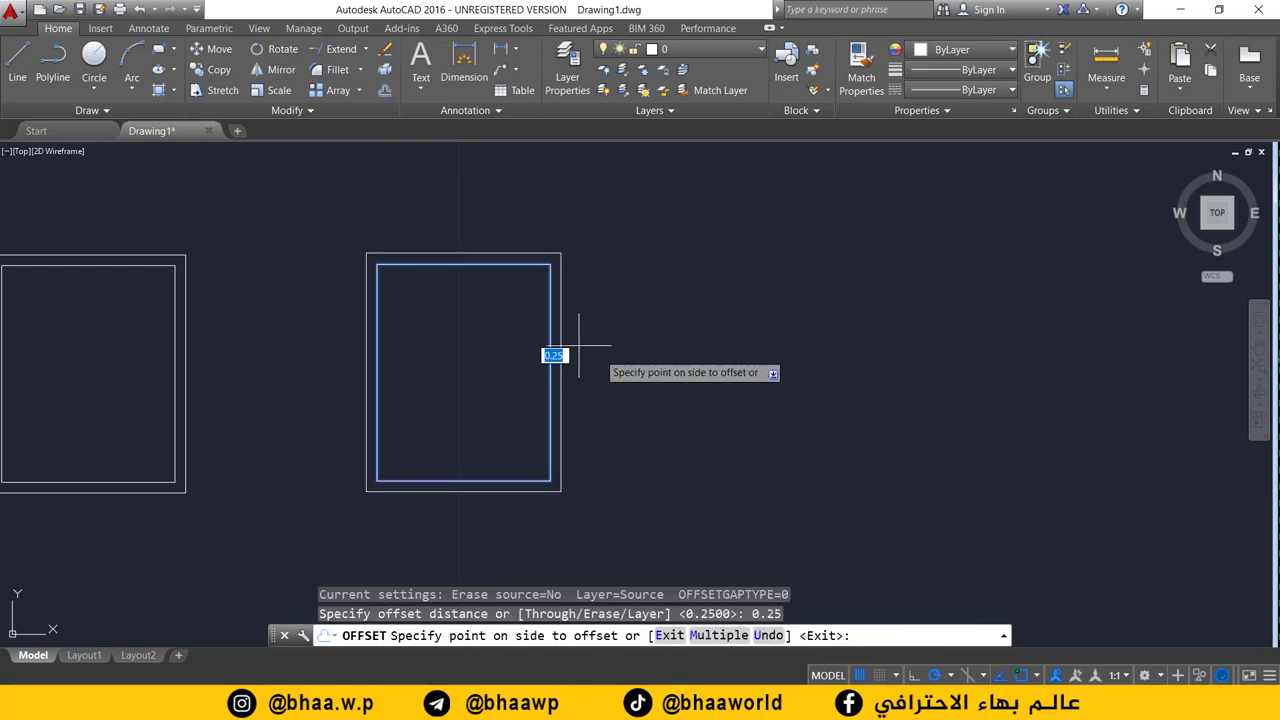
left_click(464, 238)
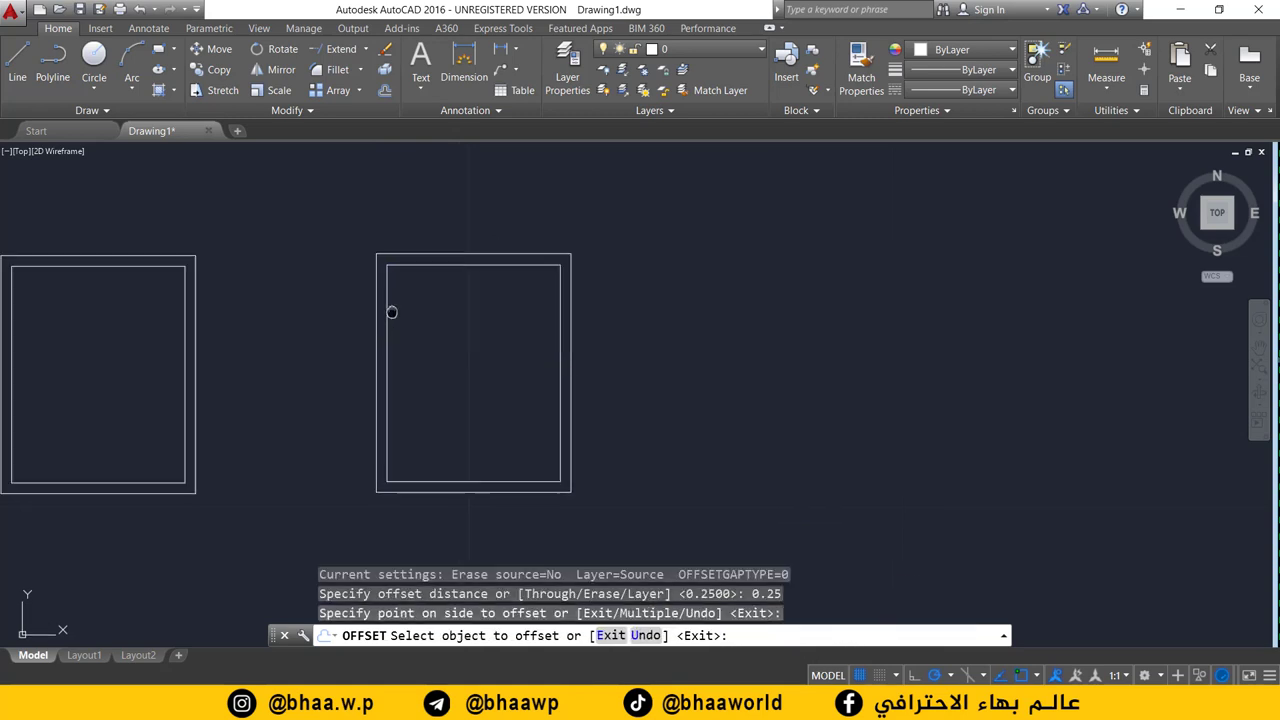
middle_click_drag(400, 330, 581, 320)
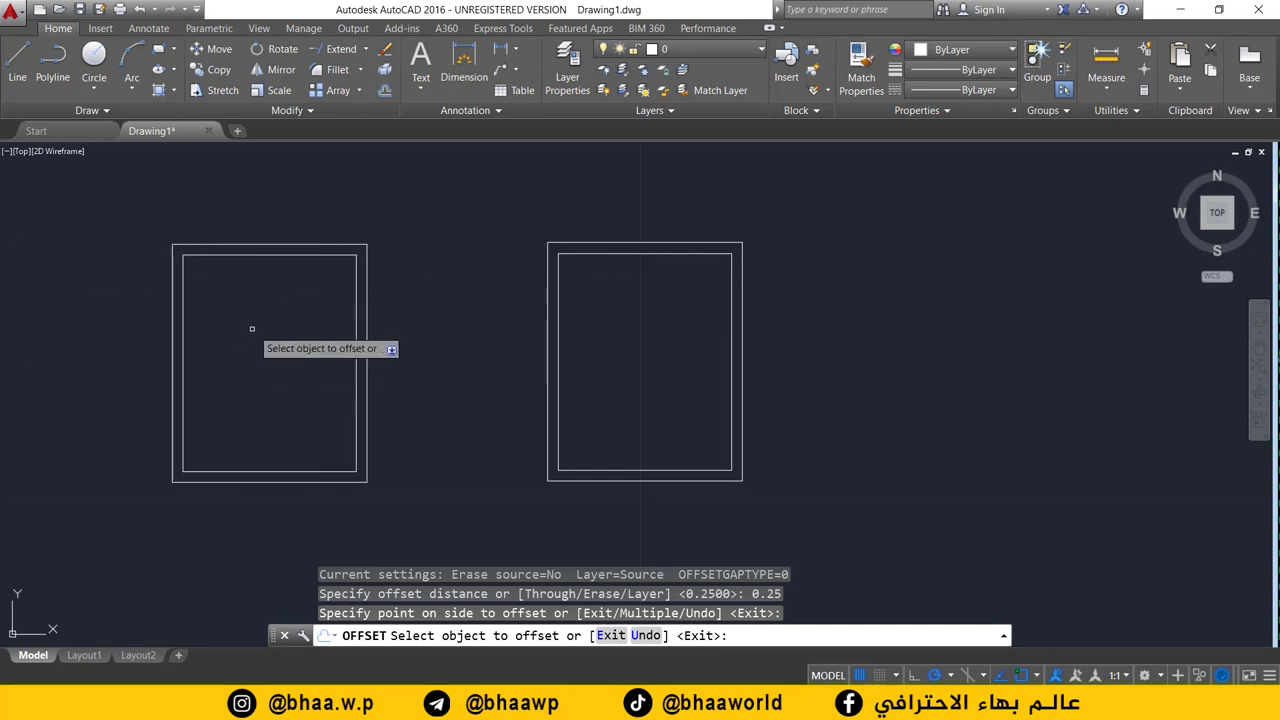